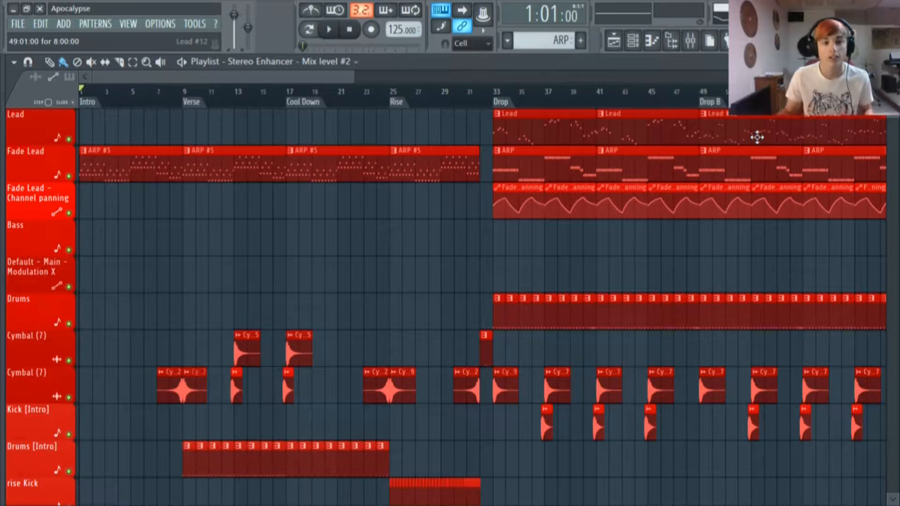
# Open the first Intro Chords clip of the playlist in the piano roll and play the pattern.
pyautogui.scroll(3, 322, 173)
pyautogui.moveTo(262, 79); pyautogui.dragTo(185, 87)
pyautogui.scroll(-10, 167, 124)
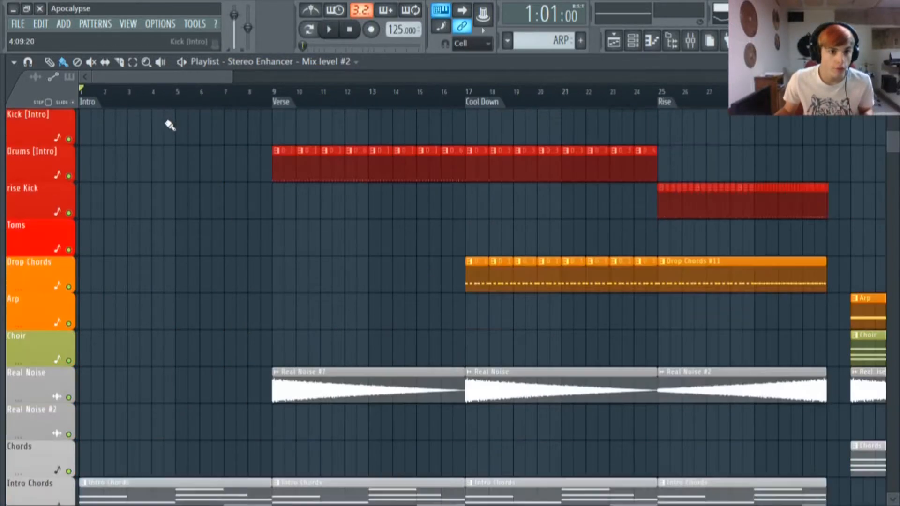
pyautogui.scroll(9, 160, 147)
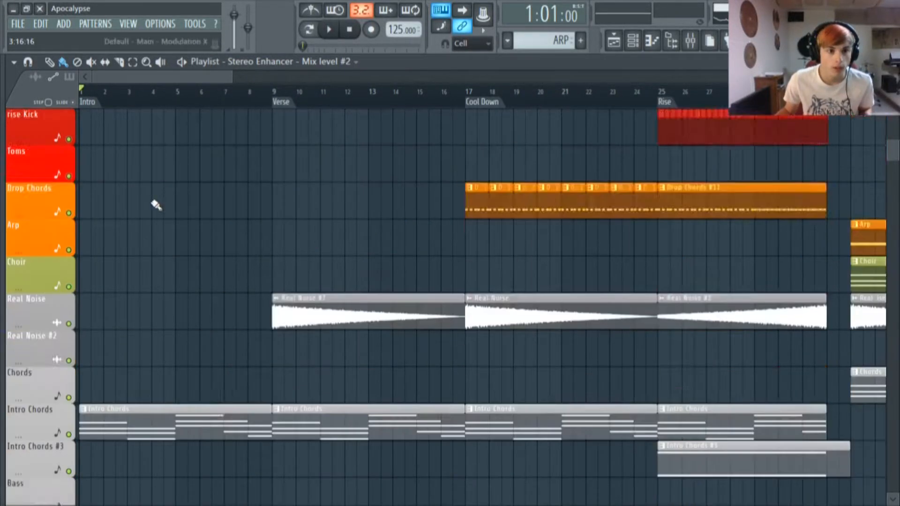
pyautogui.scroll(-7, 140, 225)
pyautogui.doubleClick(117, 195)
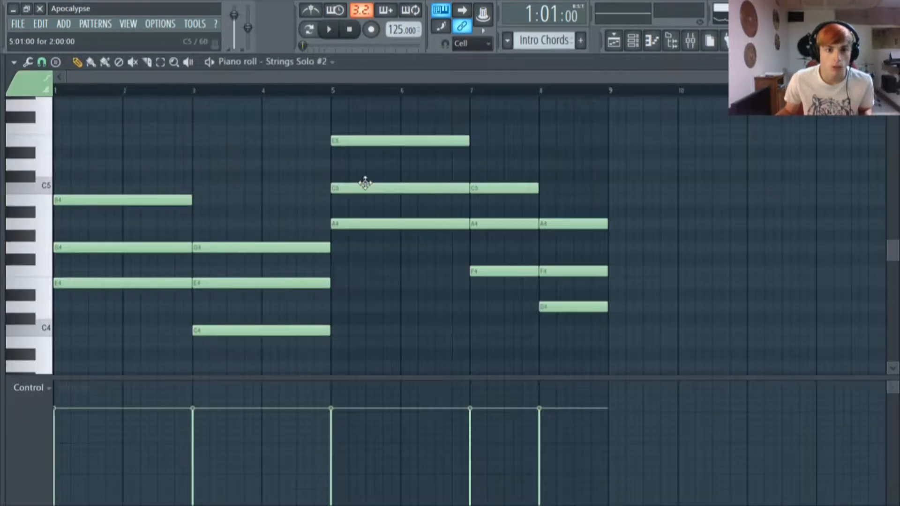
pyautogui.click(329, 29)
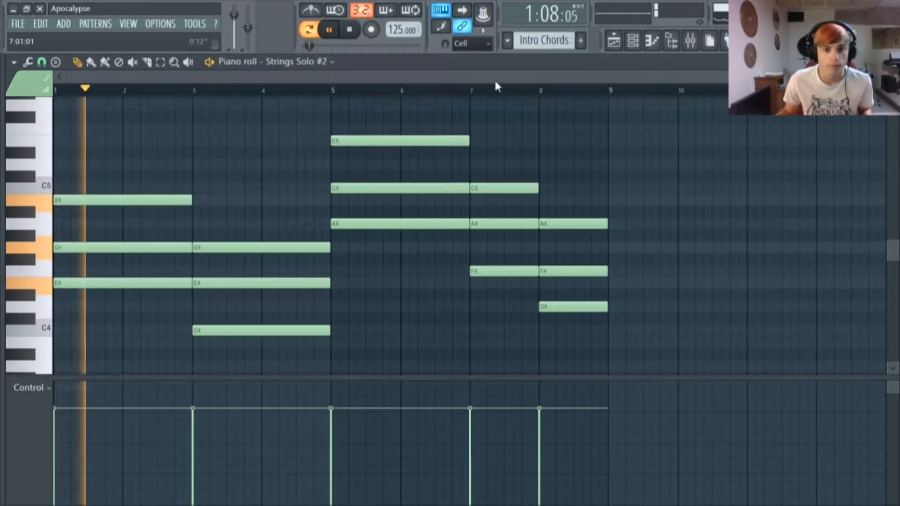
# Open the DirectWave instrument of the Strings Solo #2 channel and stop playback.
pyautogui.click(633, 41)
pyautogui.scroll(-10, 403, 225)
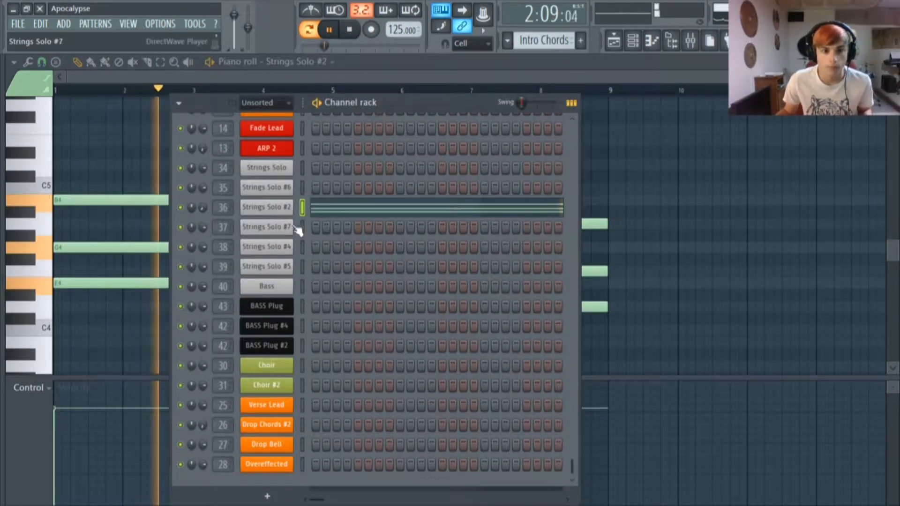
pyautogui.click(284, 209)
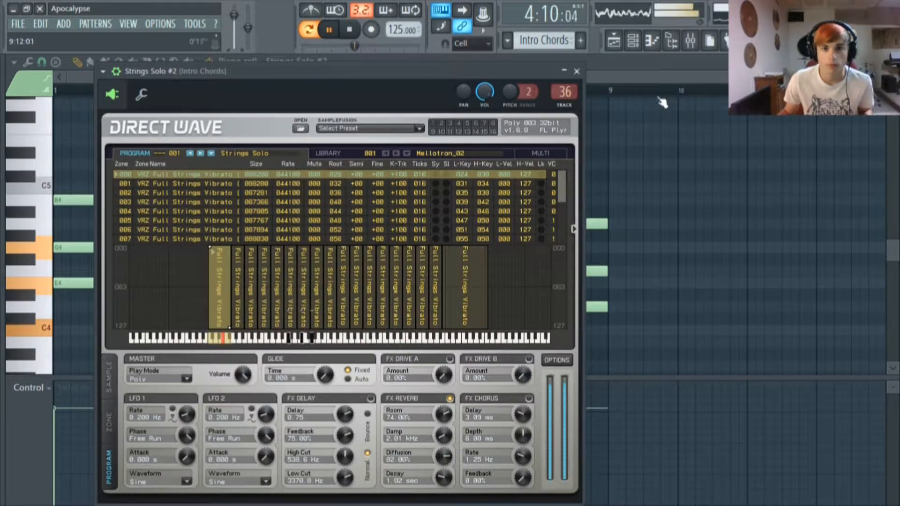
pyautogui.click(578, 72)
pyautogui.rightClick(681, 189)
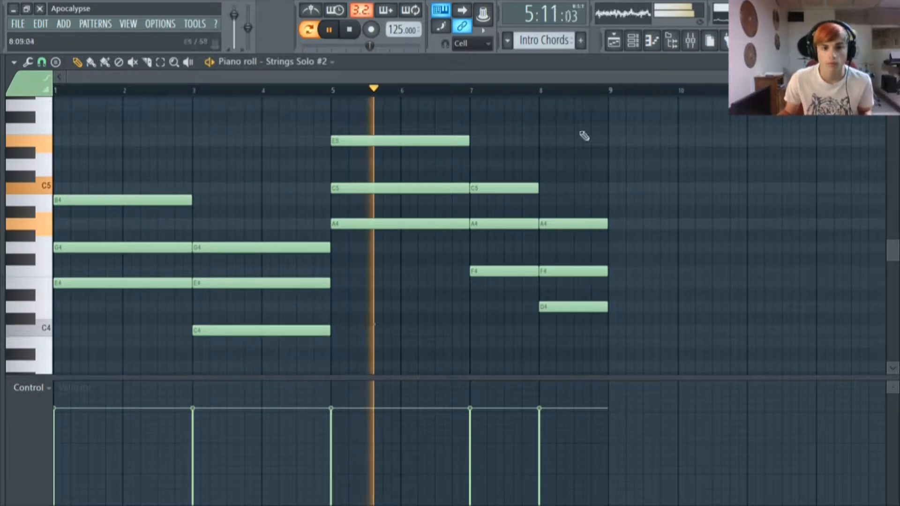
pyautogui.click(632, 46)
pyautogui.click(255, 211)
pyautogui.moveTo(378, 73); pyautogui.dragTo(515, 72)
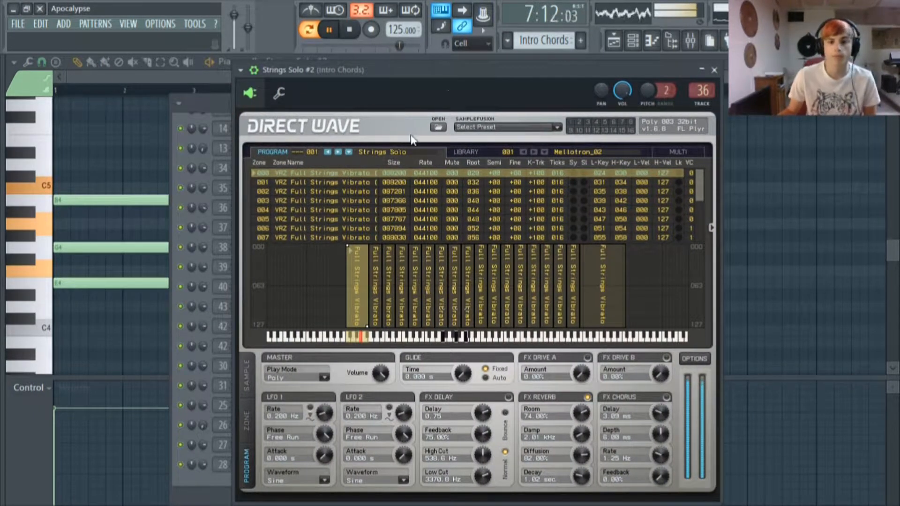
pyautogui.press('space')
pyautogui.moveTo(448, 72); pyautogui.dragTo(444, 75)
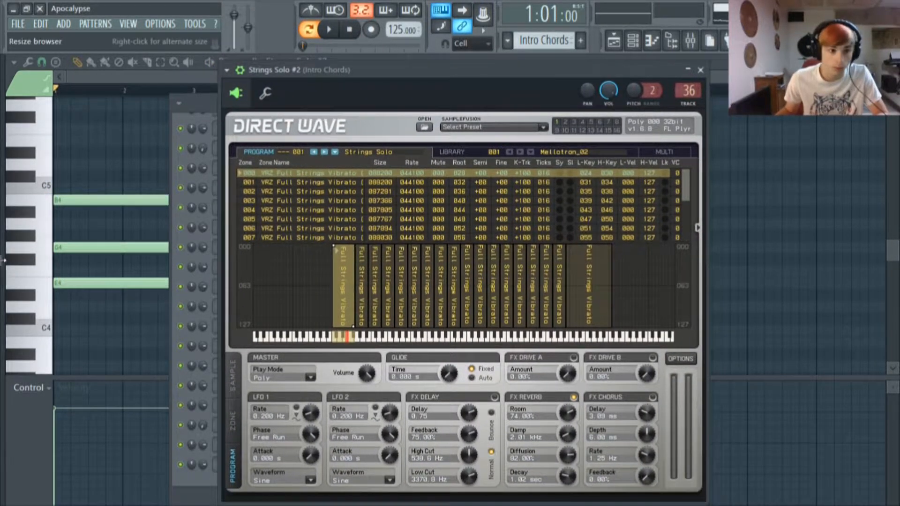
# Widen the browser and expand Packs, Instruments and Orchestral to show the orchestral presets.
pyautogui.moveTo(3, 259); pyautogui.dragTo(100, 258)
pyautogui.click(18, 62)
pyautogui.scroll(-4, 33, 291)
pyautogui.click(49, 285)
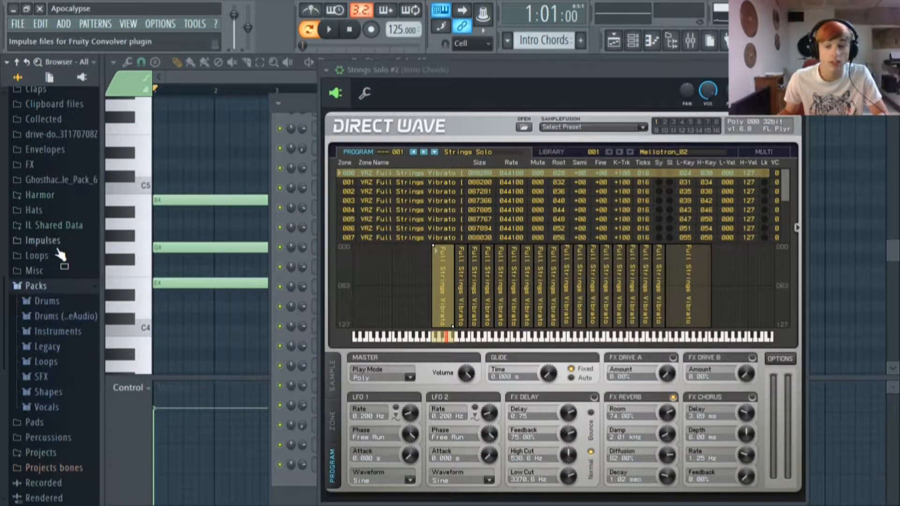
pyautogui.click(56, 331)
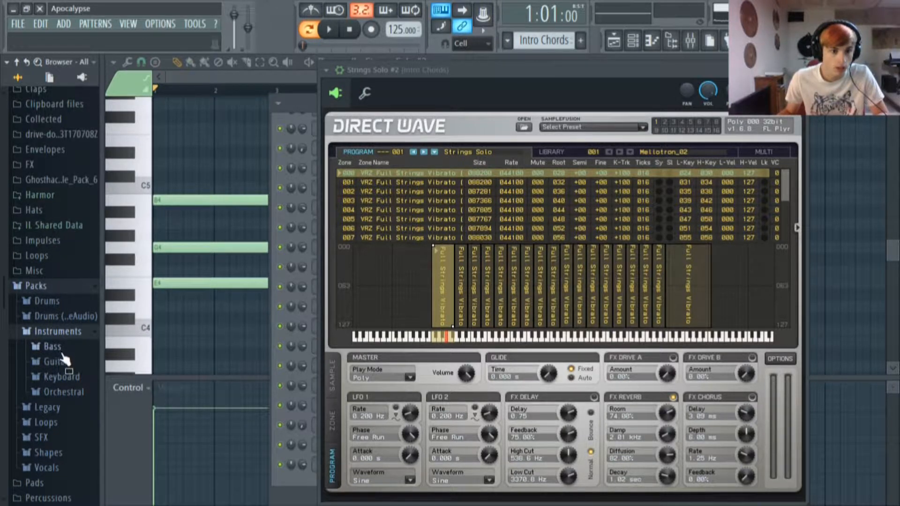
pyautogui.click(66, 393)
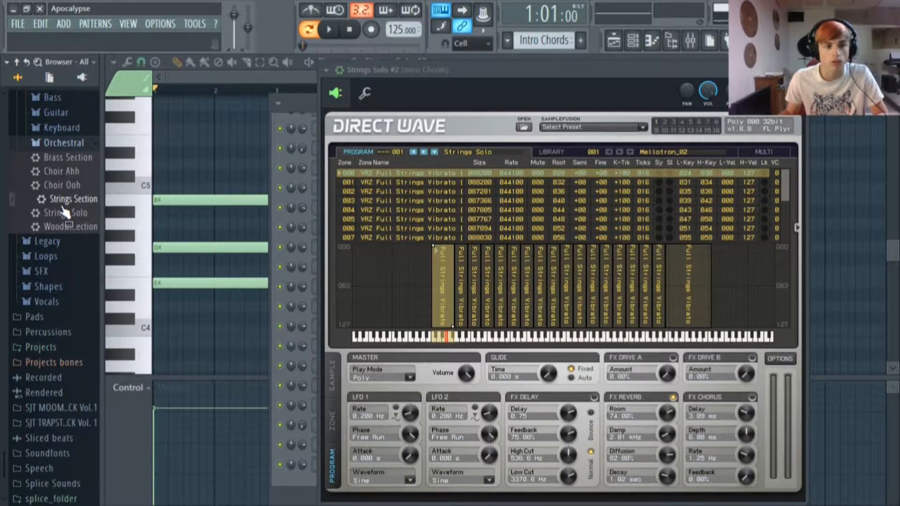
# Examine the Full Strings Vibrato sample zones across the DirectWave key map by selecting several of them.
pyautogui.moveTo(466, 67); pyautogui.dragTo(325, 61)
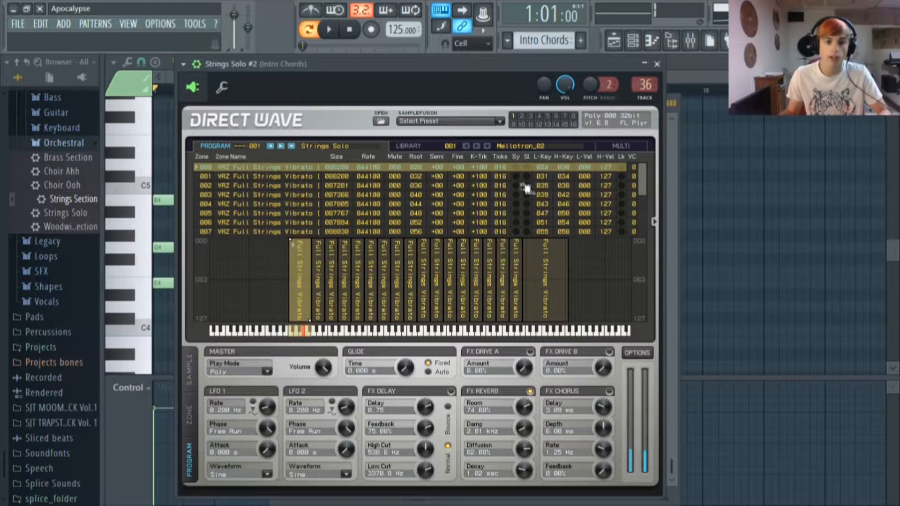
pyautogui.click(331, 305)
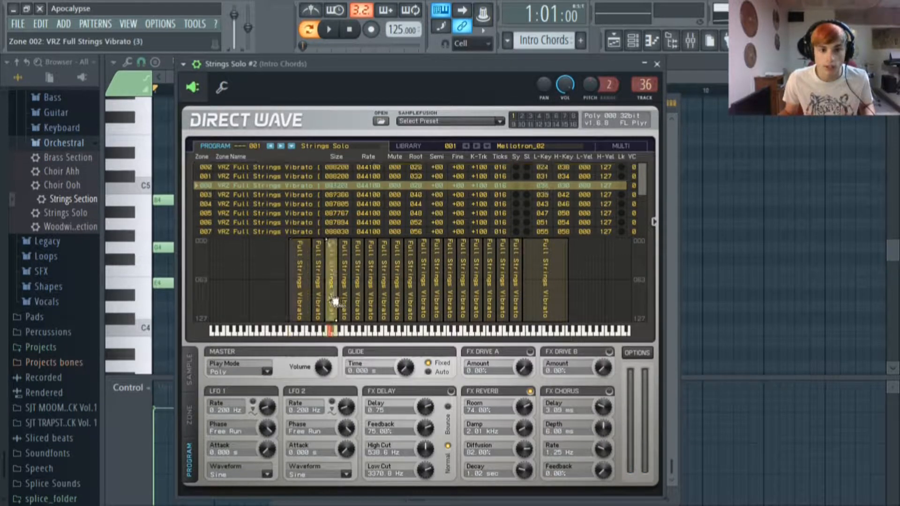
pyautogui.click(373, 304)
pyautogui.click(402, 299)
pyautogui.click(437, 293)
pyautogui.click(516, 290)
pyautogui.click(539, 288)
pyautogui.moveTo(505, 292); pyautogui.dragTo(474, 297)
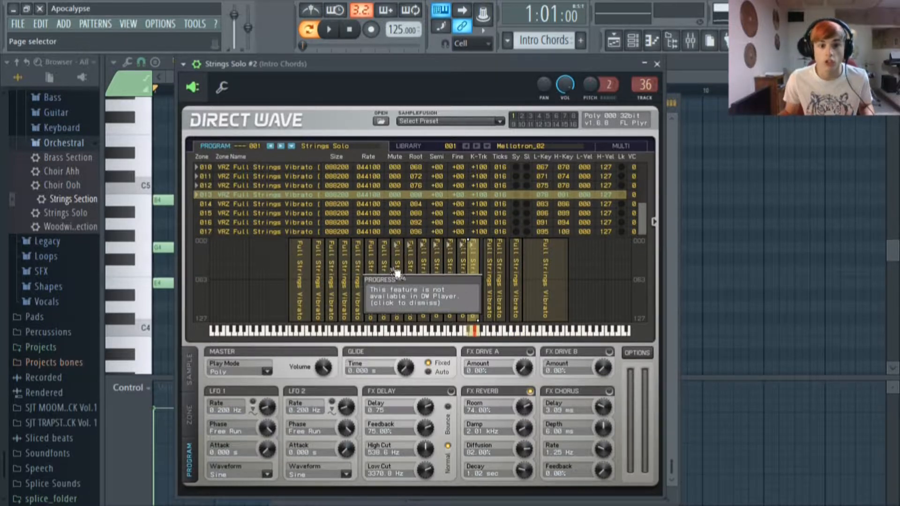
pyautogui.click(258, 295)
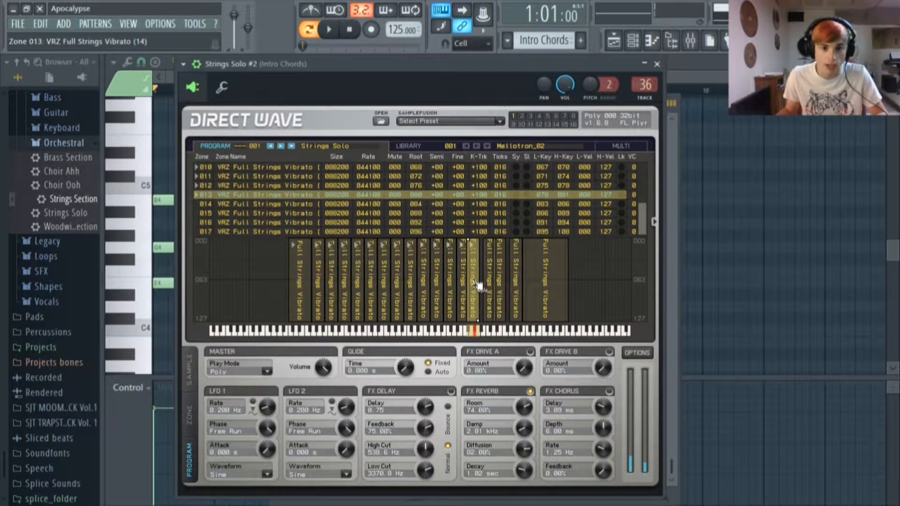
pyautogui.moveTo(478, 284); pyautogui.dragTo(483, 284)
# Move Full Strings Vibrato zones 002 to 017 to the highest keys of the DirectWave key map.
pyautogui.moveTo(332, 299); pyautogui.dragTo(682, 284)
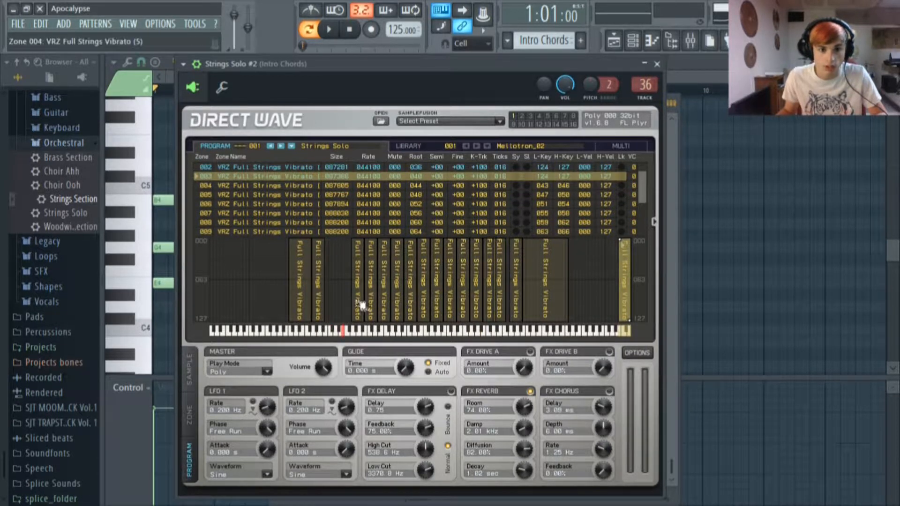
pyautogui.moveTo(360, 304); pyautogui.dragTo(713, 281)
pyautogui.moveTo(377, 305); pyautogui.dragTo(702, 283)
pyautogui.click(394, 299)
pyautogui.moveTo(394, 299); pyautogui.dragTo(626, 290)
pyautogui.moveTo(399, 305); pyautogui.dragTo(625, 290)
pyautogui.moveTo(413, 301); pyautogui.dragTo(679, 286)
pyautogui.moveTo(440, 305); pyautogui.dragTo(732, 287)
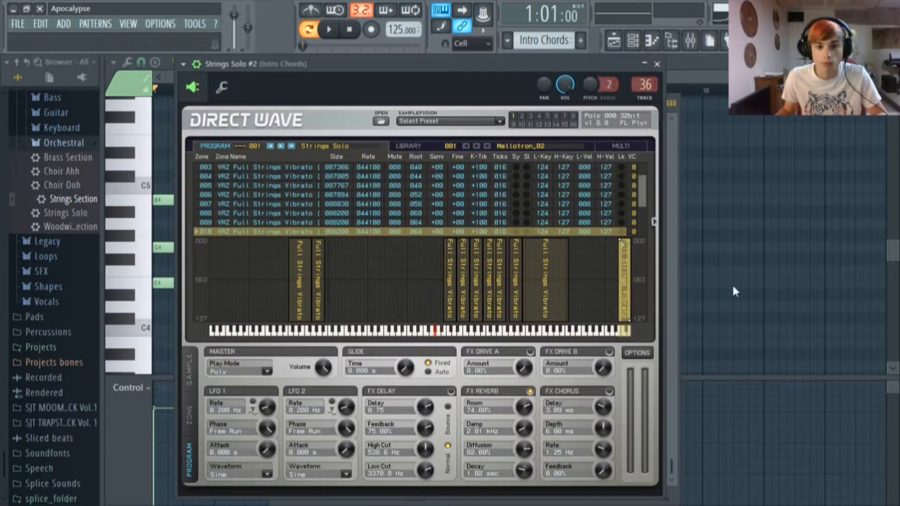
pyautogui.moveTo(450, 309); pyautogui.dragTo(626, 288)
pyautogui.click(464, 309)
pyautogui.moveTo(464, 310); pyautogui.dragTo(626, 289)
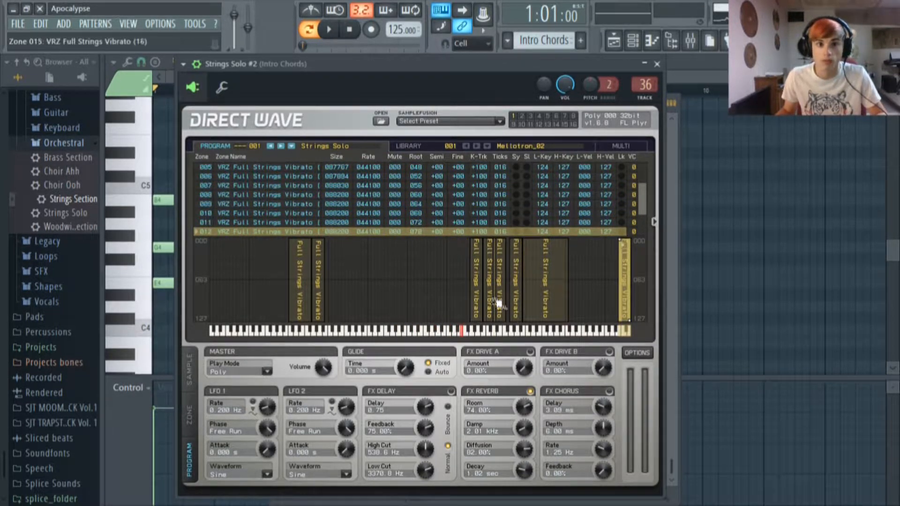
pyautogui.moveTo(487, 291); pyautogui.dragTo(772, 267)
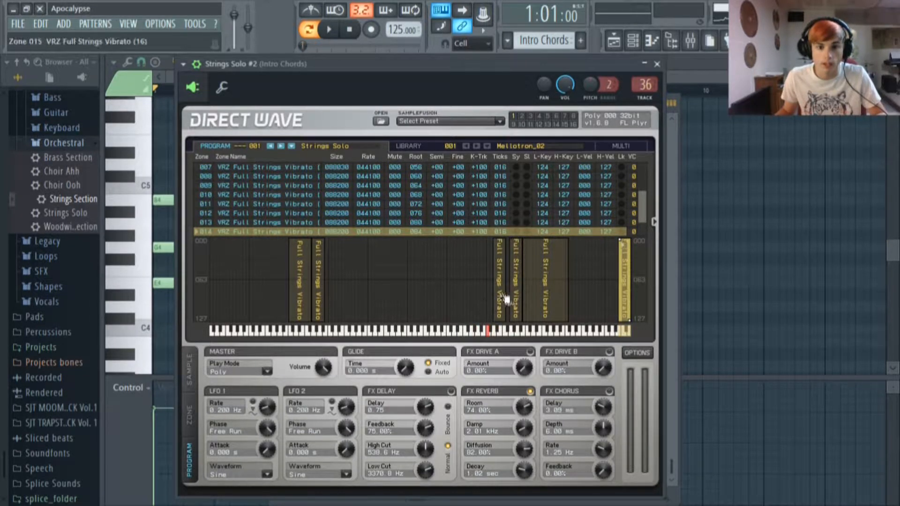
pyautogui.moveTo(505, 299); pyautogui.dragTo(847, 266)
pyautogui.moveTo(517, 297); pyautogui.dragTo(631, 289)
pyautogui.moveTo(550, 294); pyautogui.dragTo(628, 288)
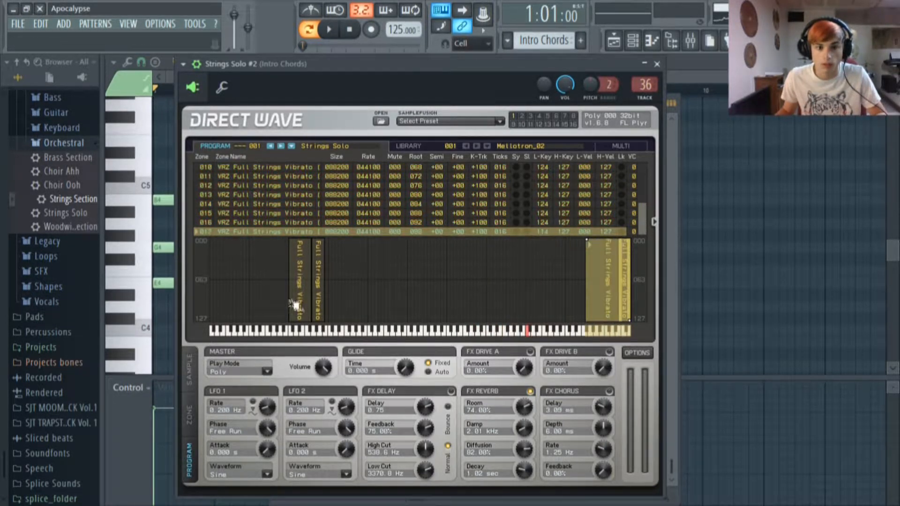
# Stretch zone 001 of Full Strings Vibrato up to high key 120 and close the instrument.
pyautogui.click(323, 300)
pyautogui.moveTo(324, 322); pyautogui.dragTo(614, 375)
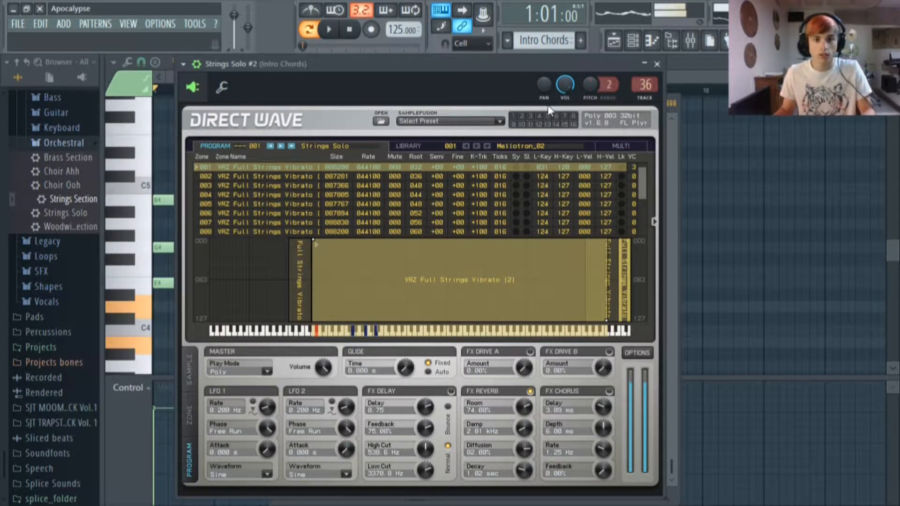
pyautogui.click(657, 64)
# Load the Strings Section preset into the Strings Solo #2 channel to audition it, and replace it with the Strings Solo preset.
pyautogui.moveTo(86, 214); pyautogui.dragTo(373, 240)
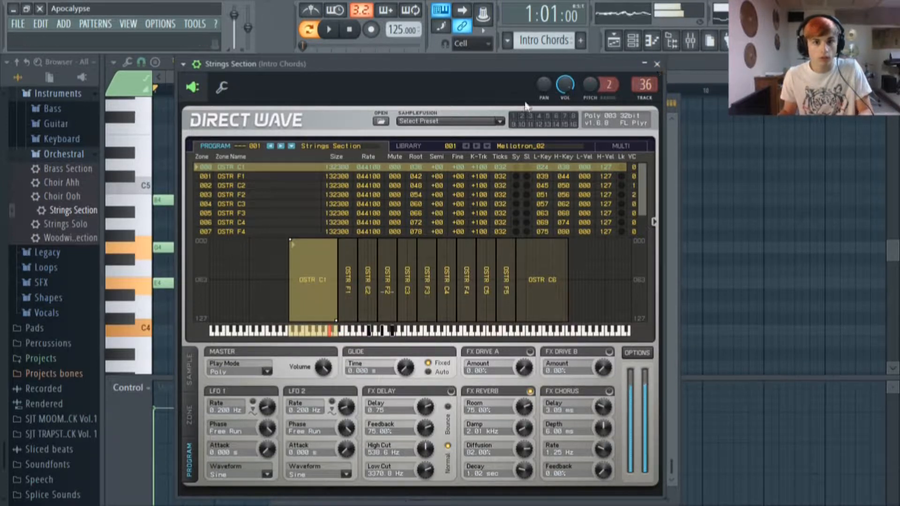
pyautogui.click(658, 65)
pyautogui.moveTo(70, 224); pyautogui.dragTo(297, 214)
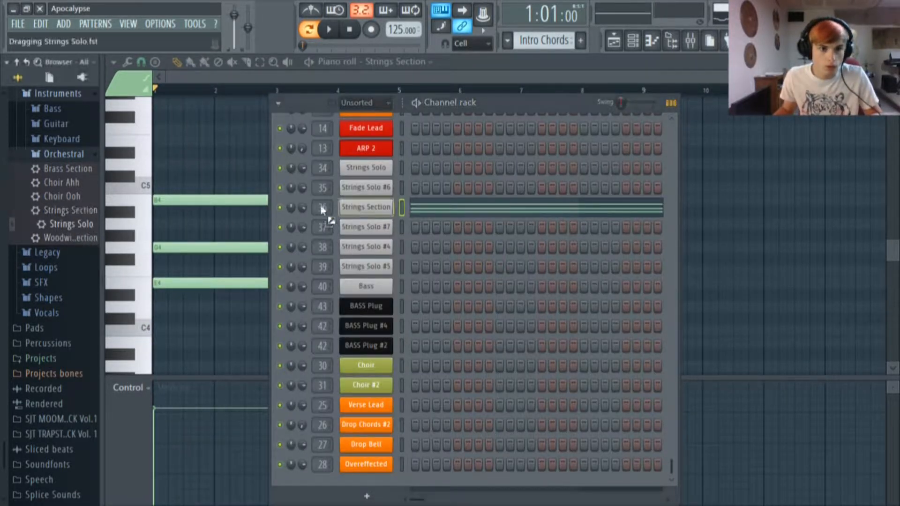
pyautogui.moveTo(366, 208); pyautogui.dragTo(367, 211)
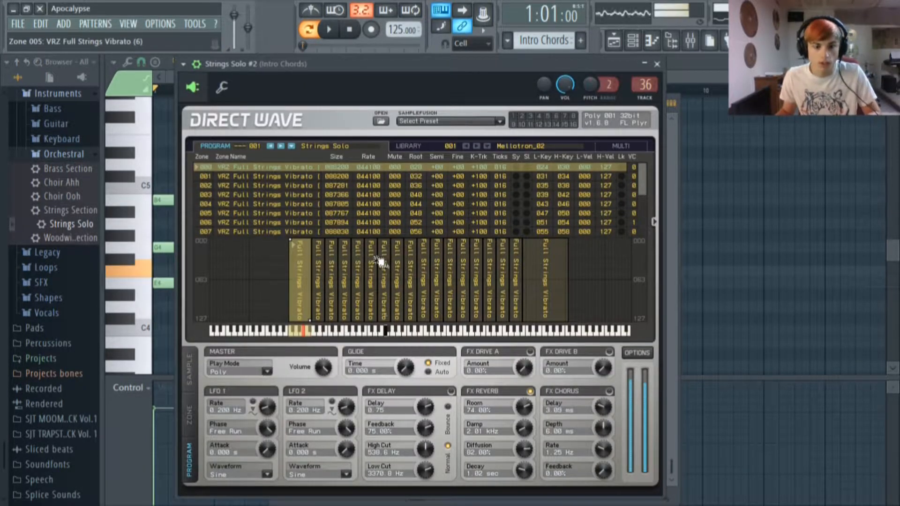
# Play the arrangement in the playlist from the Verse marker, look over its tracks and stop playback.
pyautogui.click(613, 40)
pyautogui.click(329, 29)
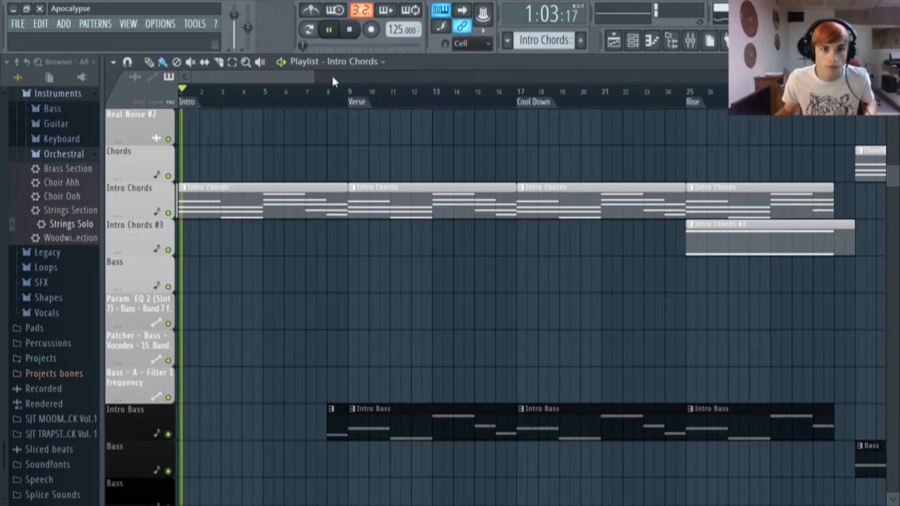
pyautogui.click(359, 102)
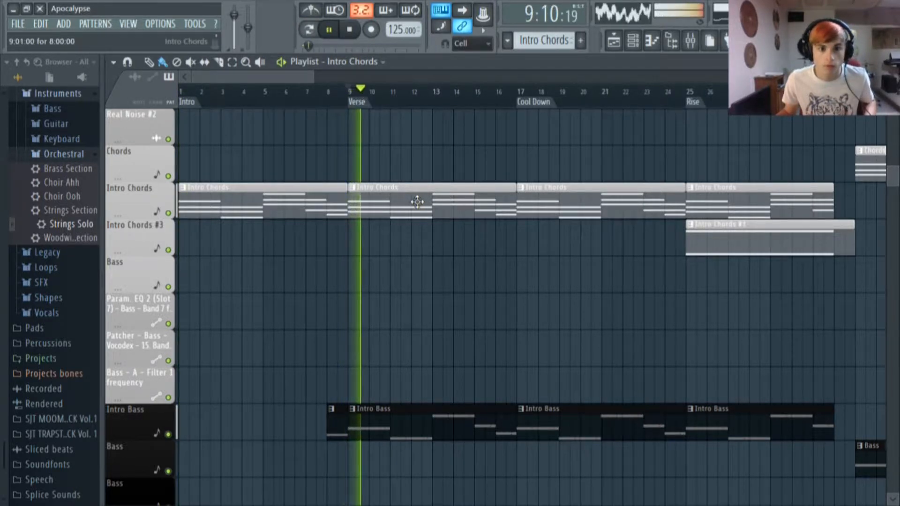
pyautogui.scroll(5, 418, 202)
pyautogui.scroll(-3, 418, 202)
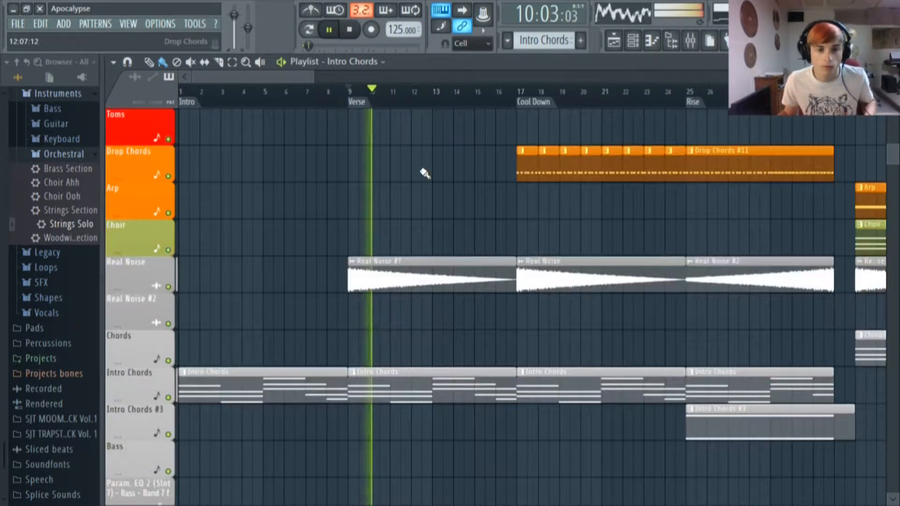
pyautogui.click(349, 30)
pyautogui.scroll(8, 255, 244)
pyautogui.hscroll(-2, 244, 94)
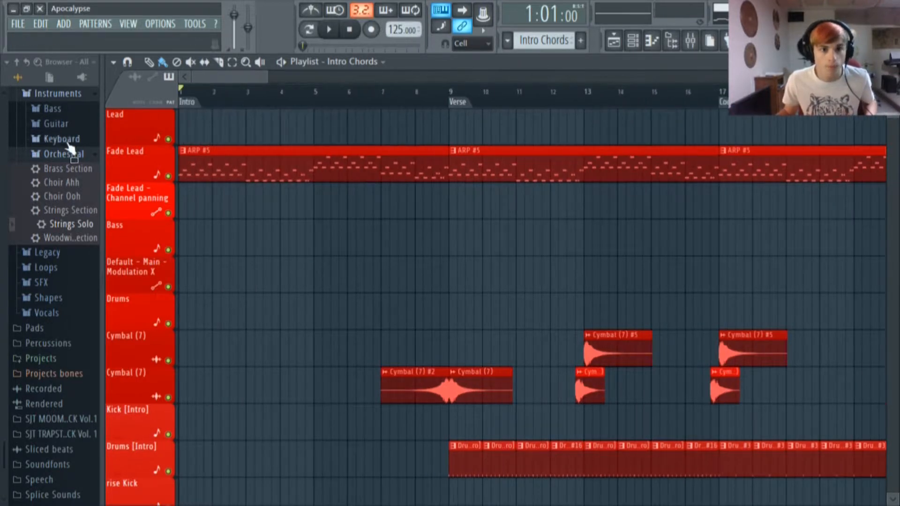
# Open the mixer and inspect the Fruity Reeverb 2 settings on the Intro Chords track.
pyautogui.click(690, 42)
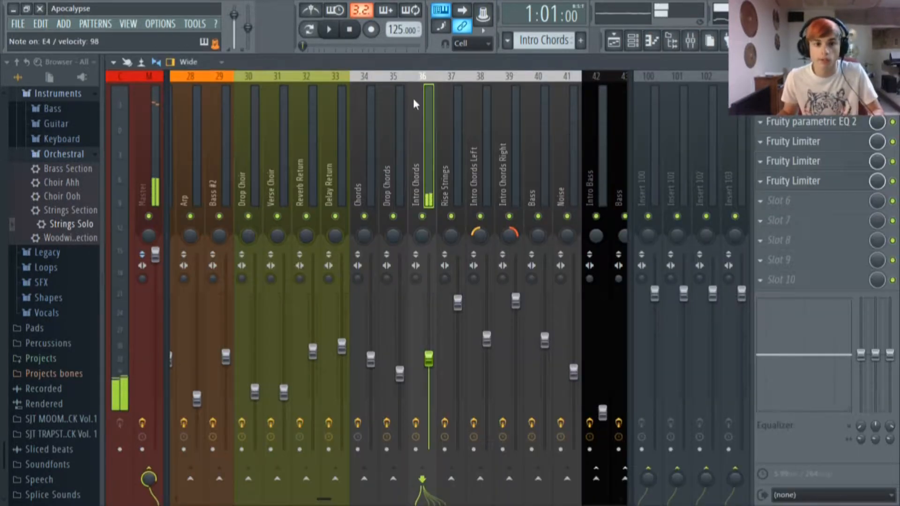
pyautogui.click(792, 102)
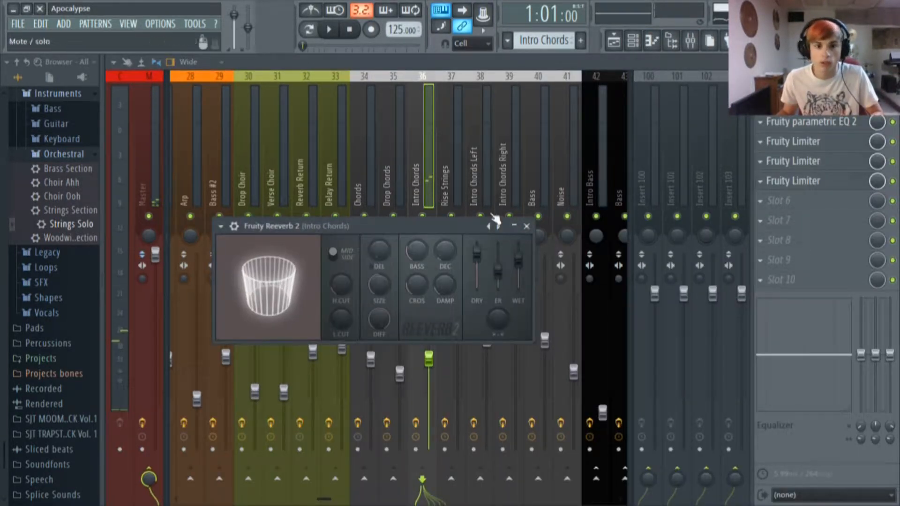
pyautogui.moveTo(469, 227); pyautogui.dragTo(481, 157)
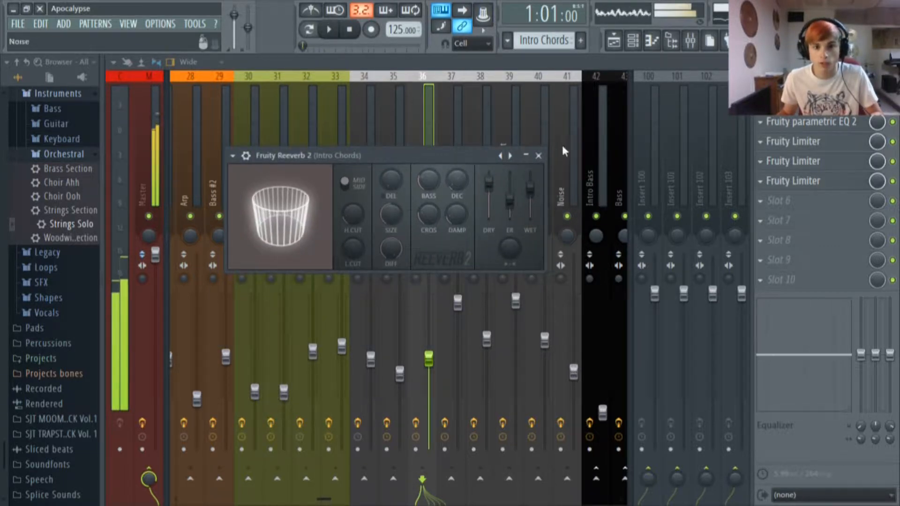
pyautogui.click(815, 102)
# Inspect the Fruity parametric EQ 2 curve on the Intro Chords mixer track.
pyautogui.click(829, 127)
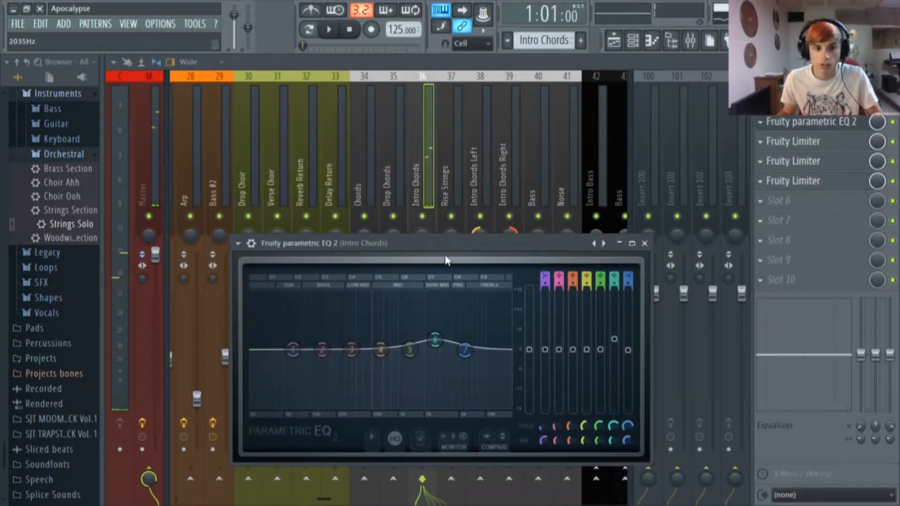
pyautogui.moveTo(446, 243); pyautogui.dragTo(450, 210)
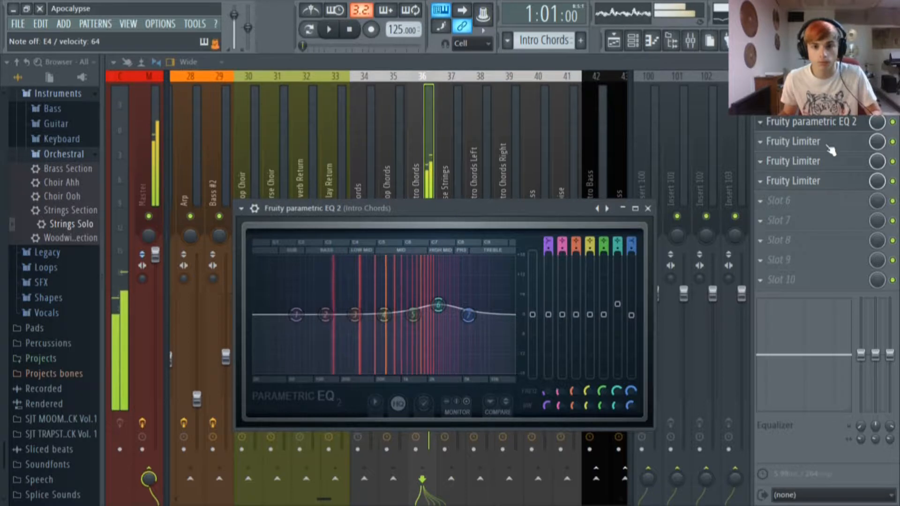
pyautogui.click(834, 127)
# Inspect the settings of the three Fruity Limiter effects on the Intro Chords mixer track.
pyautogui.click(822, 144)
pyautogui.click(823, 145)
pyautogui.click(829, 166)
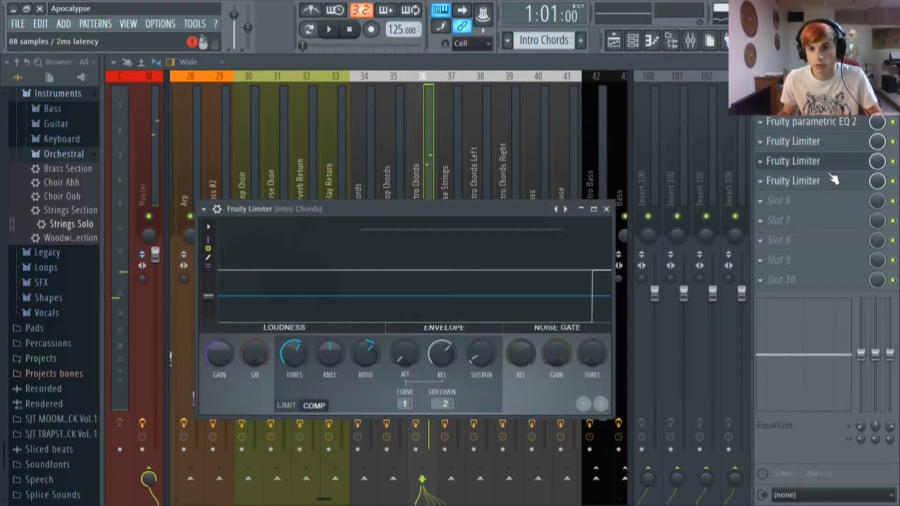
pyautogui.click(833, 180)
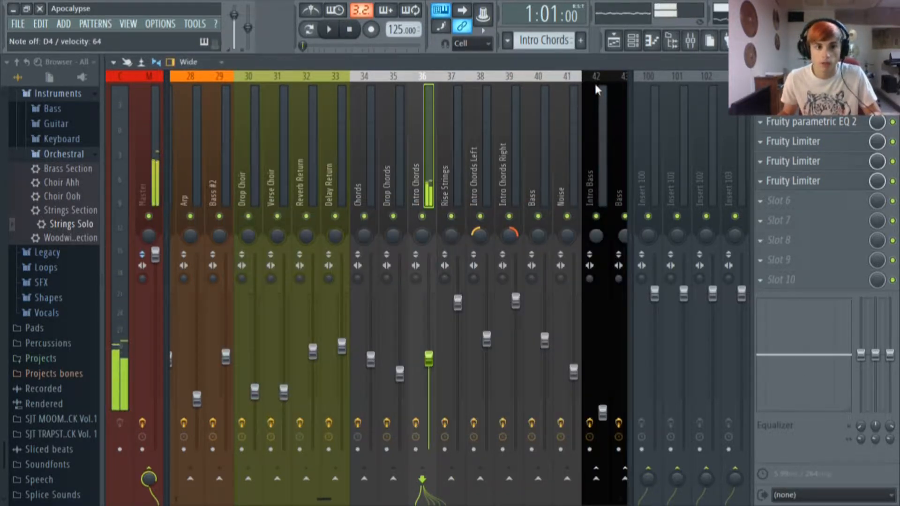
# Open the ARP #5 clip from the playlist in the piano roll and play the pattern to review its notes.
pyautogui.click(613, 41)
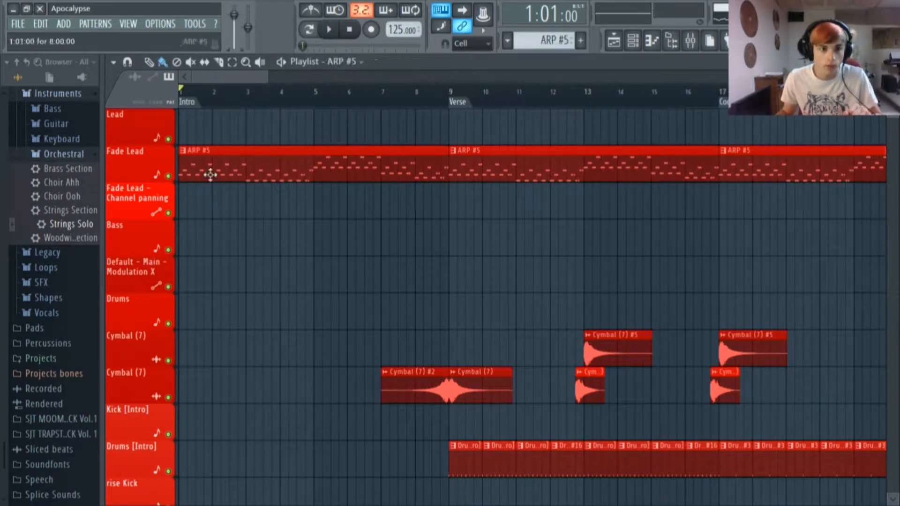
pyautogui.doubleClick(210, 175)
pyautogui.scroll(8, 277, 173)
pyautogui.click(312, 33)
pyautogui.press('space')
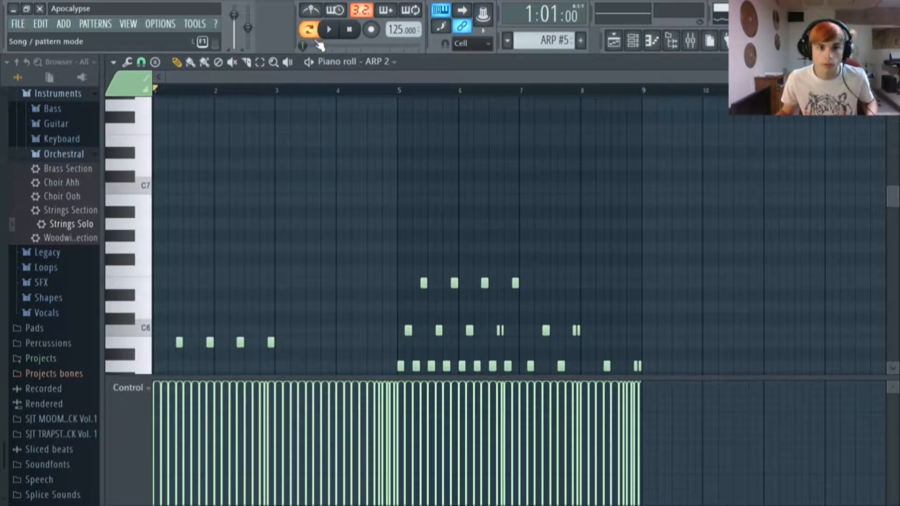
pyautogui.scroll(-6, 398, 151)
# Open the ARP 2 channel's Harmor instrument, stop playback and examine its effects settings.
pyautogui.press('F6')
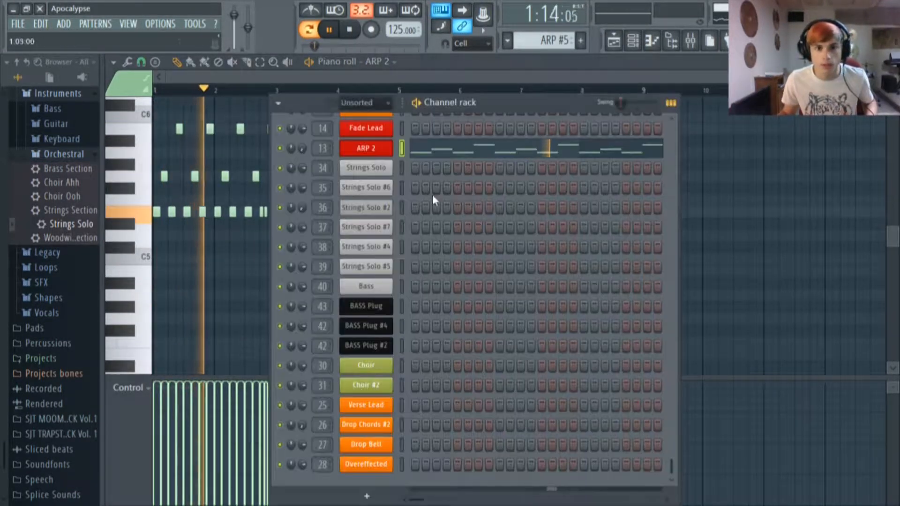
pyautogui.click(366, 148)
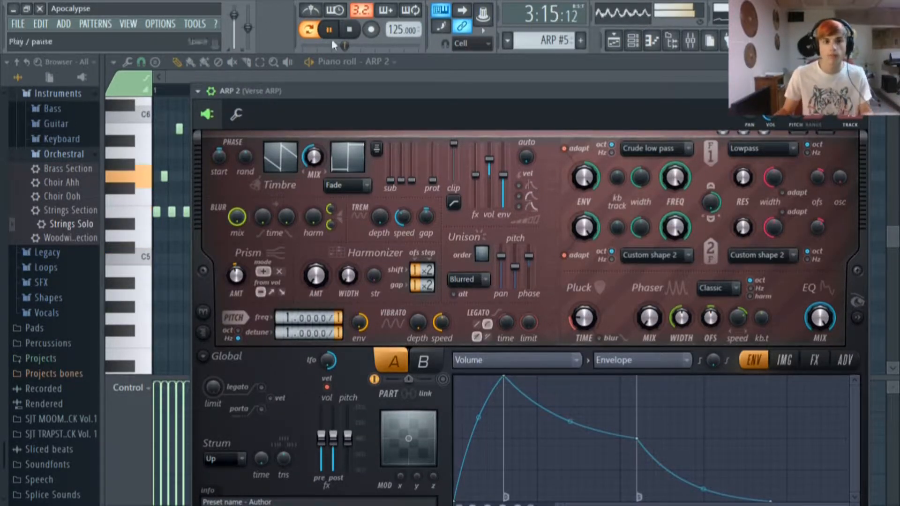
pyautogui.moveTo(393, 89); pyautogui.dragTo(354, 49)
pyautogui.press('space')
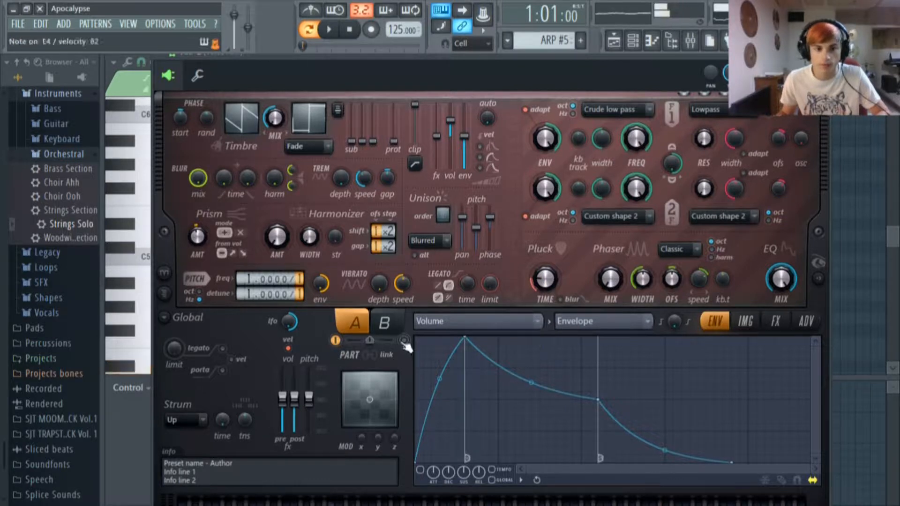
pyautogui.click(774, 322)
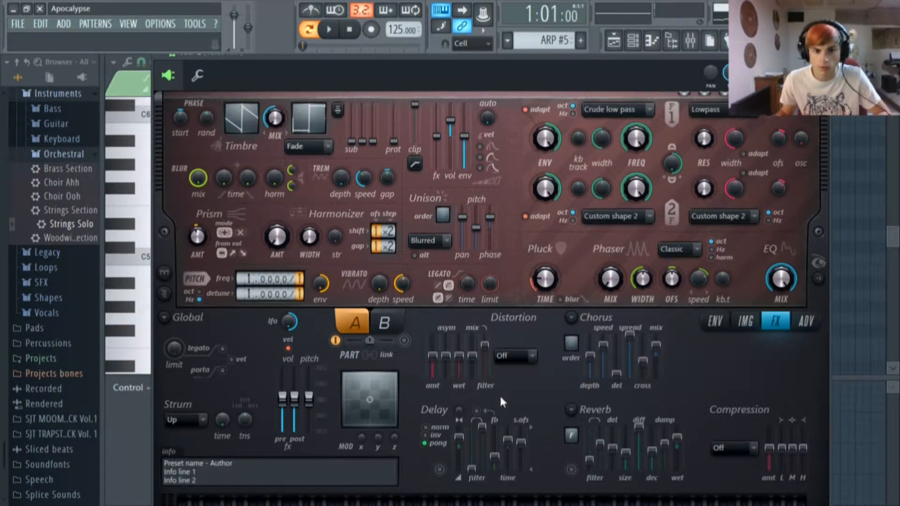
# Inspect the Fruity Reeverb 2, Fruity Chorus and Fruity Stereo Enhancer settings on the Verse ARP mixer track.
pyautogui.click(703, 42)
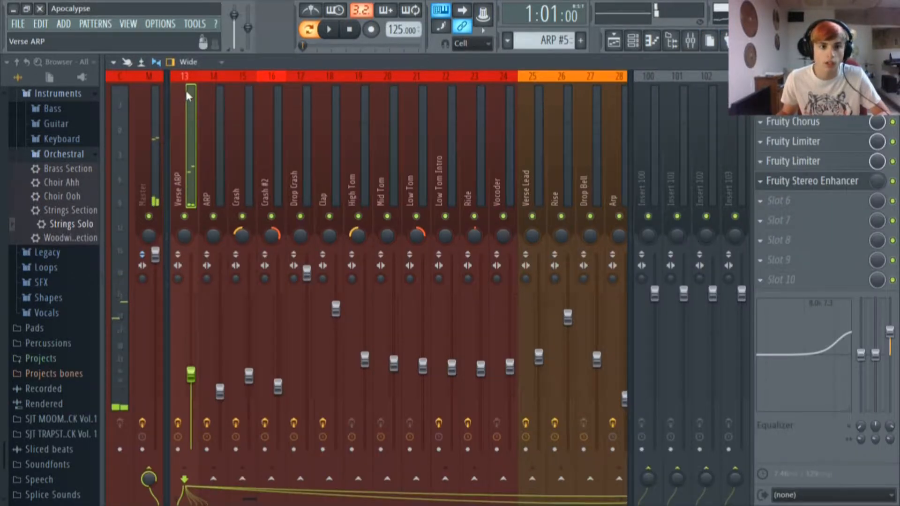
pyautogui.click(797, 102)
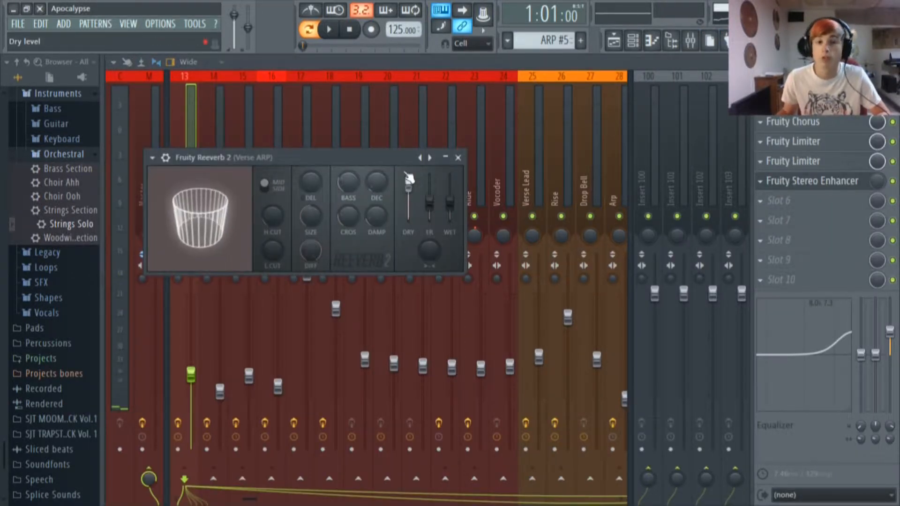
pyautogui.click(803, 122)
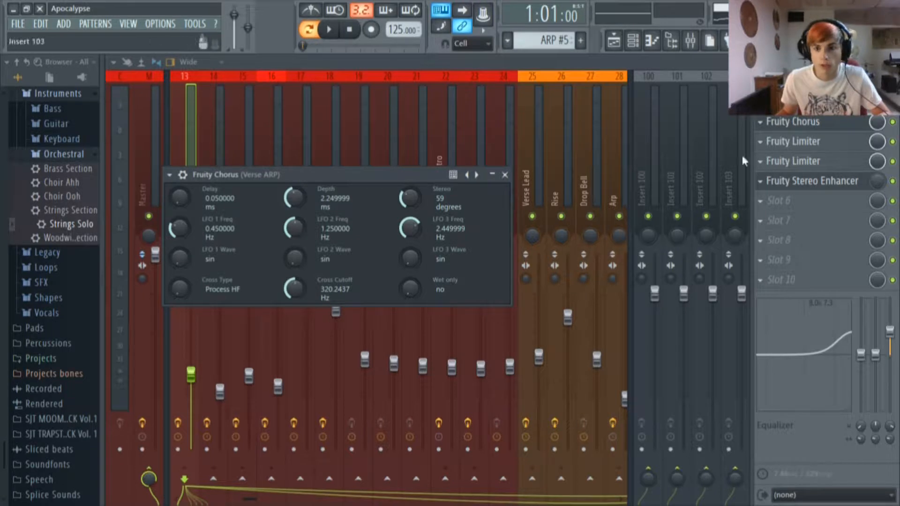
pyautogui.click(802, 181)
pyautogui.click(803, 181)
pyautogui.click(804, 182)
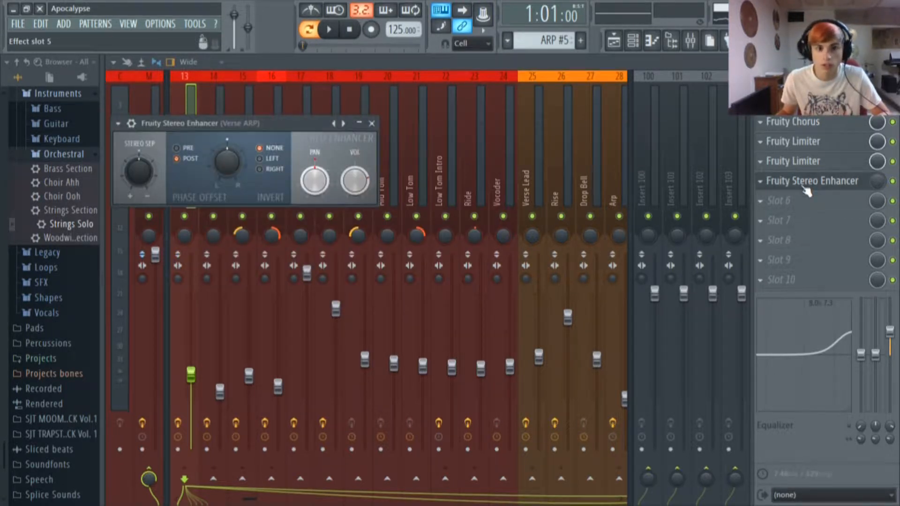
pyautogui.click(834, 187)
# Check the effect slots of the Reverb Return and Delay Return mixer tracks.
pyautogui.scroll(-5, 450, 149)
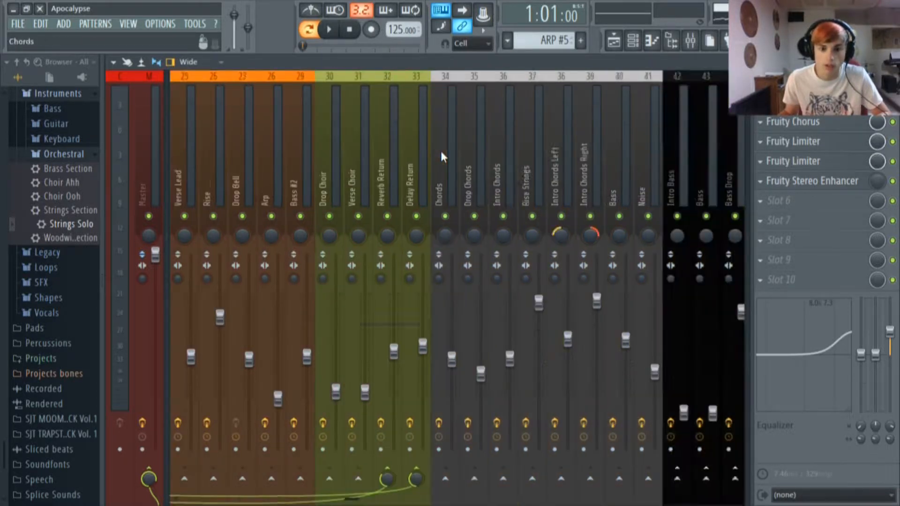
pyautogui.click(304, 84)
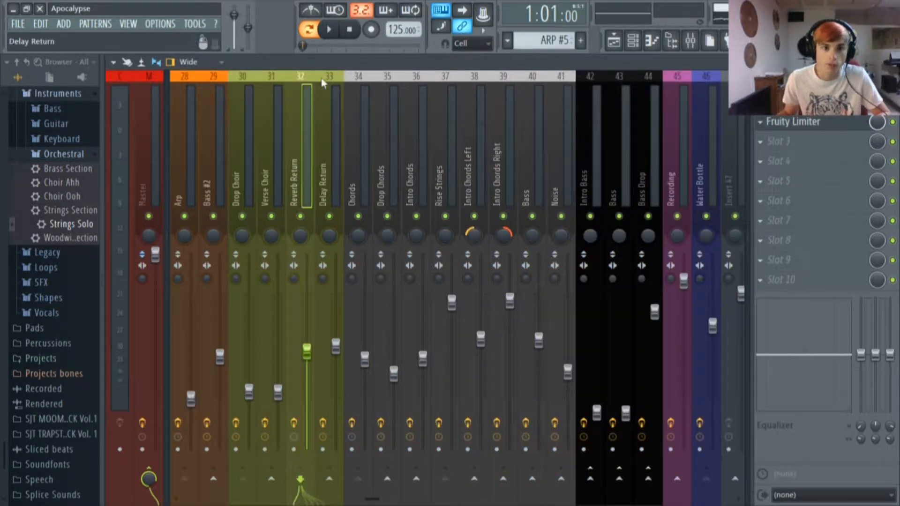
pyautogui.click(333, 82)
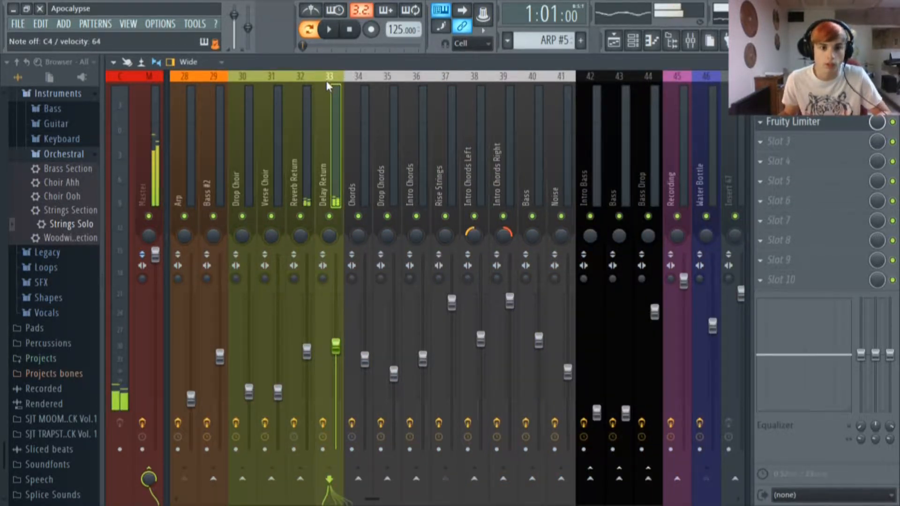
pyautogui.click(307, 82)
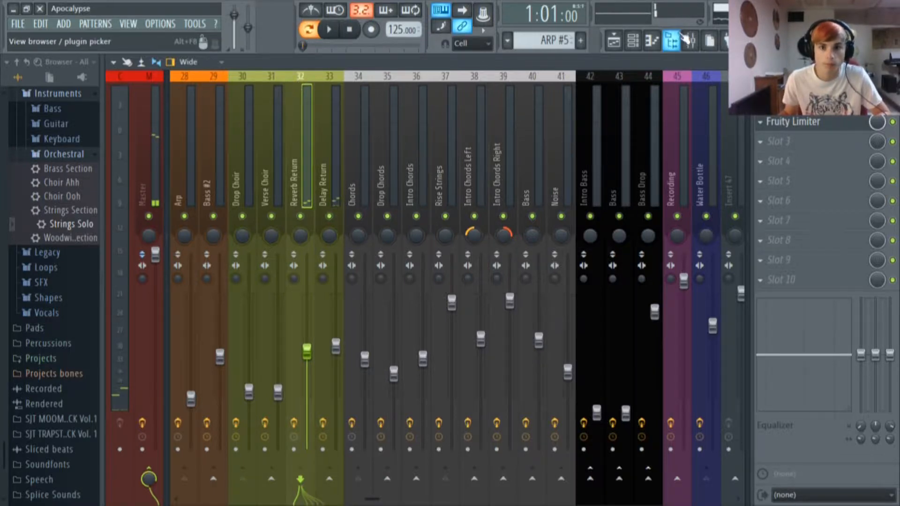
# Return to the playlist and look over its pattern, audio and automation tracks around the Verse section.
pyautogui.click(632, 42)
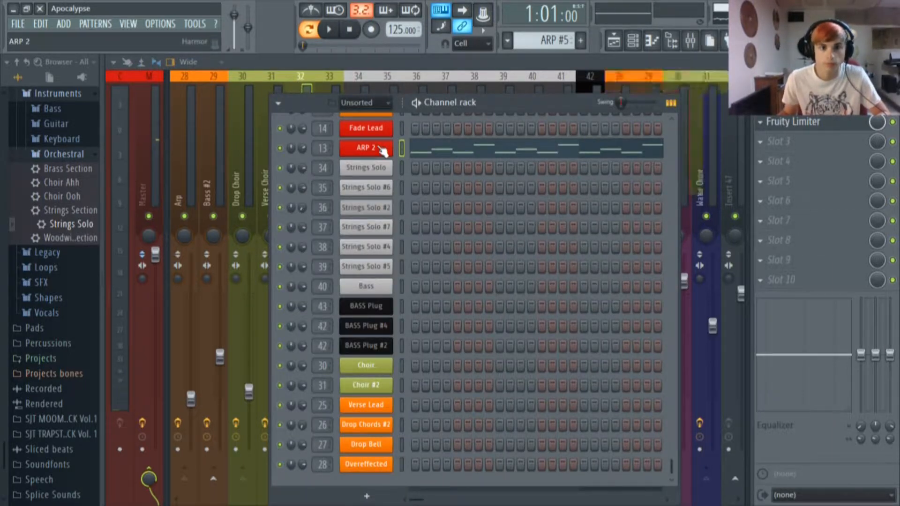
pyautogui.click(384, 150)
pyautogui.click(613, 42)
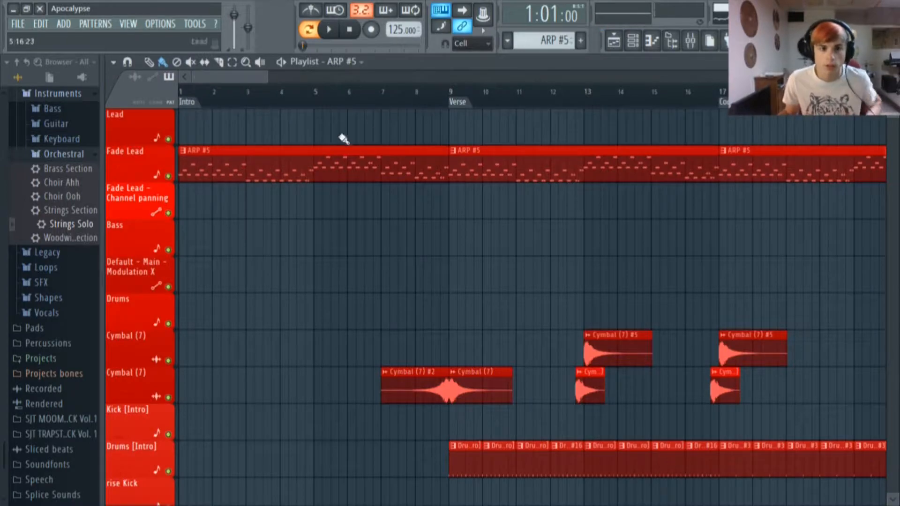
pyautogui.scroll(-4, 378, 268)
pyautogui.scroll(-18, 227, 268)
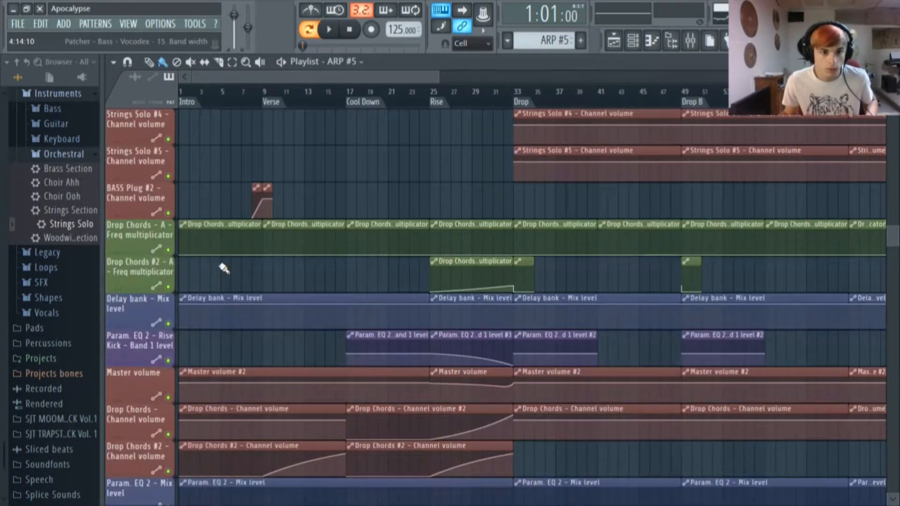
pyautogui.scroll(-10, 224, 268)
pyautogui.scroll(20, 220, 267)
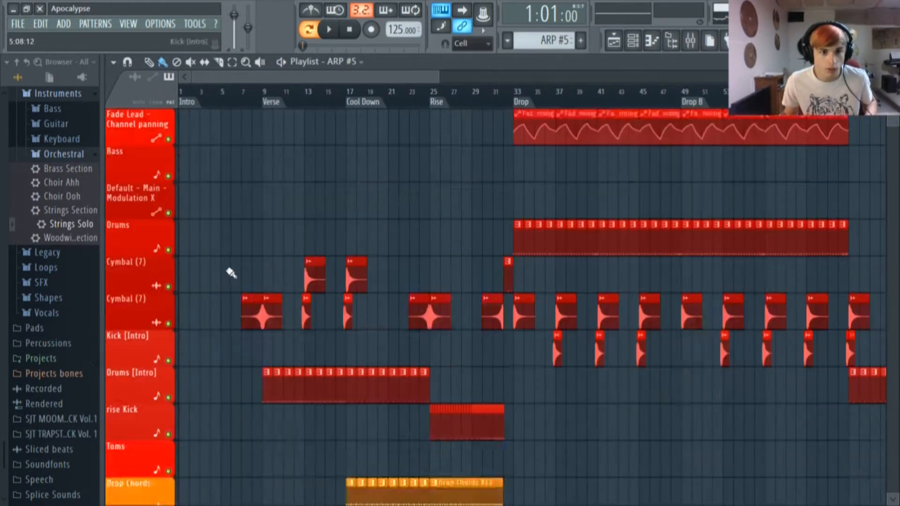
pyautogui.scroll(3, 322, 231)
pyautogui.scroll(-15, 374, 227)
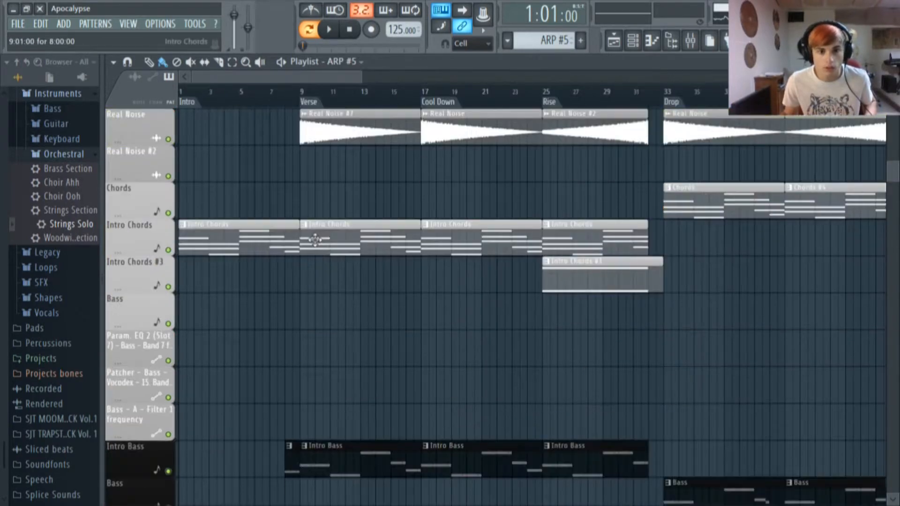
pyautogui.scroll(-5, 330, 237)
pyautogui.scroll(20, 346, 268)
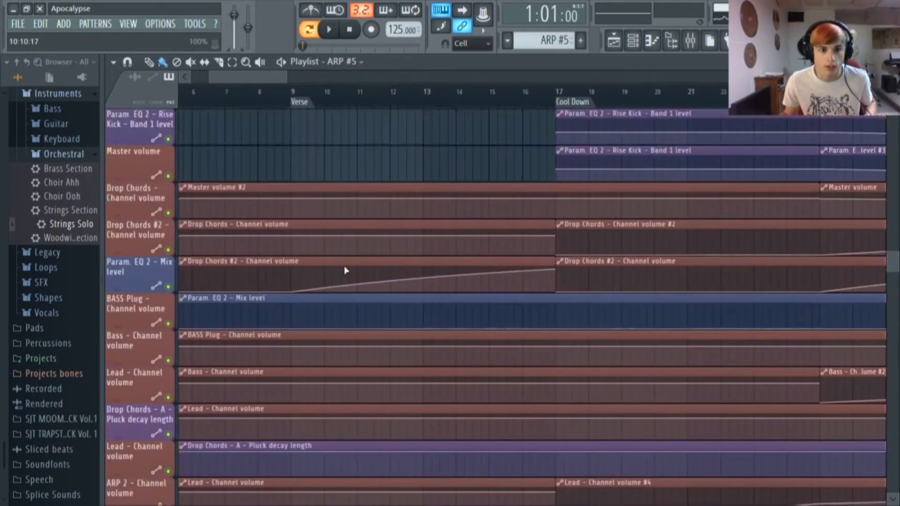
pyautogui.scroll(20, 346, 271)
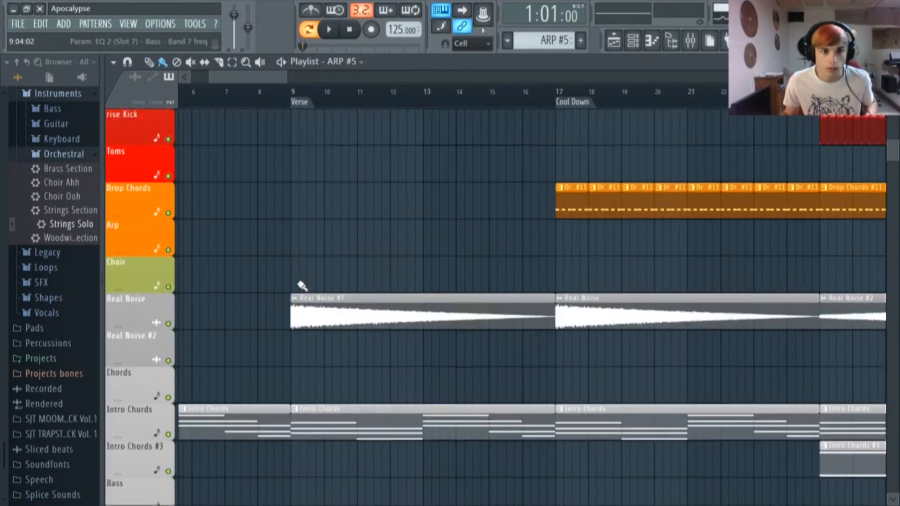
pyautogui.scroll(3, 316, 219)
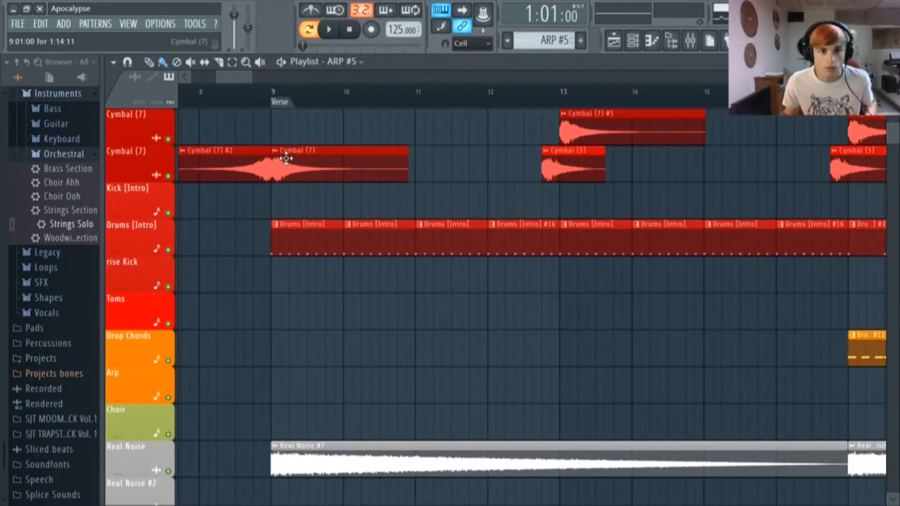
# Solo the Drums [Intro] track in the playlist and play it from the Verse marker.
pyautogui.scroll(3, 160, 420)
pyautogui.keyDown('ctrl'); pyautogui.click(168, 471); pyautogui.keyUp('ctrl')
pyautogui.click(280, 97)
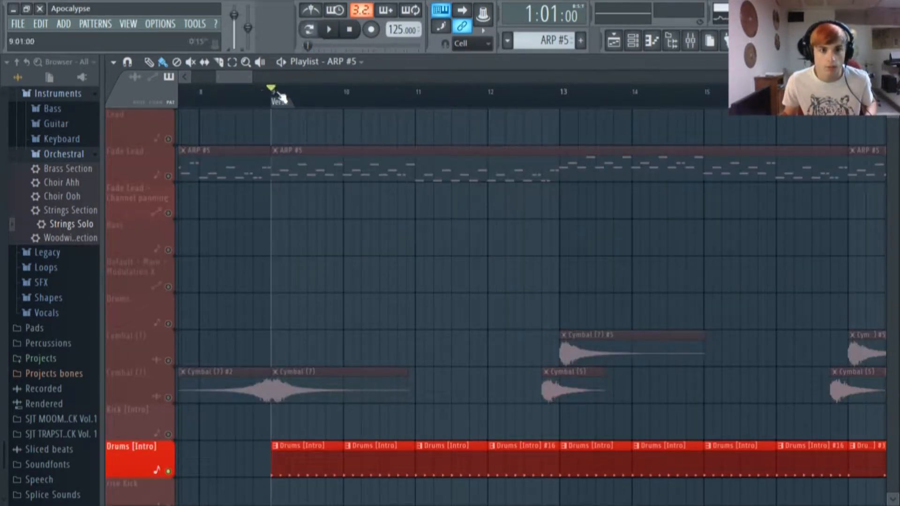
pyautogui.click(332, 29)
pyautogui.scroll(-7, 385, 143)
pyautogui.scroll(-2, 384, 150)
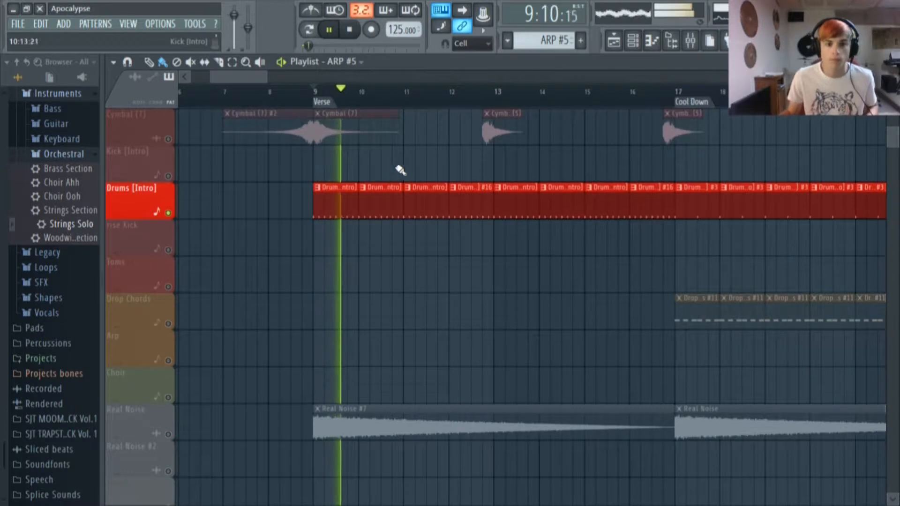
pyautogui.scroll(4, 394, 229)
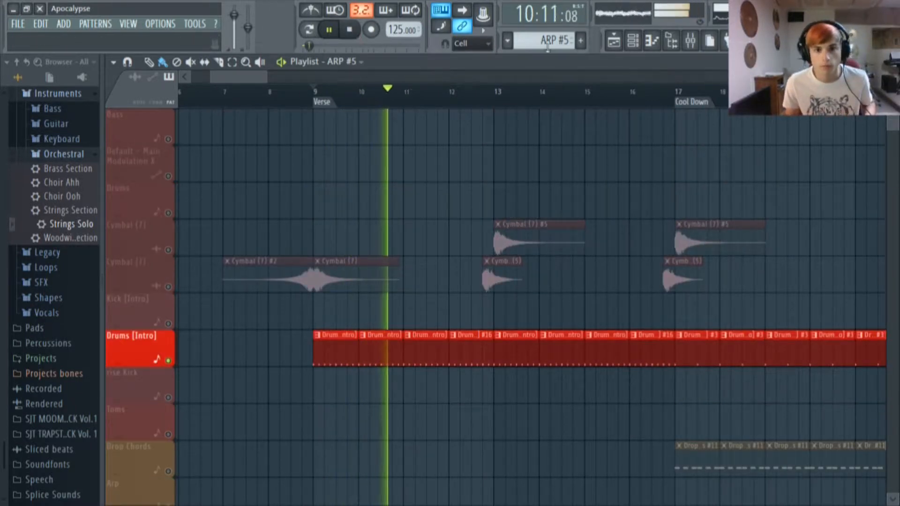
# Check the drum levels in the mixer, stop playback and compare the effect slots of the Intro Kick and Snare tracks.
pyautogui.click(690, 42)
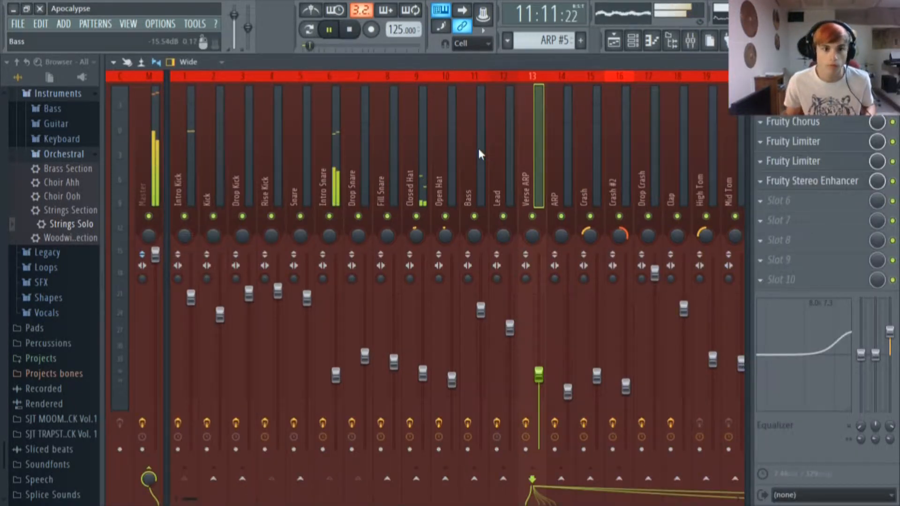
pyautogui.click(351, 30)
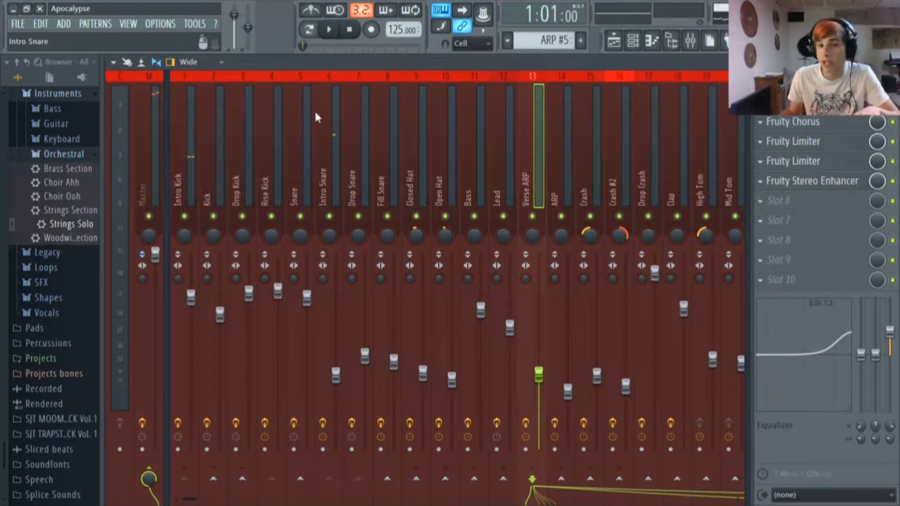
pyautogui.click(185, 94)
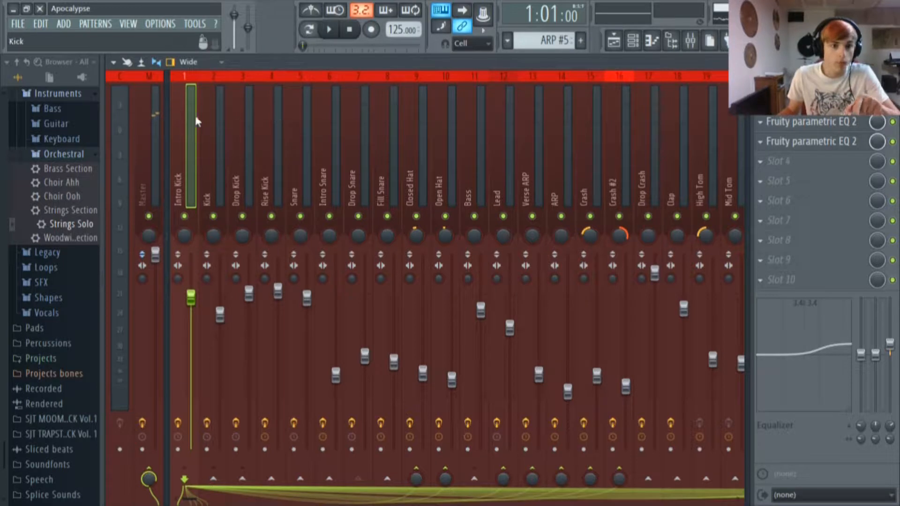
pyautogui.click(306, 84)
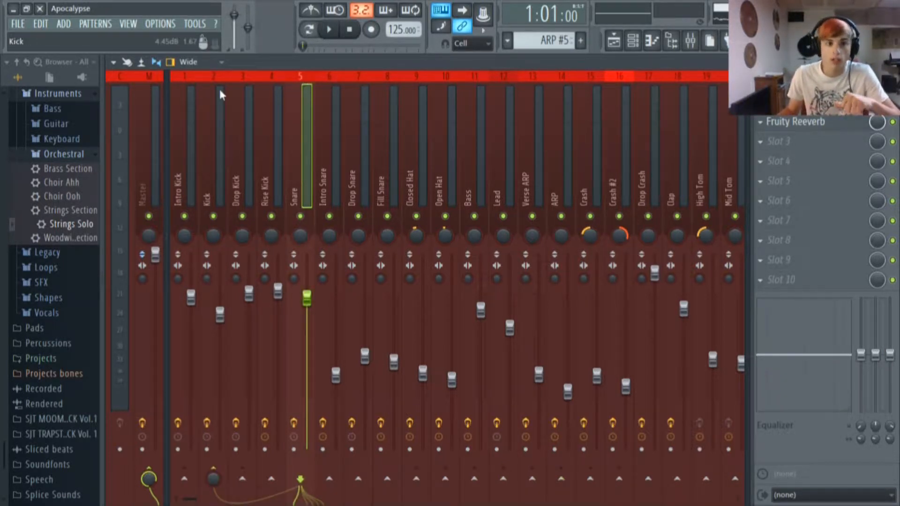
pyautogui.click(179, 81)
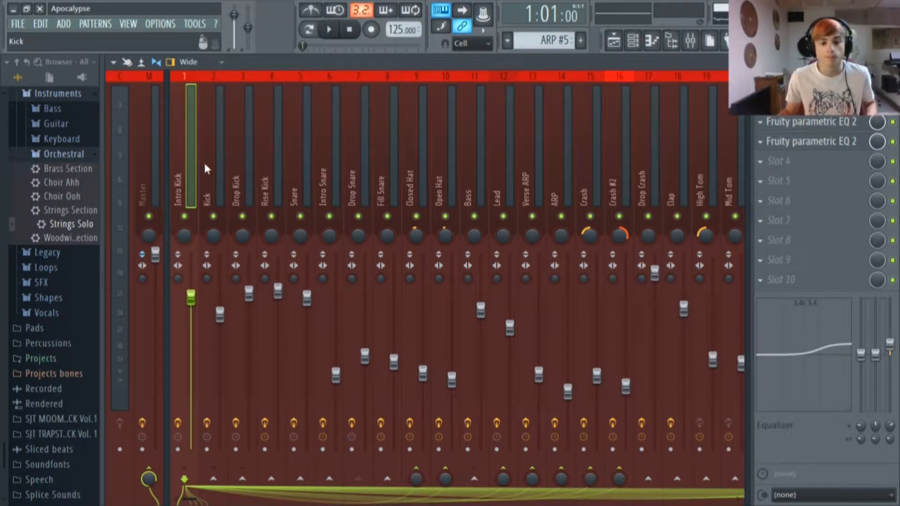
# Inspect the Fruity parametric EQ 2 curve on the Snare mixer track and start playback.
pyautogui.click(329, 77)
pyautogui.click(306, 94)
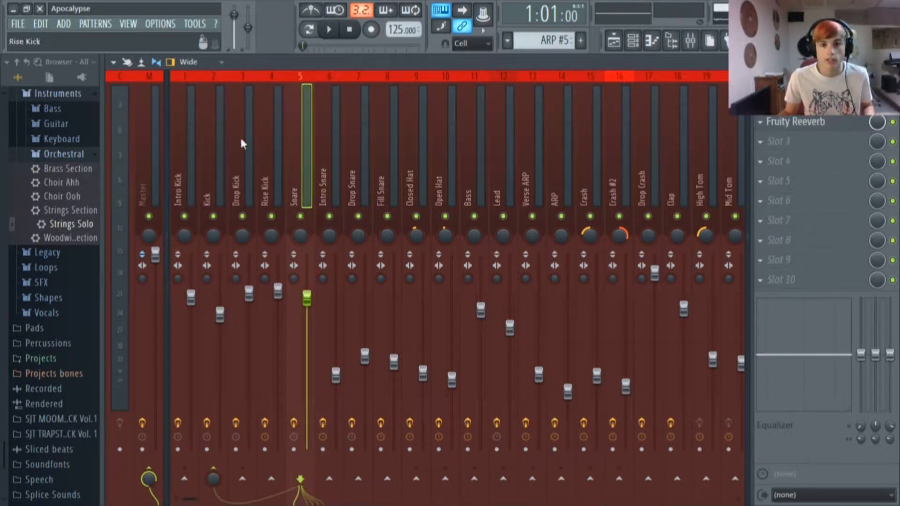
pyautogui.click(797, 108)
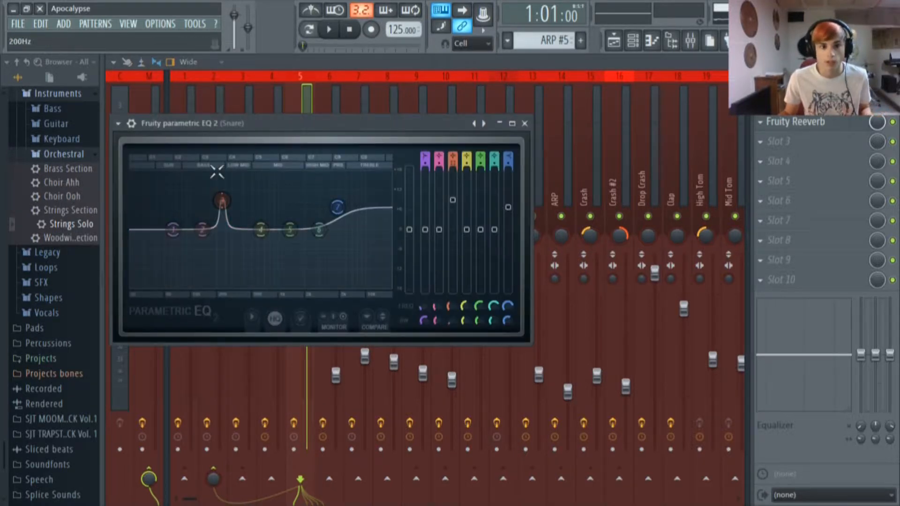
pyautogui.click(324, 31)
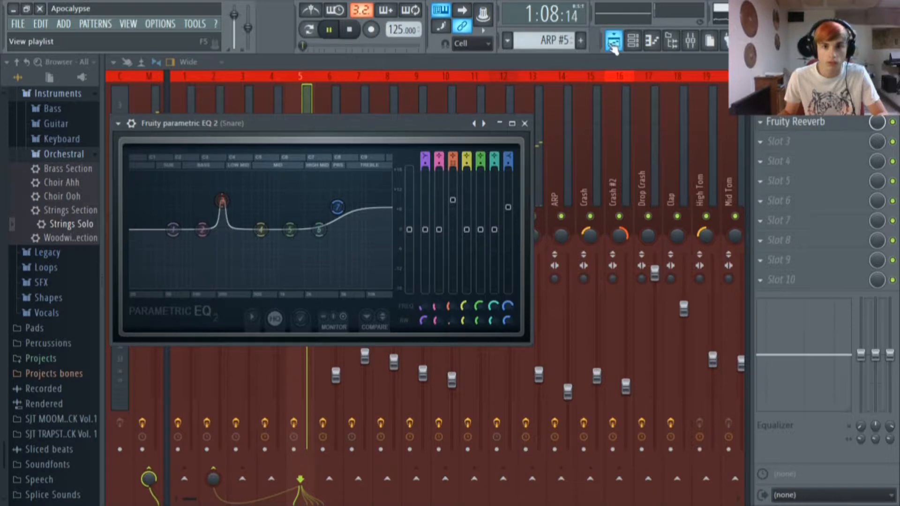
# Open the Drums [Intro] pattern from the playlist, switch playback to pattern mode and return to the mixer.
pyautogui.click(613, 42)
pyautogui.doubleClick(362, 330)
pyautogui.click(308, 30)
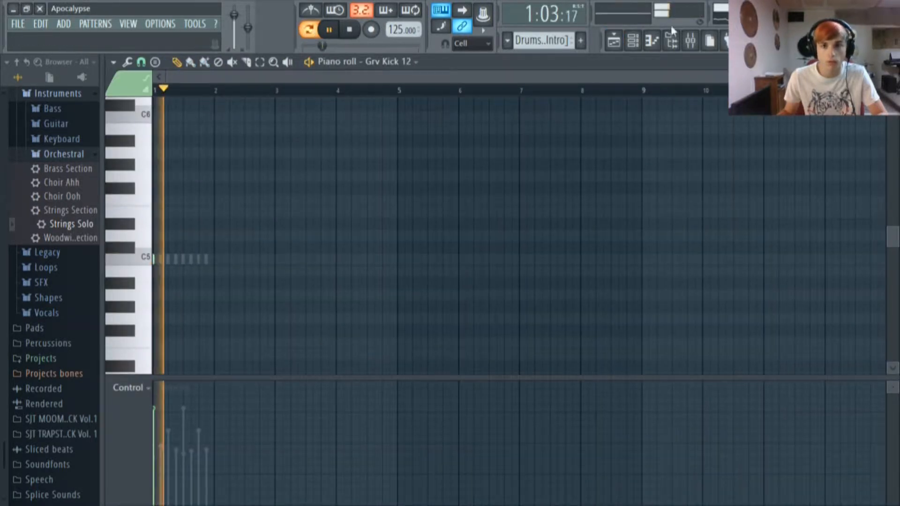
pyautogui.click(690, 41)
# Inspect the Fruity parametric EQ 2 curve on the Intro Snare mixer track during playback, and stop the pattern.
pyautogui.click(801, 101)
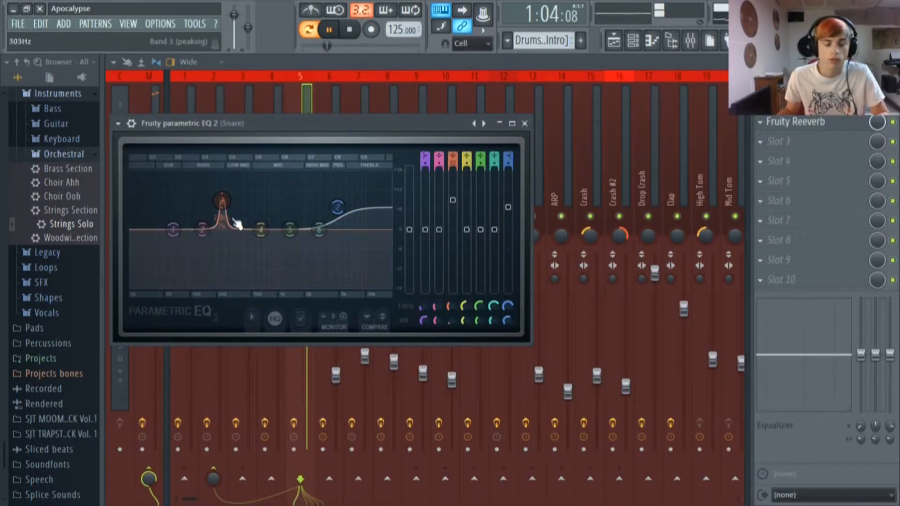
pyautogui.click(801, 102)
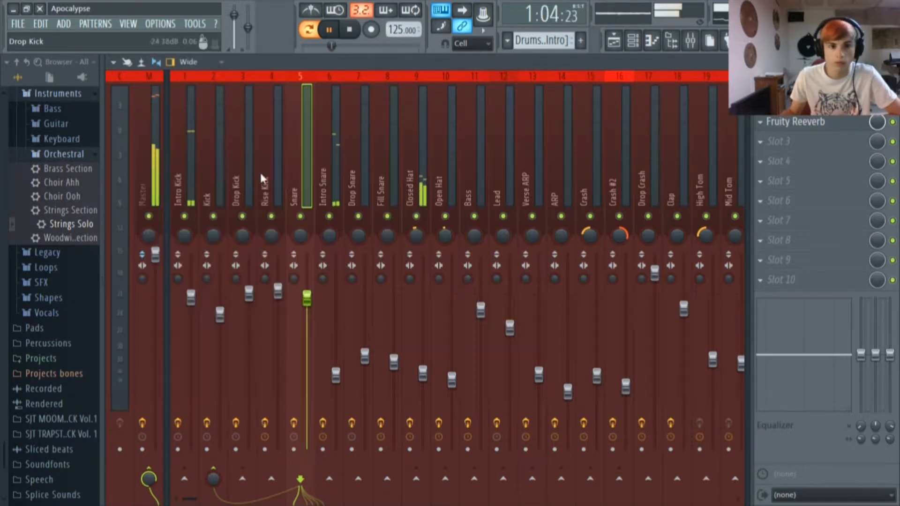
pyautogui.click(324, 183)
pyautogui.click(808, 123)
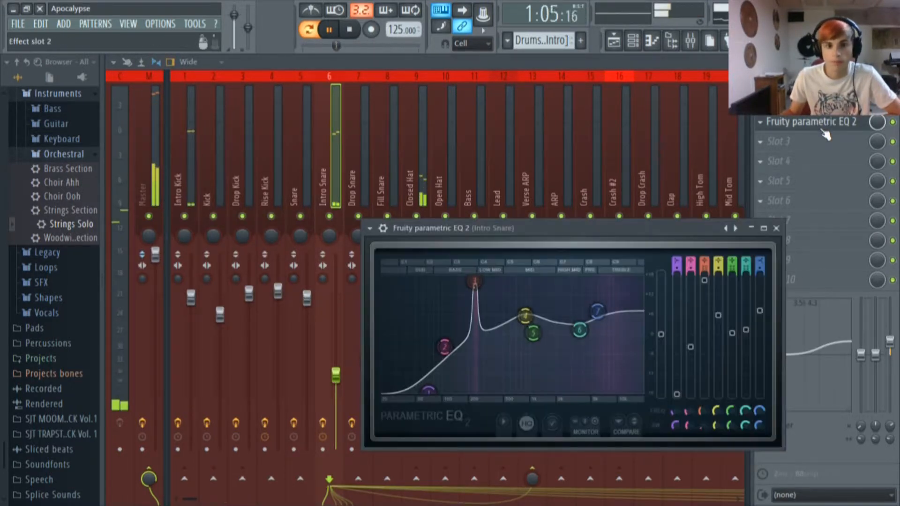
pyautogui.moveTo(545, 392); pyautogui.dragTo(382, 298)
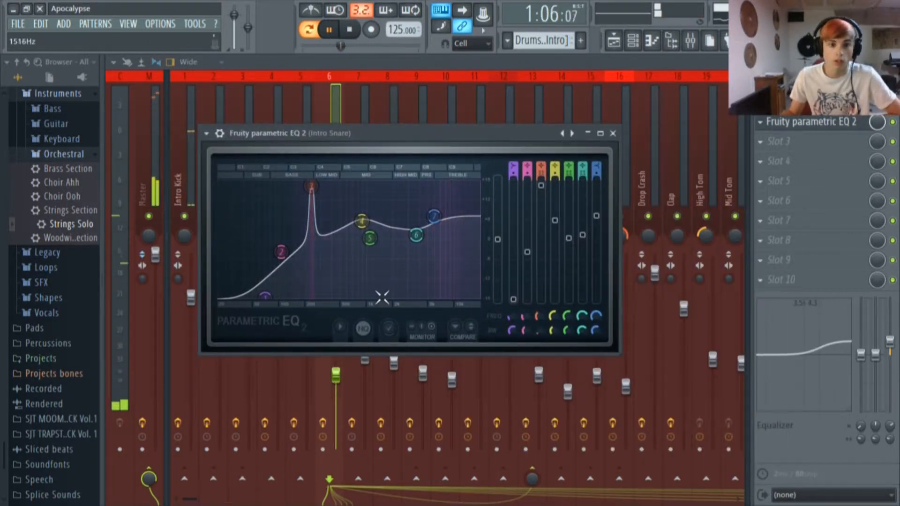
pyautogui.press('space')
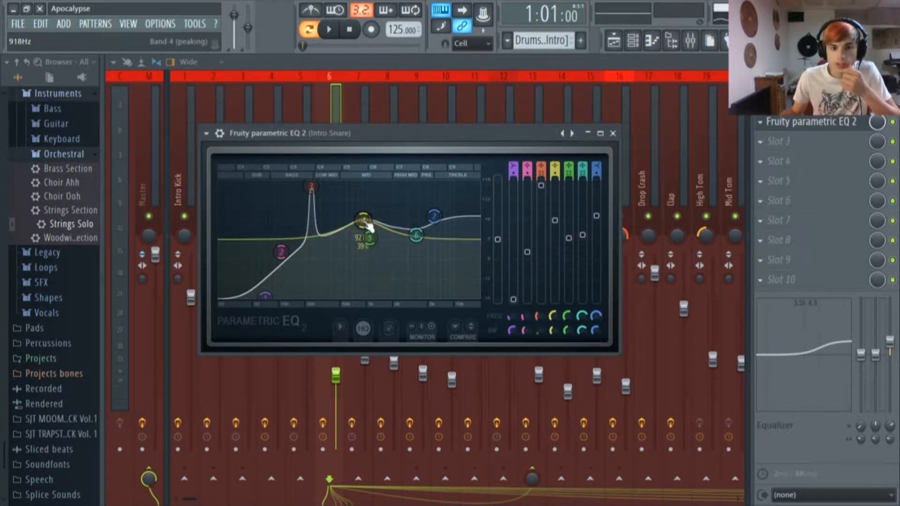
# Check the Fruity Reeverb 2 settings on the Intro Snare track, listen to the drum pattern and stop playback.
pyautogui.click(811, 122)
pyautogui.click(810, 103)
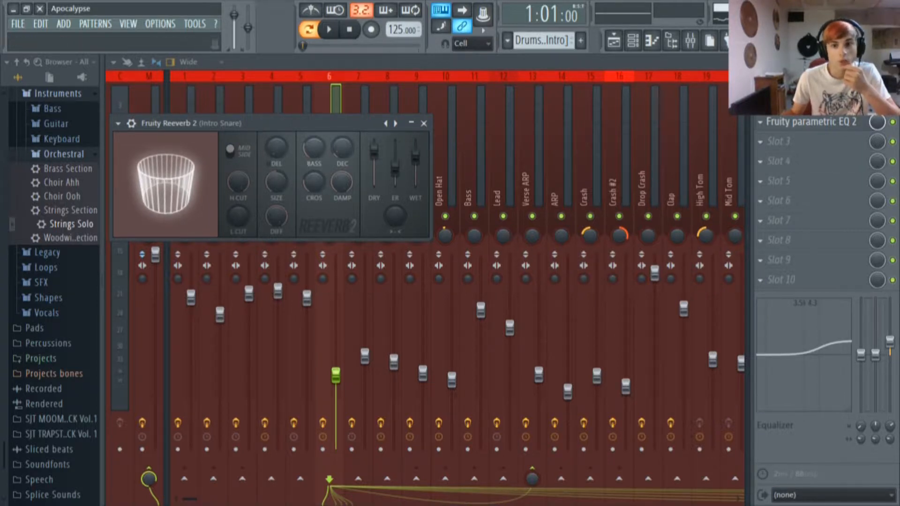
pyautogui.click(811, 103)
pyautogui.press('space')
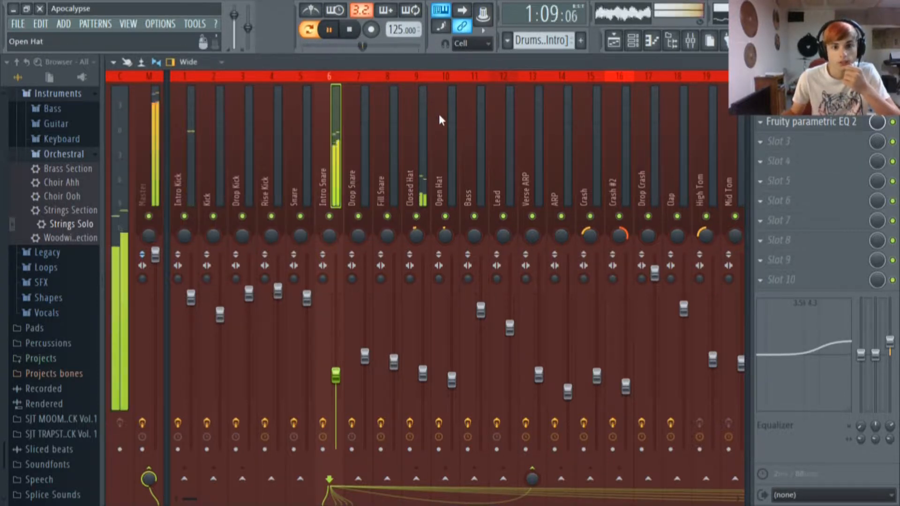
pyautogui.click(349, 31)
# Inspect the Fruity Limiter on the Intro Kick track while playing the drum pattern, and stop playback.
pyautogui.click(187, 91)
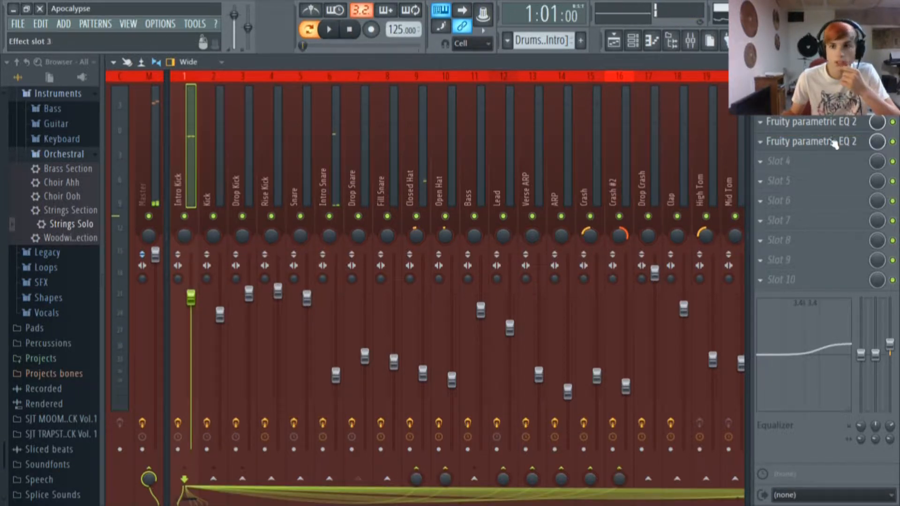
pyautogui.click(797, 102)
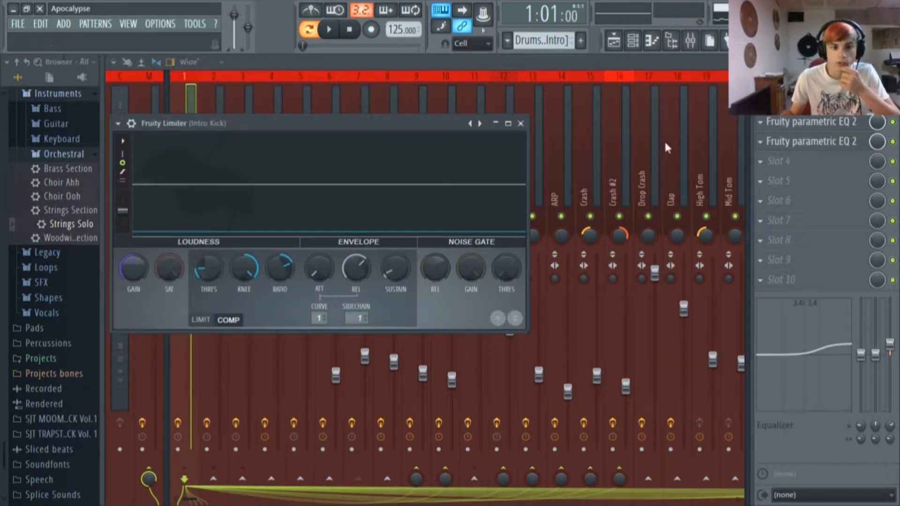
pyautogui.click(329, 29)
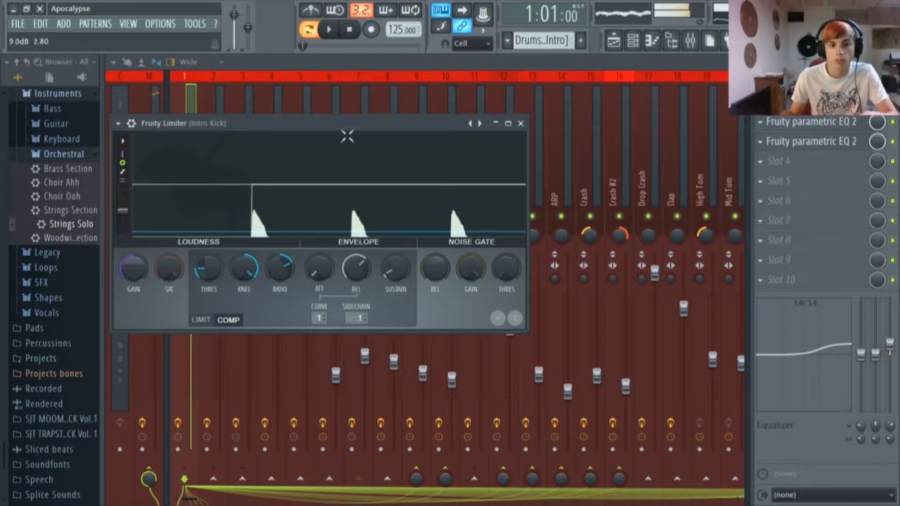
pyautogui.click(349, 30)
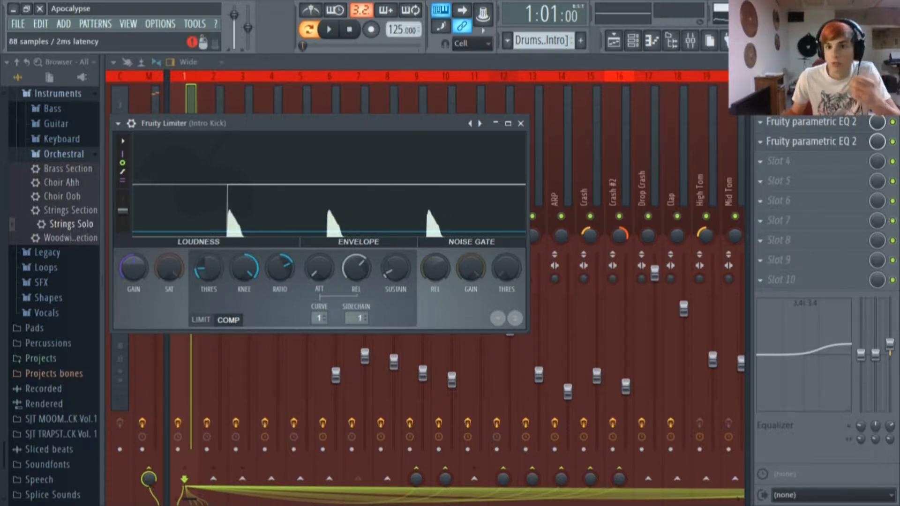
# Look at both Fruity parametric EQ 2 curves on the Intro Kick track and close them.
pyautogui.click(817, 103)
pyautogui.click(821, 126)
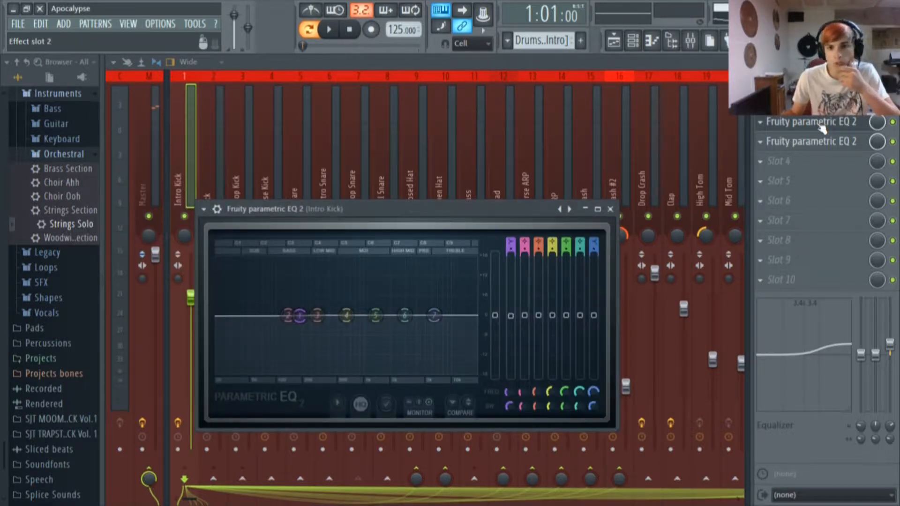
pyautogui.moveTo(469, 207); pyautogui.dragTo(473, 118)
pyautogui.click(851, 124)
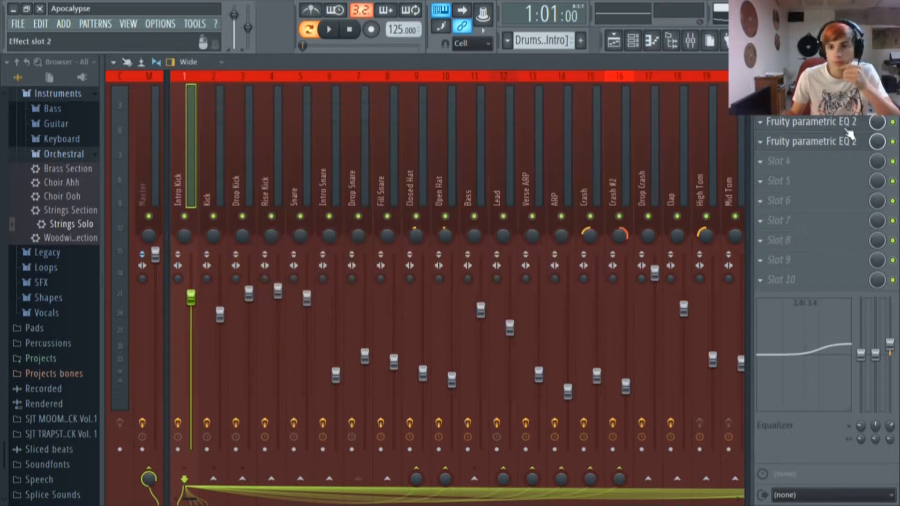
pyautogui.click(844, 145)
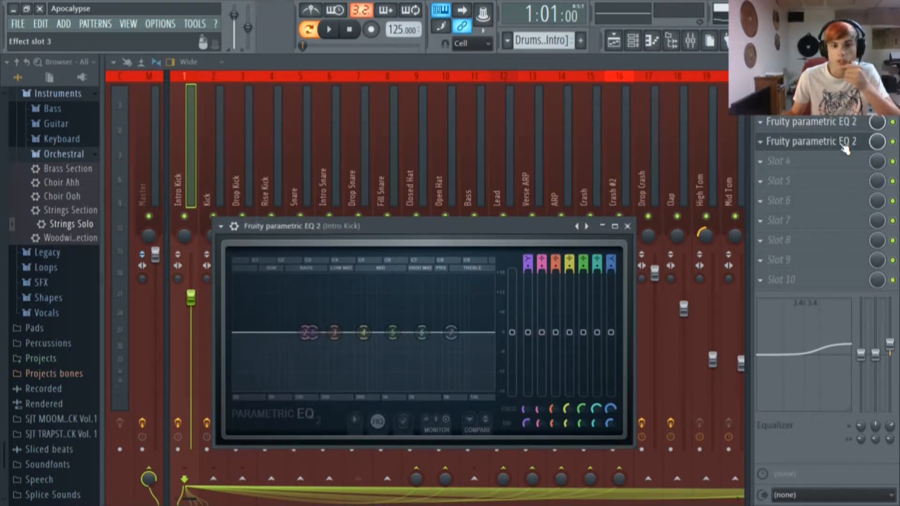
pyautogui.click(844, 146)
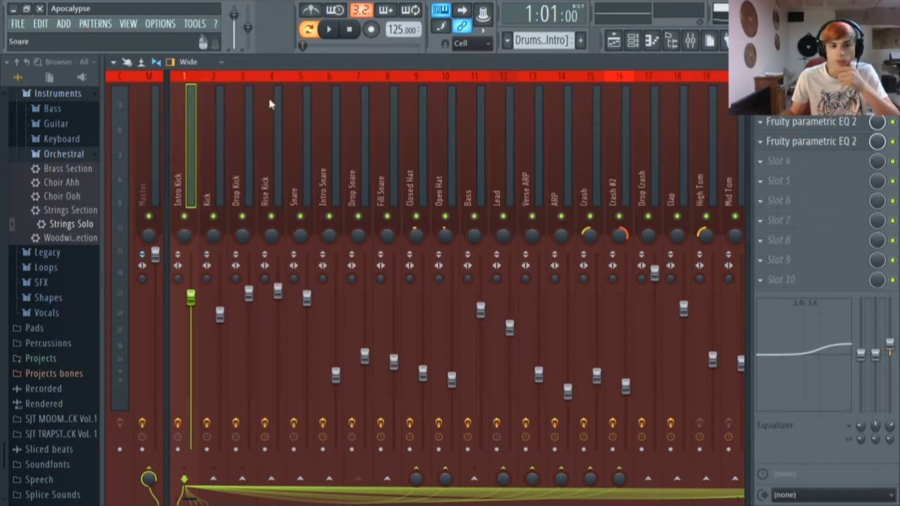
# Play the drum pattern, compare the Closed Hat and Open Hat effect slots, and inspect the Closed Hat's Fruity Limiter.
pyautogui.click(342, 29)
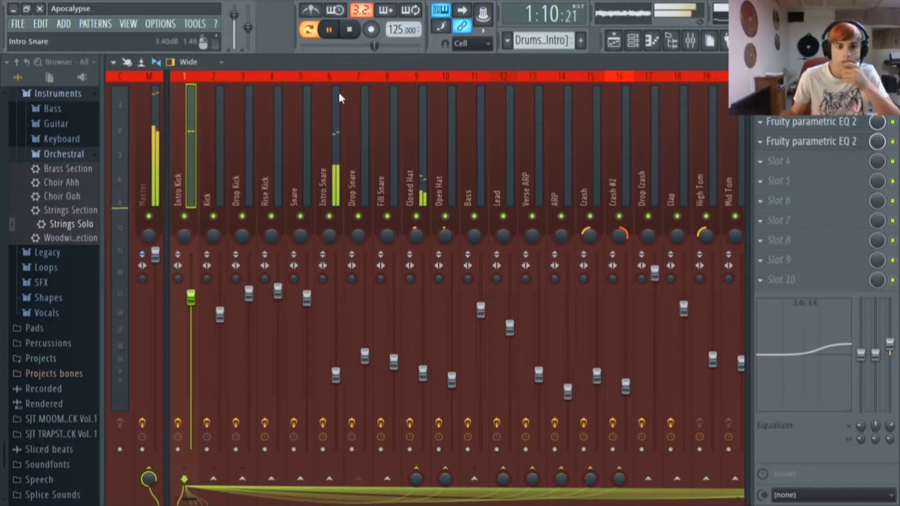
pyautogui.click(415, 77)
pyautogui.click(358, 29)
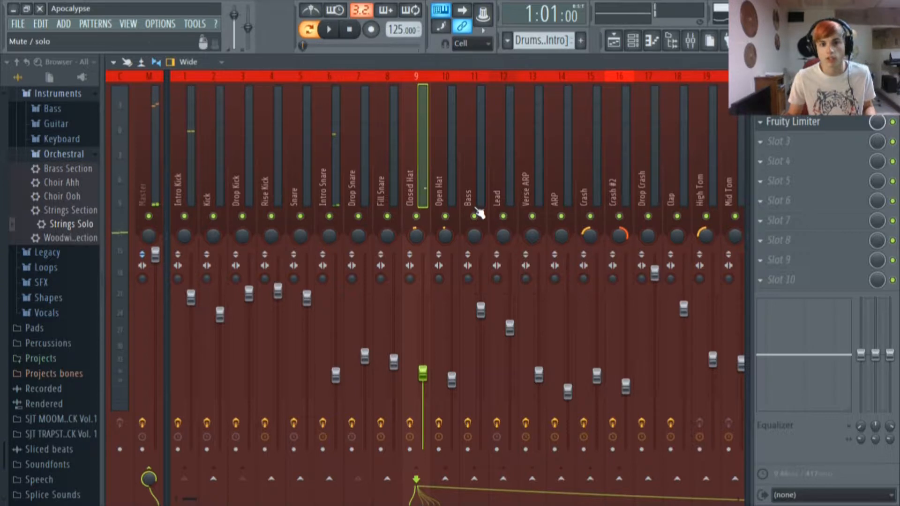
pyautogui.click(440, 84)
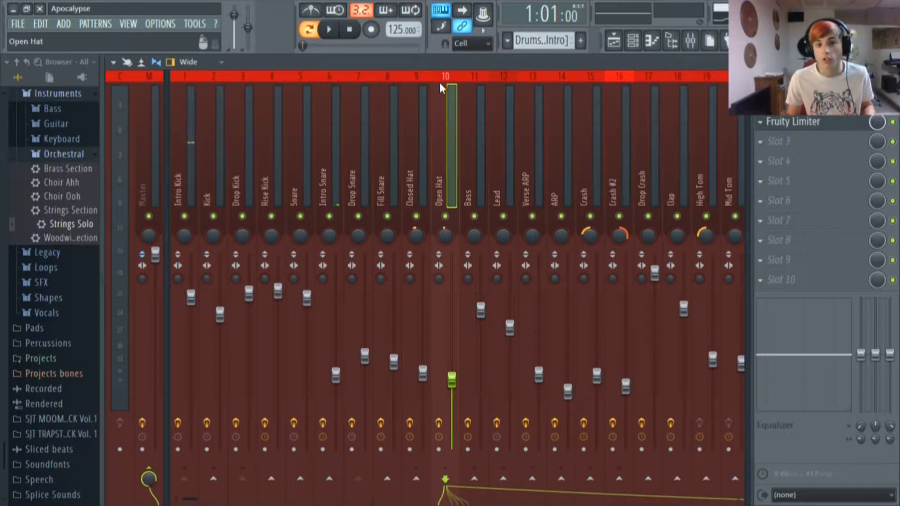
pyautogui.click(411, 88)
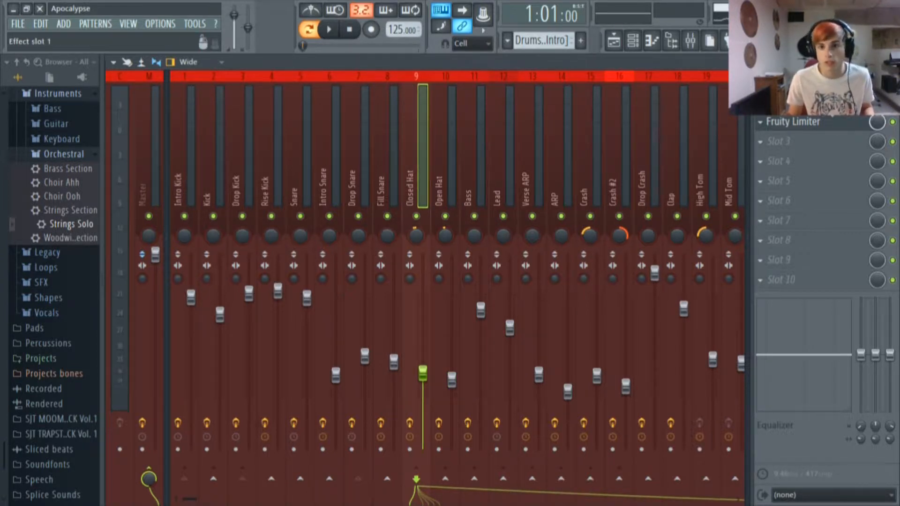
pyautogui.click(792, 102)
pyautogui.click(792, 120)
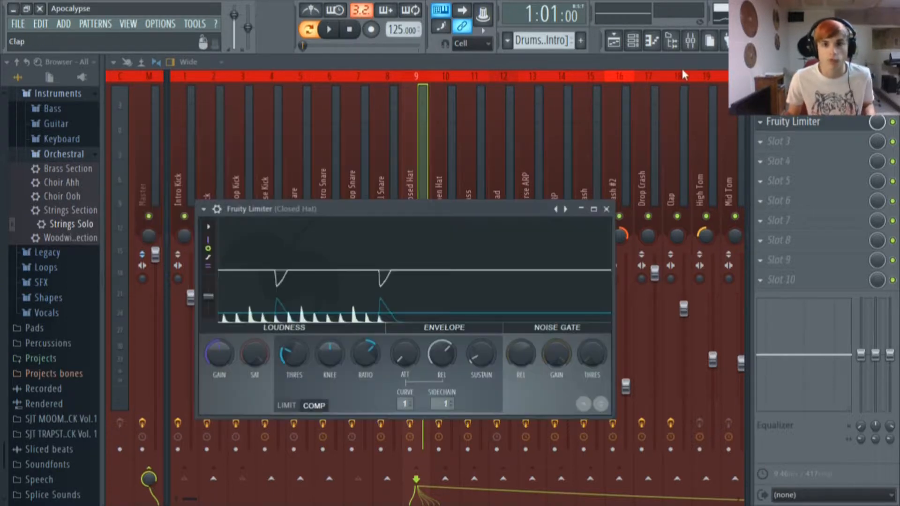
# Return to the playlist and unsolo the Drums [Intro] track to reactivate all tracks.
pyautogui.click(614, 41)
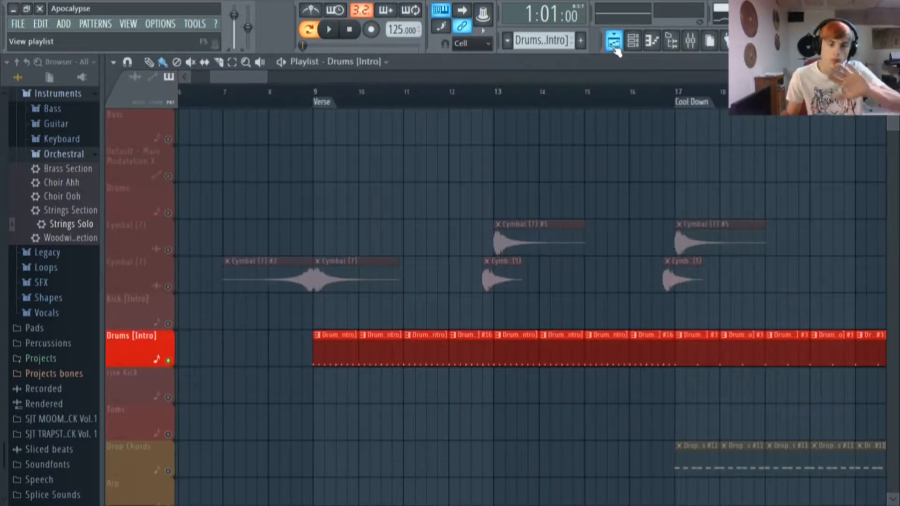
pyautogui.rightClick(173, 324)
pyautogui.rightClick(175, 323)
pyautogui.click(159, 178)
pyautogui.rightClick(173, 324)
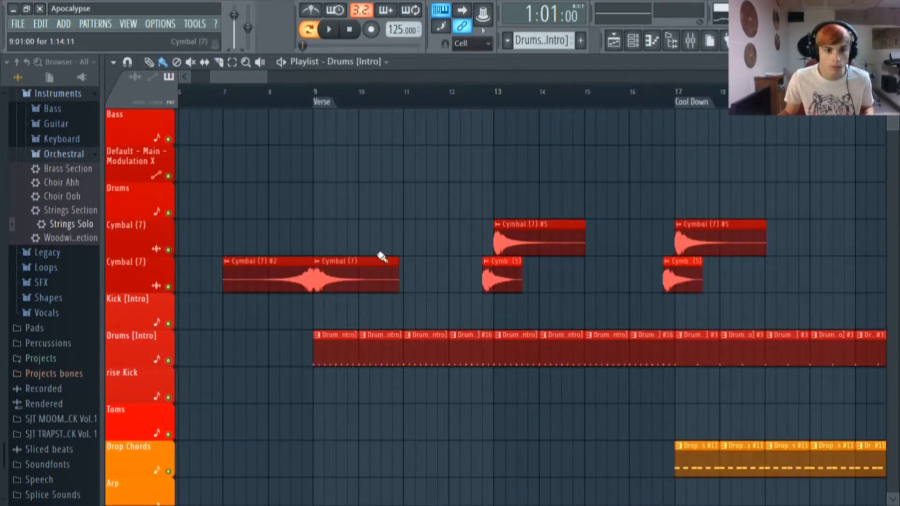
# Open the Cymbal (7) clip's sample settings and inspect Fruity Reeverb 2 on its Crash mixer track.
pyautogui.doubleClick(359, 268)
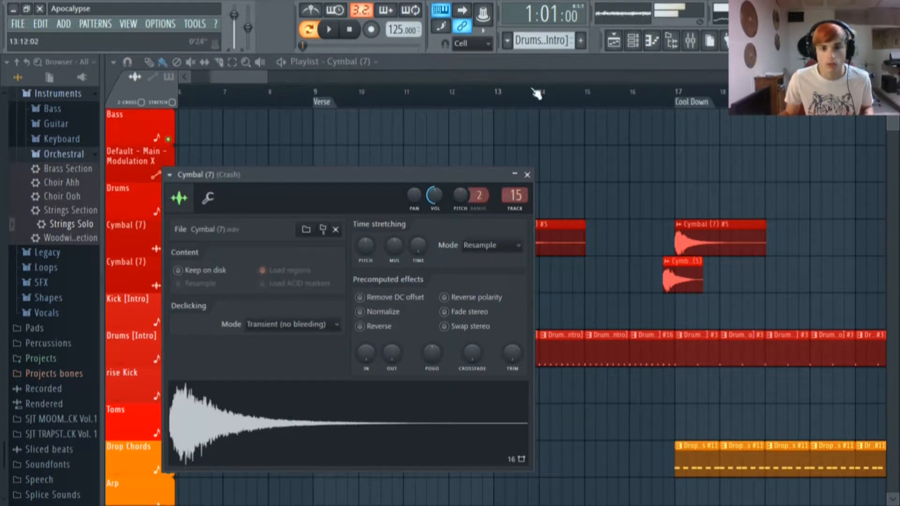
pyautogui.click(691, 46)
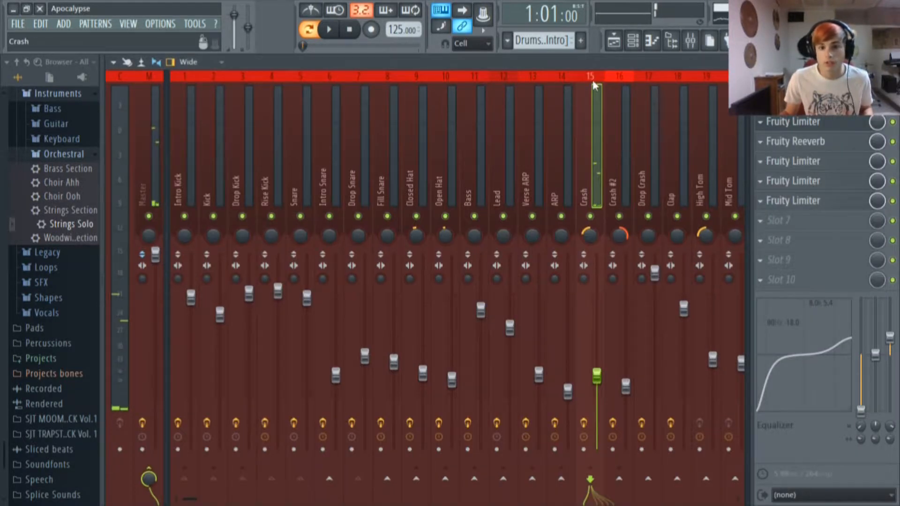
pyautogui.click(795, 141)
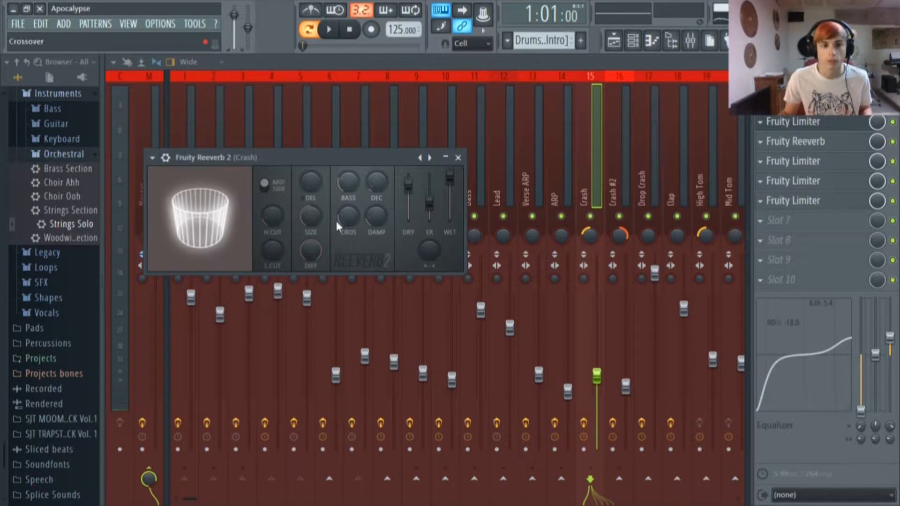
pyautogui.moveTo(362, 154); pyautogui.dragTo(379, 70)
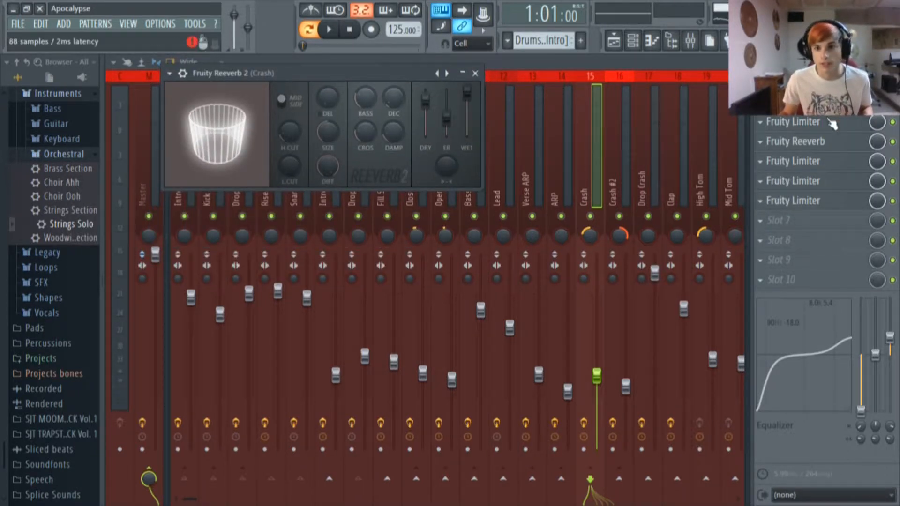
pyautogui.click(823, 102)
# Inspect the Fruity Reeverb settings and the equalizer bands of the Crash mixer track.
pyautogui.click(807, 142)
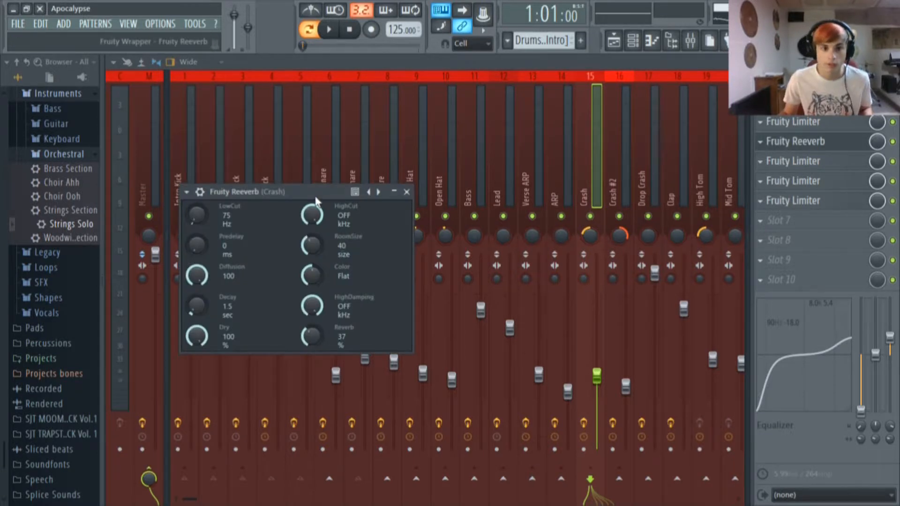
pyautogui.moveTo(315, 197); pyautogui.dragTo(448, 142)
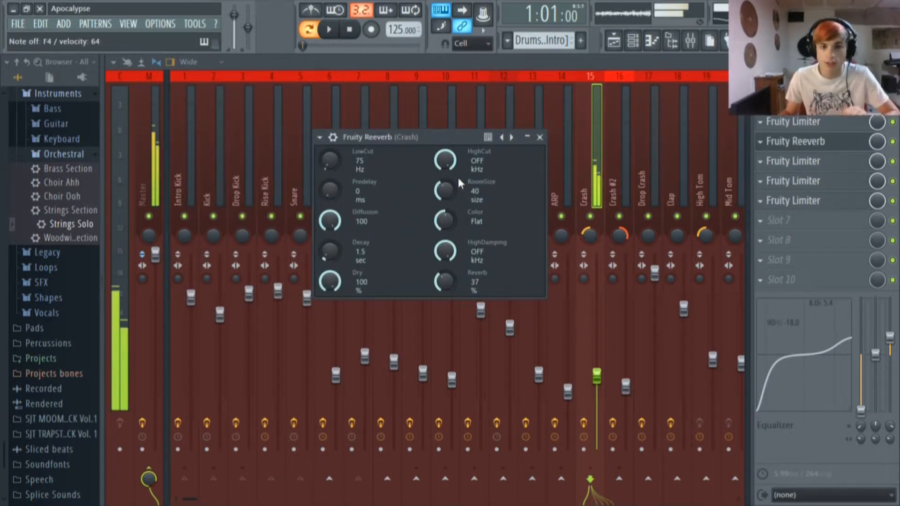
pyautogui.click(813, 143)
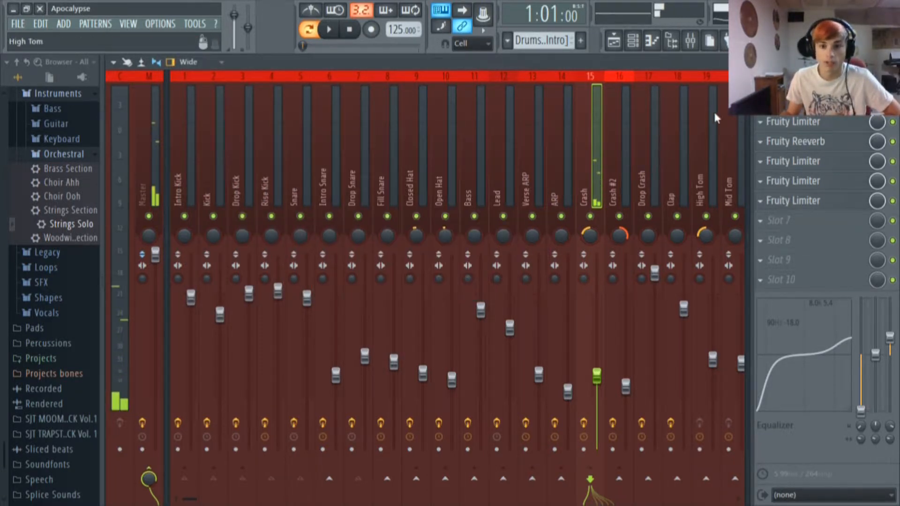
pyautogui.moveTo(863, 393); pyautogui.dragTo(861, 412)
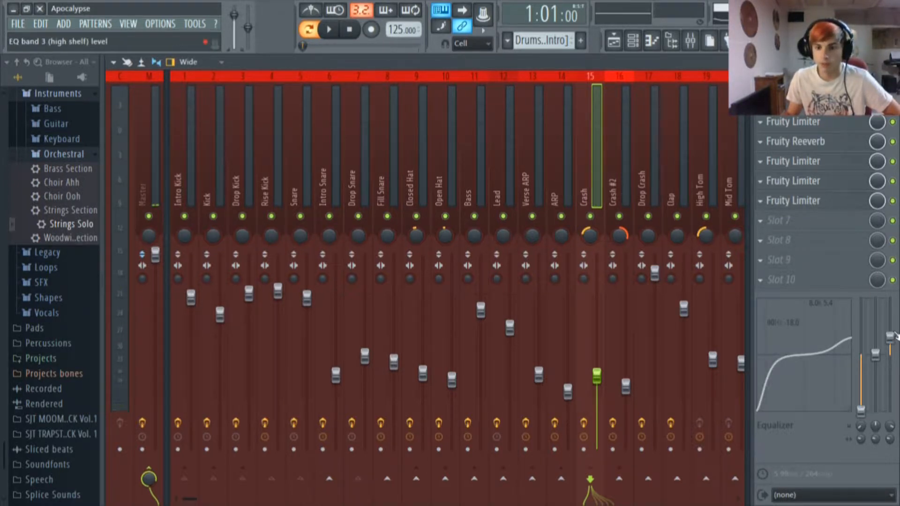
# Play the song briefly from the Verse marker in the playlist and stop it.
pyautogui.click(614, 41)
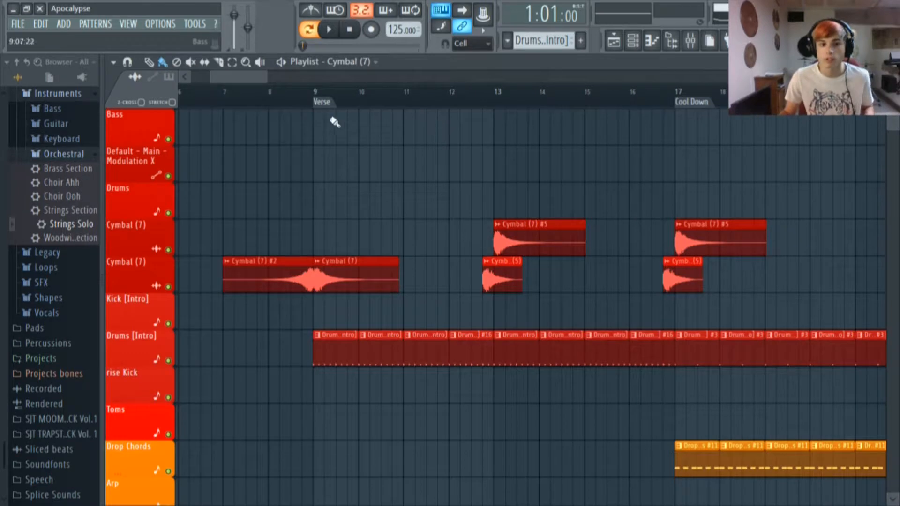
pyautogui.click(322, 102)
pyautogui.click(329, 30)
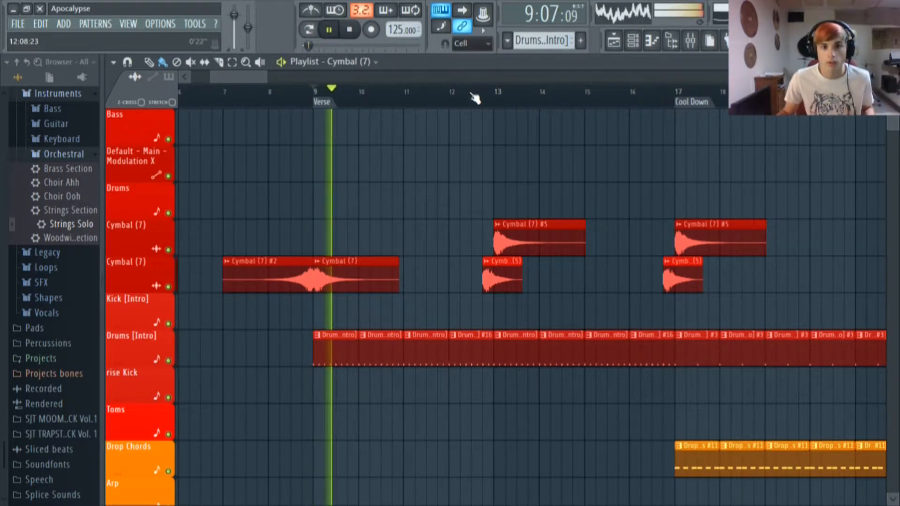
pyautogui.click(355, 34)
# Solo the Cymbal (7) playlist track that holds the Cymbal (5) clip just before bar 13.
pyautogui.scroll(3, 492, 241)
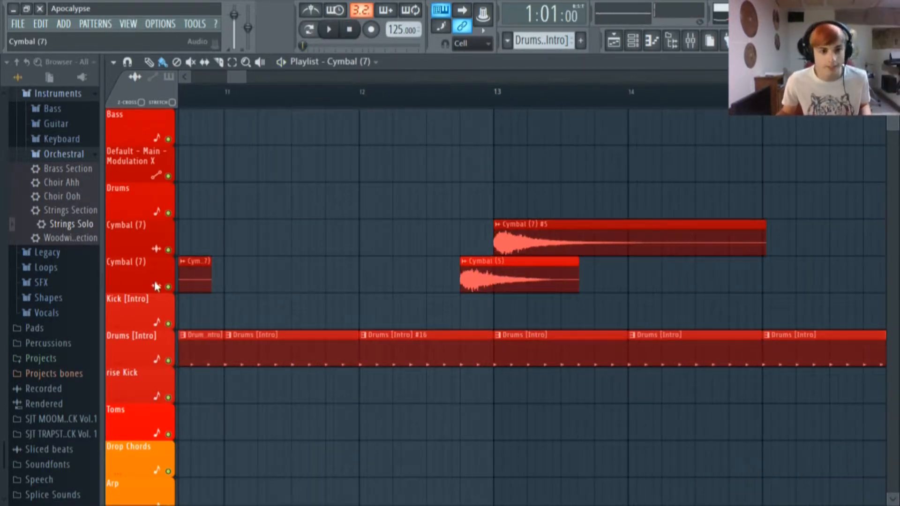
pyautogui.rightClick(170, 286)
pyautogui.rightClick(161, 257)
pyautogui.press('Escape')
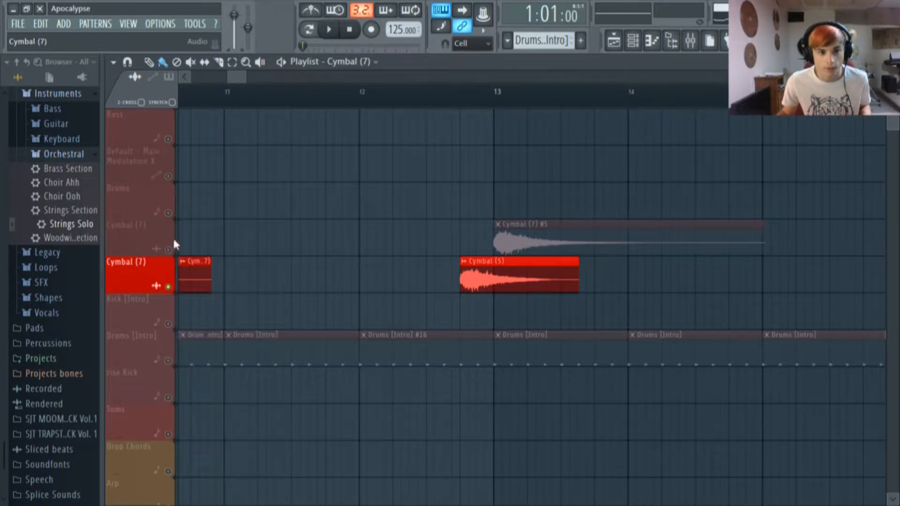
# Solo the two Cymbal (7) tracks together with Drums [Intro] and play the song briefly from bar 12.
pyautogui.click(167, 249)
pyautogui.click(168, 361)
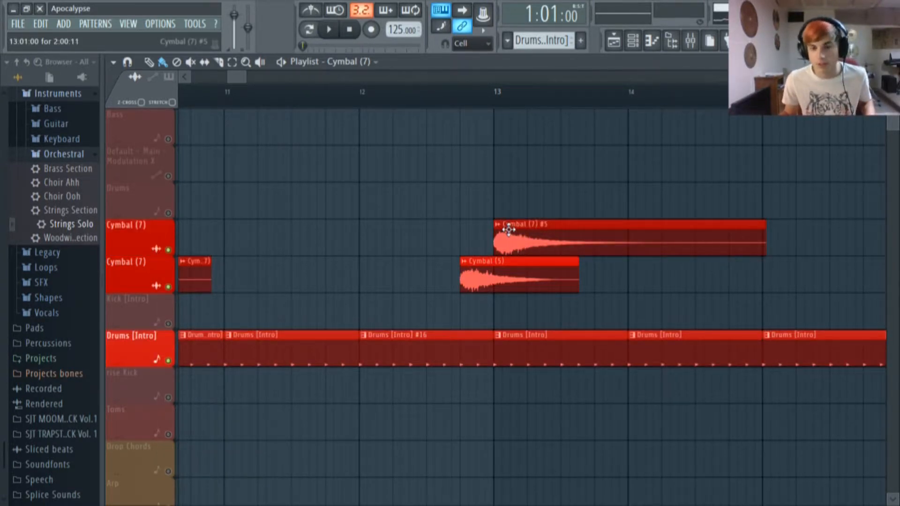
pyautogui.scroll(-5, 485, 179)
pyautogui.click(439, 98)
pyautogui.press('space')
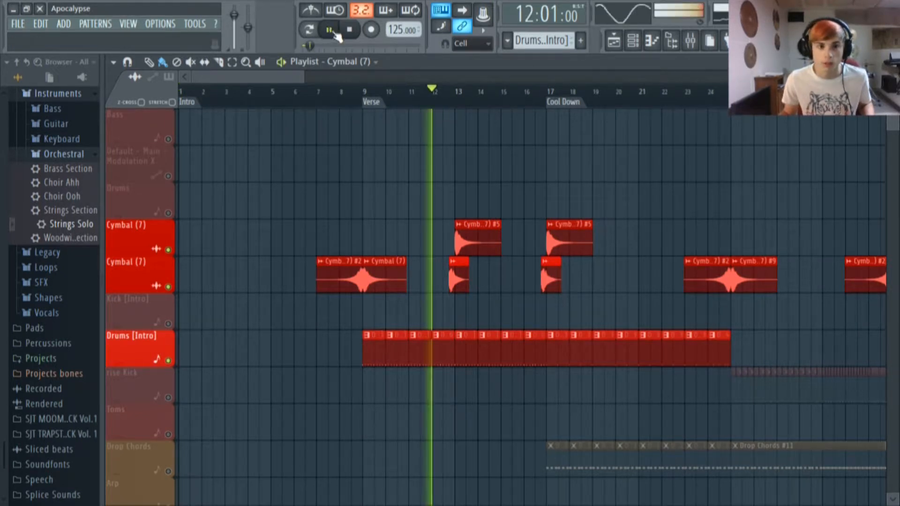
pyautogui.scroll(4, 466, 193)
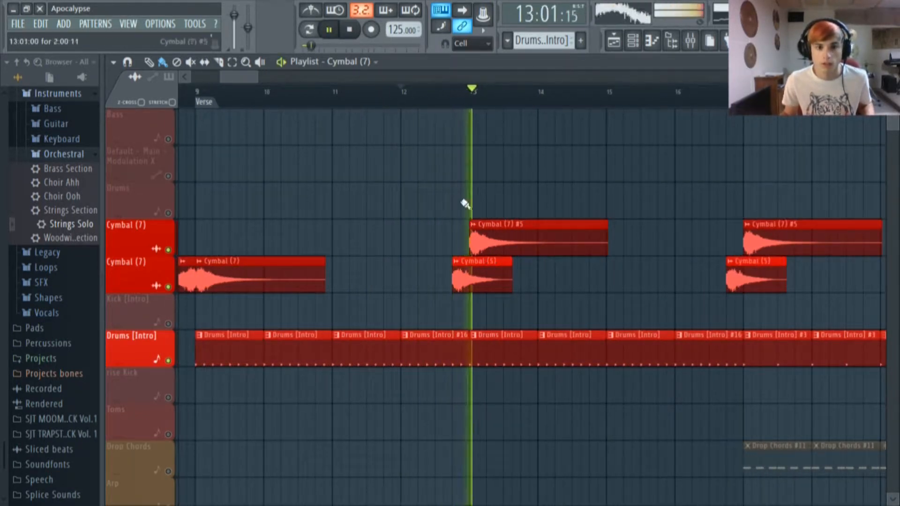
pyautogui.click(353, 31)
# Turn all playlist tracks back on and look over the cymbal clips around bars 13 to 17.
pyautogui.rightClick(169, 286)
pyautogui.rightClick(169, 286)
pyautogui.scroll(-5, 317, 193)
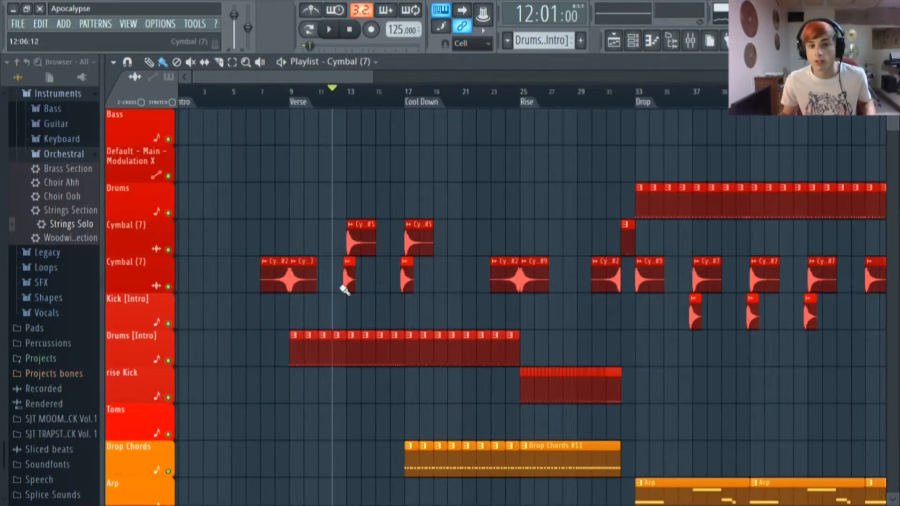
pyautogui.scroll(3, 342, 266)
pyautogui.scroll(3, 373, 217)
pyautogui.scroll(-1, 390, 192)
pyautogui.scroll(-2, 396, 195)
pyautogui.scroll(3, 413, 203)
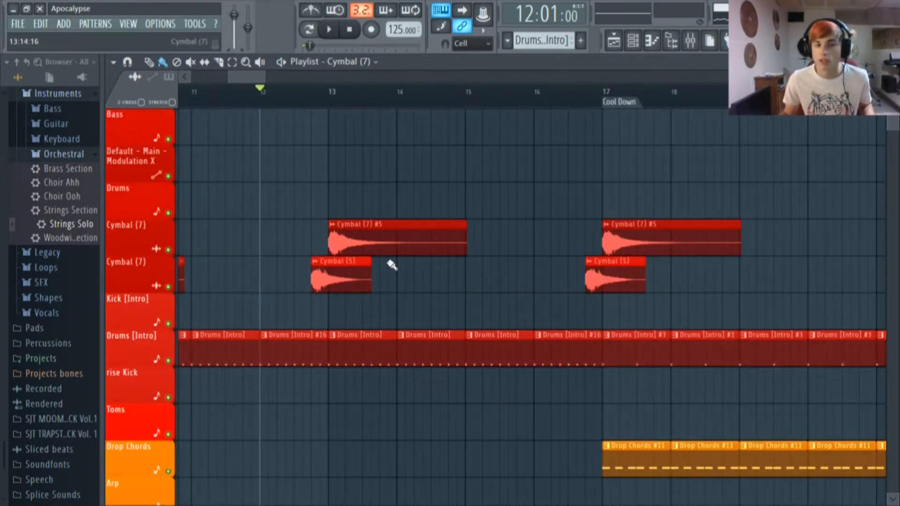
pyautogui.scroll(-4, 389, 269)
pyautogui.scroll(2, 375, 216)
# Move the playhead to the Verse marker at bar 9 and open the Intro Bass clip below in the playlist.
pyautogui.click(324, 91)
pyautogui.moveTo(246, 71); pyautogui.dragTo(285, 78)
pyautogui.scroll(-3, 359, 115)
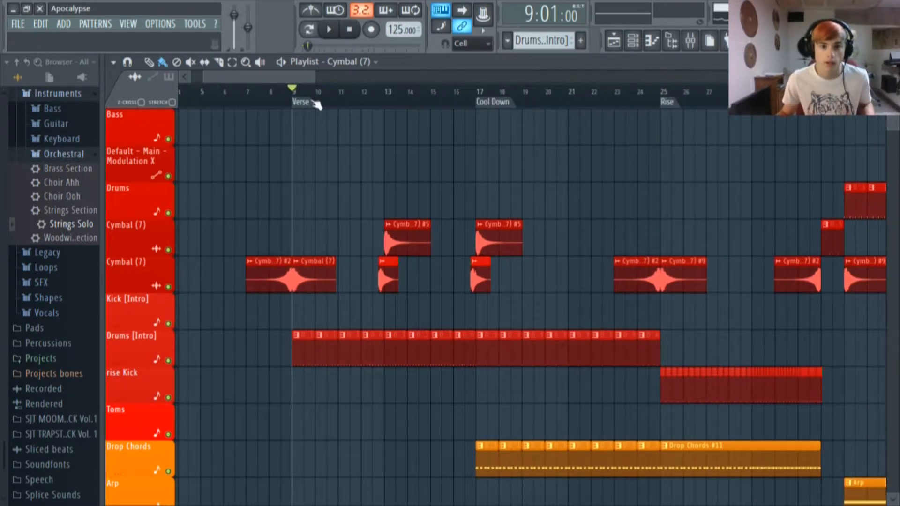
pyautogui.scroll(-5, 402, 206)
pyautogui.scroll(1, 362, 231)
pyautogui.scroll(-8, 362, 231)
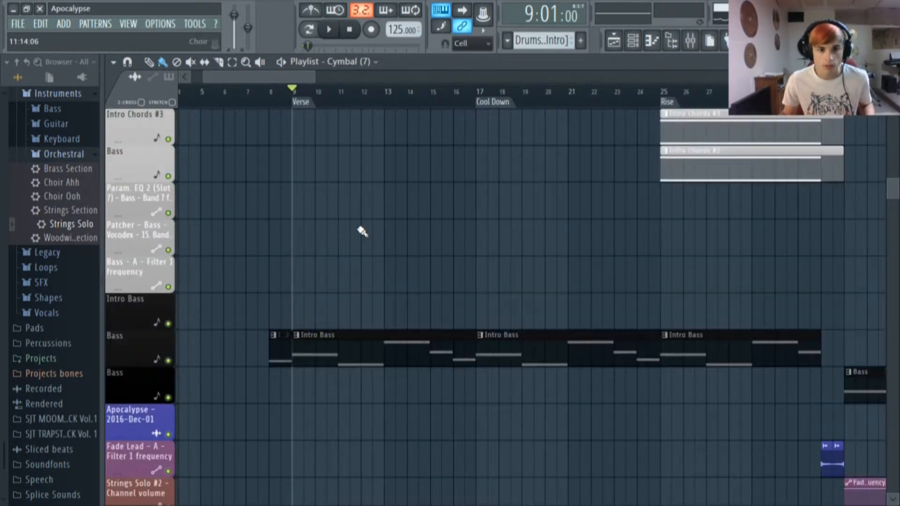
pyautogui.scroll(-2, 363, 231)
pyautogui.doubleClick(327, 243)
pyautogui.scroll(6, 524, 122)
# Return to the playlist and play the song briefly from bar 8, where the Intro Bass #2 clip starts.
pyautogui.click(613, 42)
pyautogui.scroll(-2, 338, 215)
pyautogui.scroll(3, 271, 241)
pyautogui.click(263, 108)
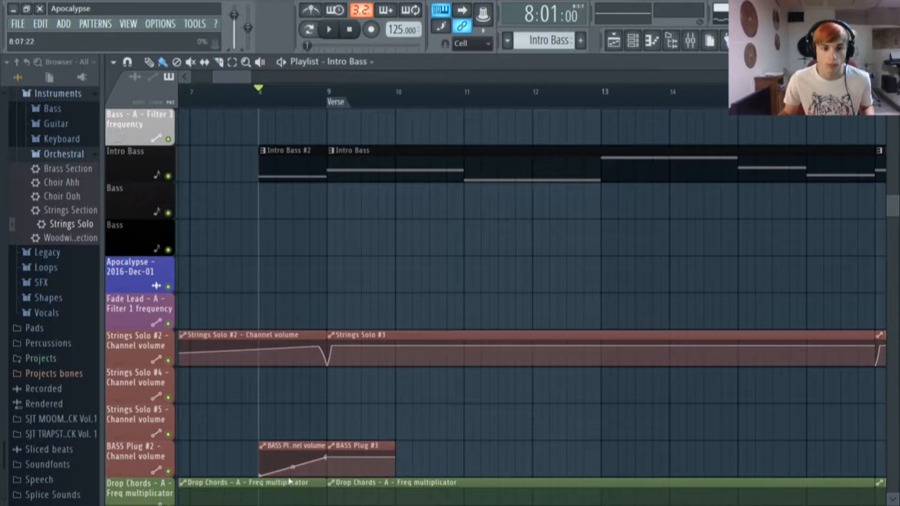
pyautogui.click(332, 31)
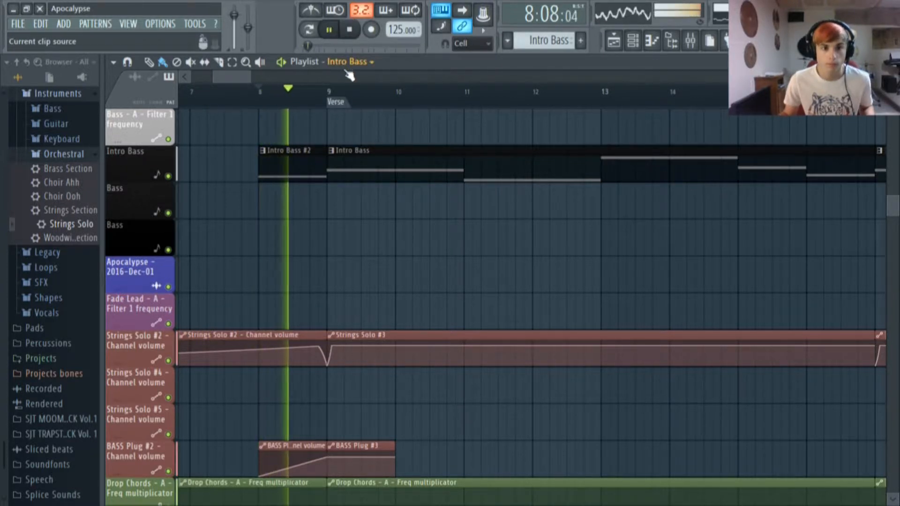
pyautogui.scroll(3, 445, 187)
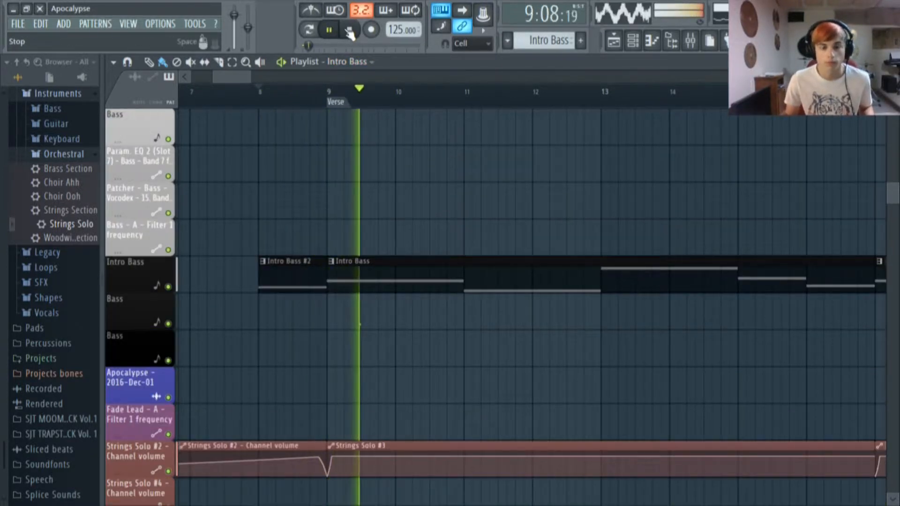
pyautogui.click(349, 30)
# Open the Intro Bass clip's notes in the piano roll and play the pattern on its own in pattern mode.
pyautogui.click(331, 93)
pyautogui.doubleClick(386, 281)
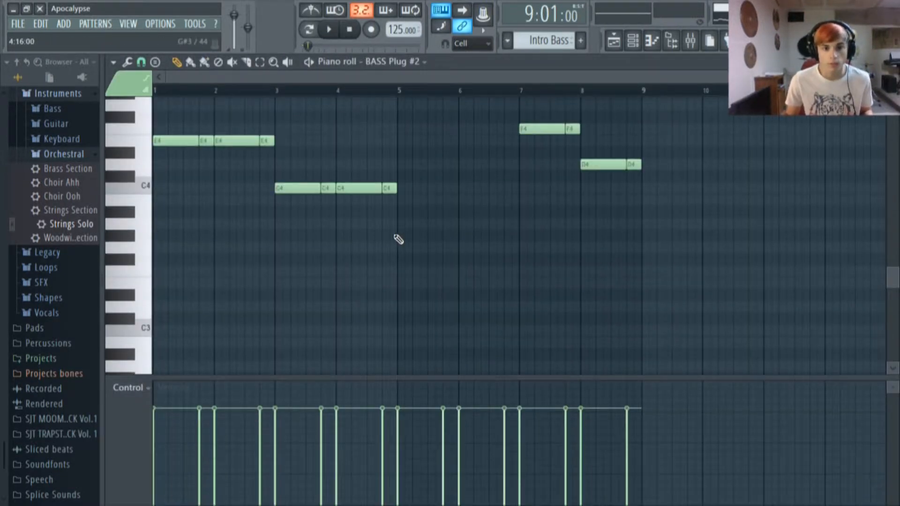
pyautogui.click(308, 29)
pyautogui.click(330, 30)
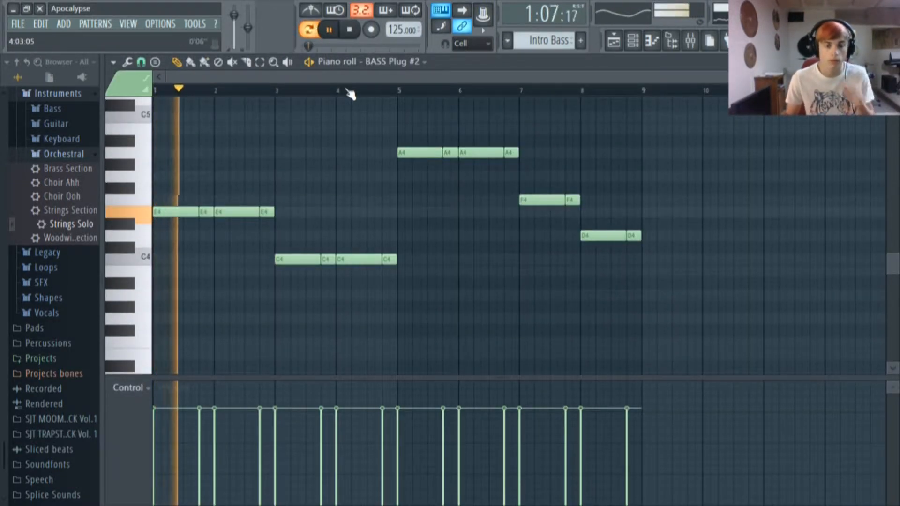
pyautogui.scroll(3, 399, 187)
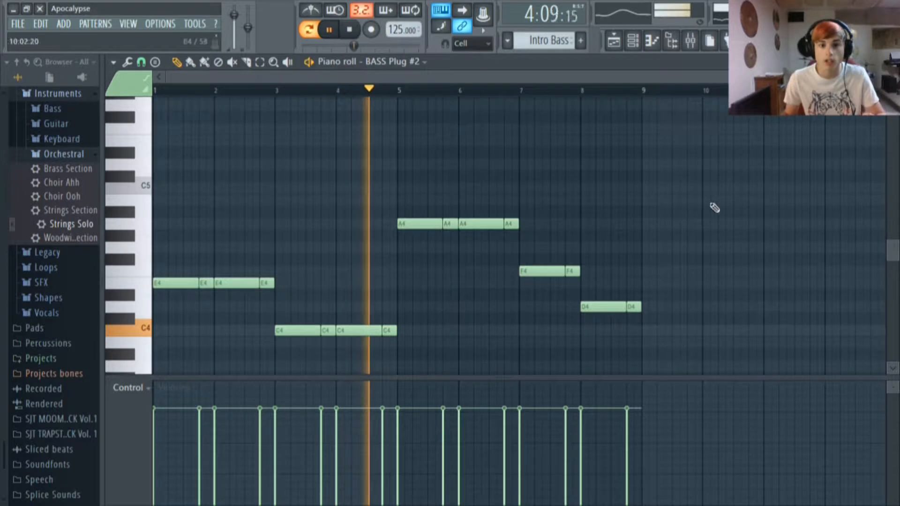
pyautogui.click(348, 38)
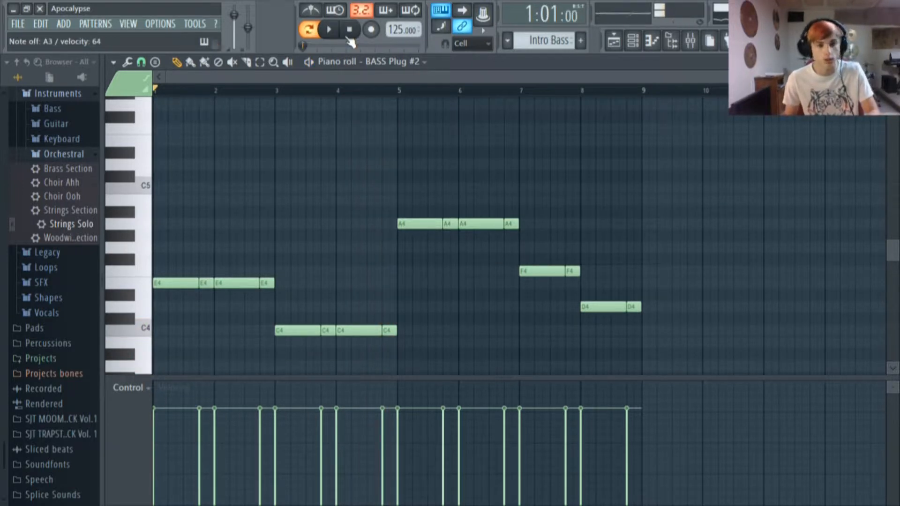
# Select the Intro Bass track 42 in the mixer, audition its sound and raise its volume fader slightly.
pyautogui.click(635, 42)
pyautogui.click(635, 43)
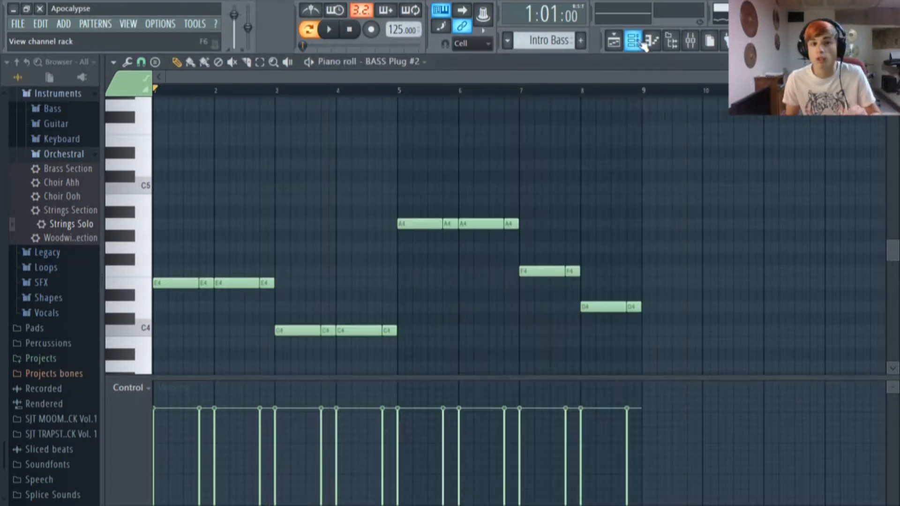
pyautogui.click(696, 49)
pyautogui.scroll(-10, 545, 134)
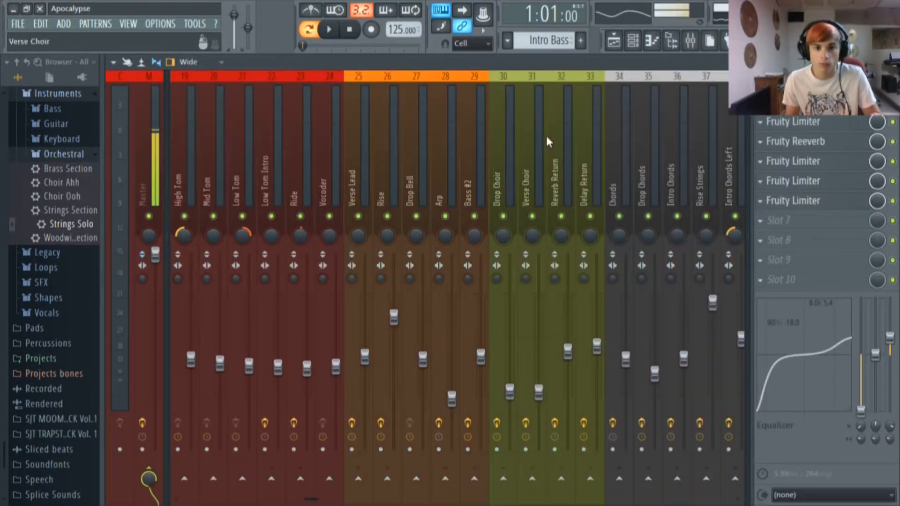
pyautogui.click(511, 91)
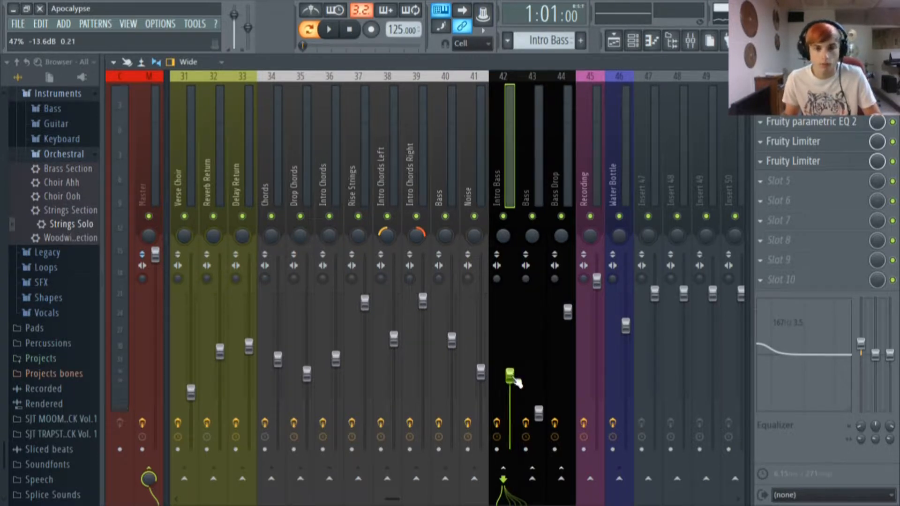
pyautogui.press('c')
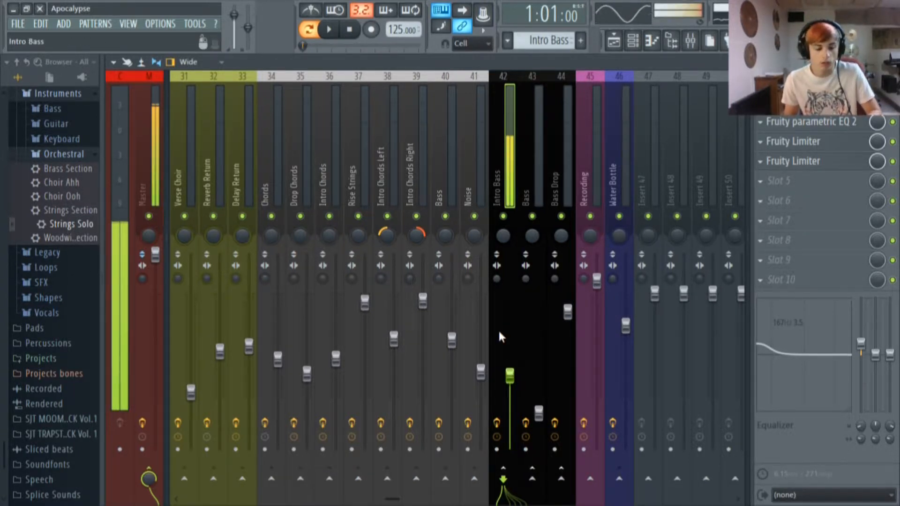
pyautogui.moveTo(510, 375)
pyautogui.mouseDown()
pyautogui.moveTo(510, 349)
pyautogui.moveTo(510, 363)
pyautogui.mouseUp()
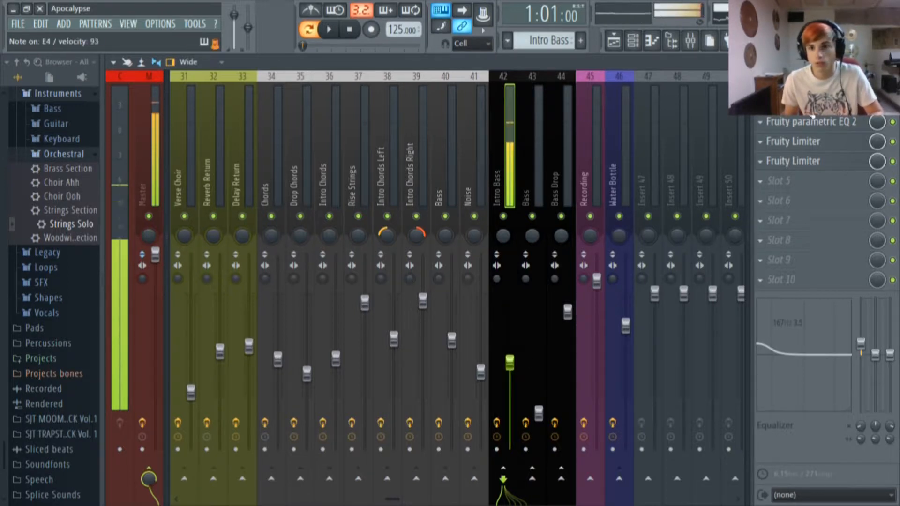
# Open Vocodex from the Intro Bass track's effects and reposition its window so the whole plugin can be examined.
pyautogui.click(808, 103)
pyautogui.moveTo(461, 228); pyautogui.dragTo(444, 148)
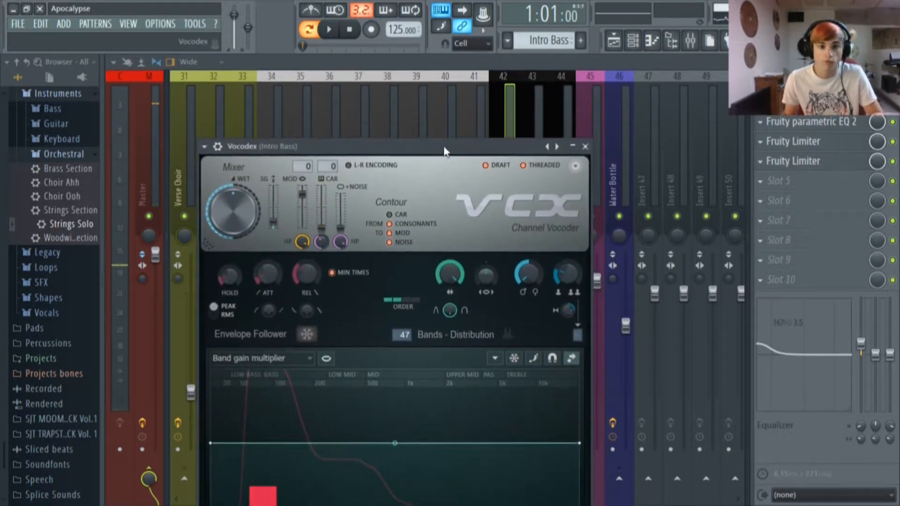
pyautogui.click(809, 102)
pyautogui.click(808, 103)
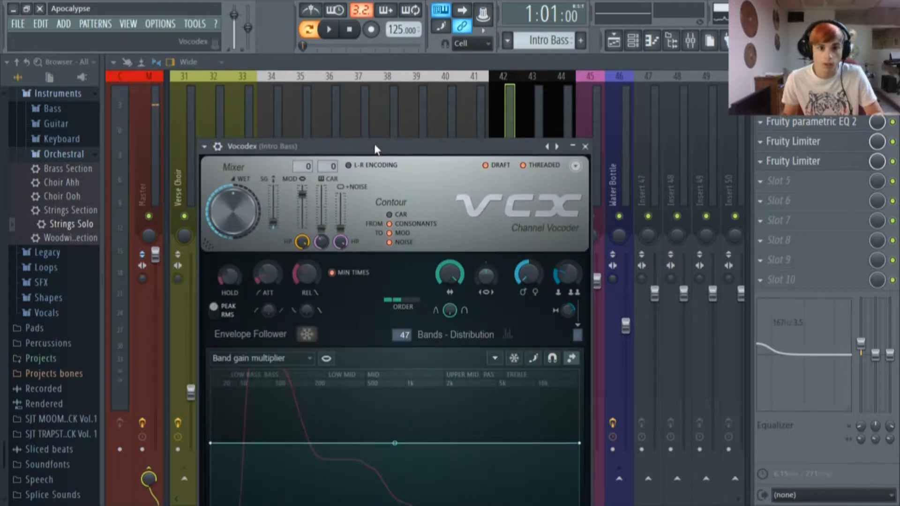
pyautogui.click(809, 104)
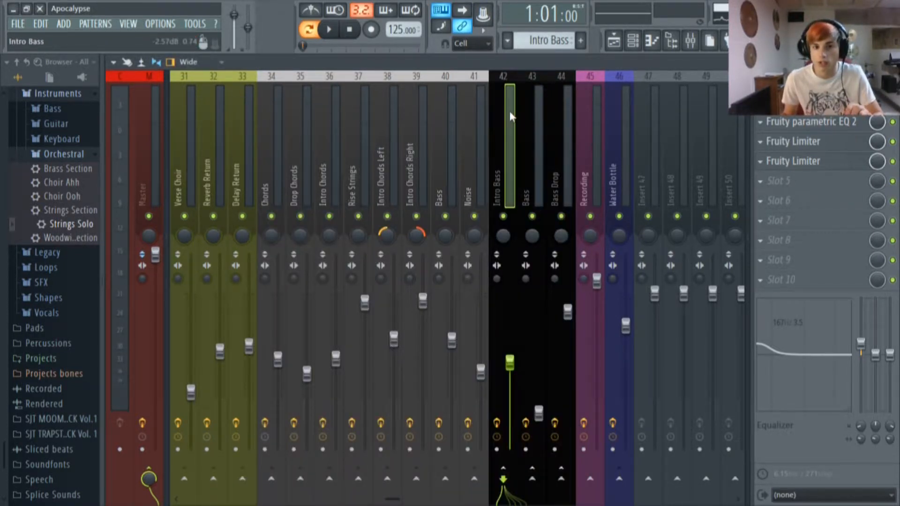
pyautogui.click(808, 103)
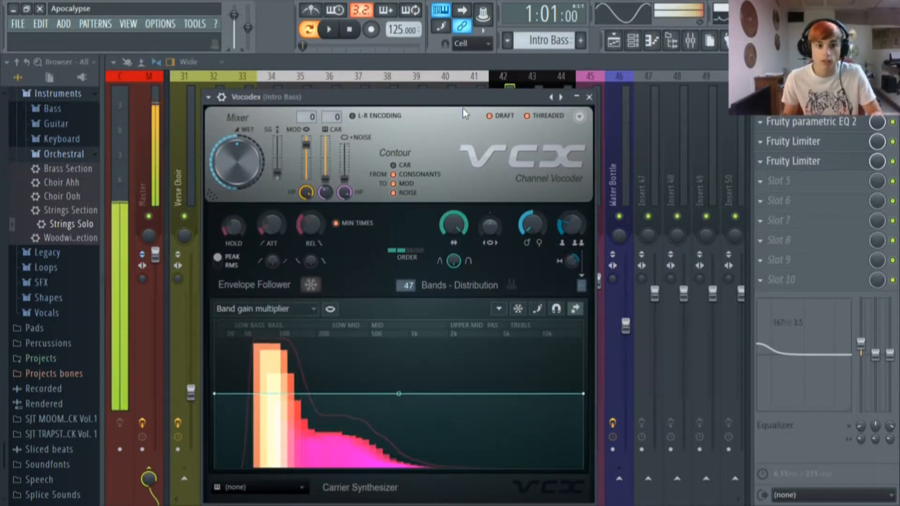
pyautogui.moveTo(454, 99); pyautogui.dragTo(464, 82)
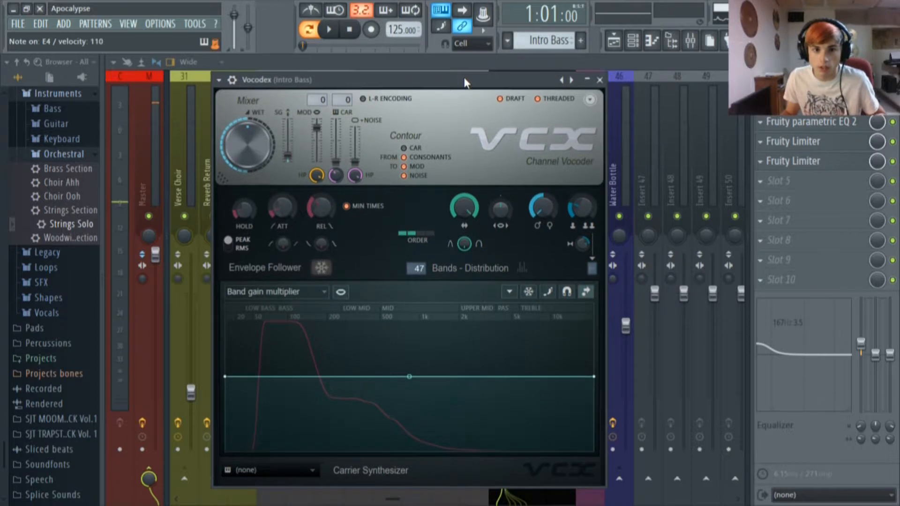
# Try out different band width and modulator pitch shift settings in Vocodex while auditioning the bass.
pyautogui.moveTo(465, 208); pyautogui.dragTo(464, 208)
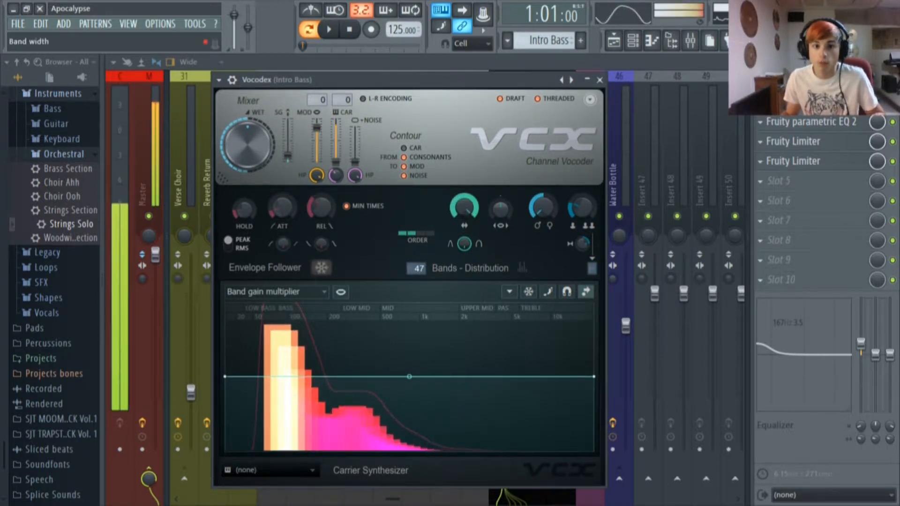
pyautogui.rightClick(465, 206)
pyautogui.click(479, 214)
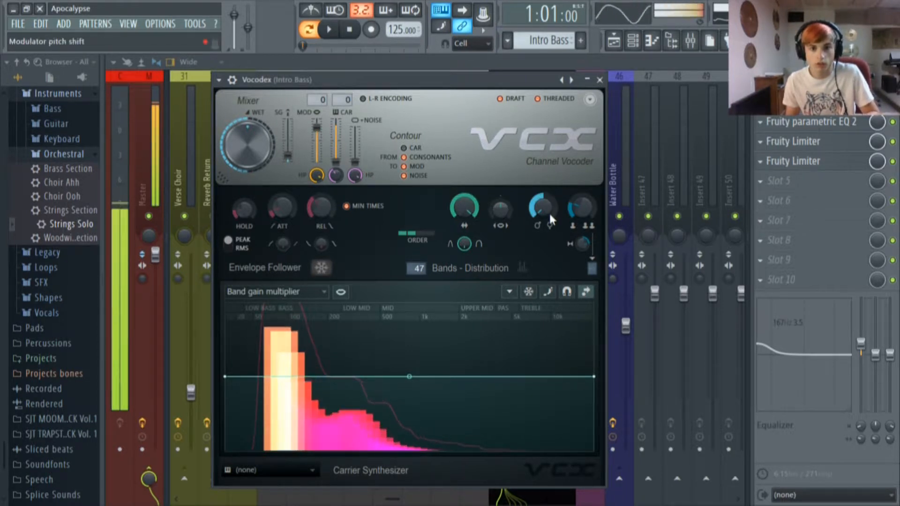
pyautogui.moveTo(549, 212); pyautogui.dragTo(549, 162)
pyautogui.moveTo(545, 217); pyautogui.dragTo(532, 273)
pyautogui.moveTo(505, 216)
pyautogui.mouseDown()
pyautogui.moveTo(508, 205)
pyautogui.moveTo(505, 228)
pyautogui.mouseUp()
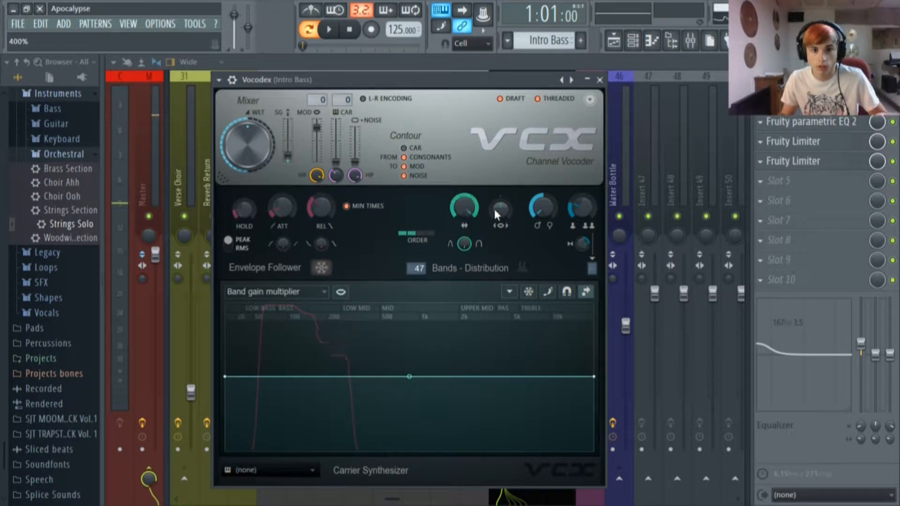
pyautogui.moveTo(543, 210); pyautogui.dragTo(542, 218)
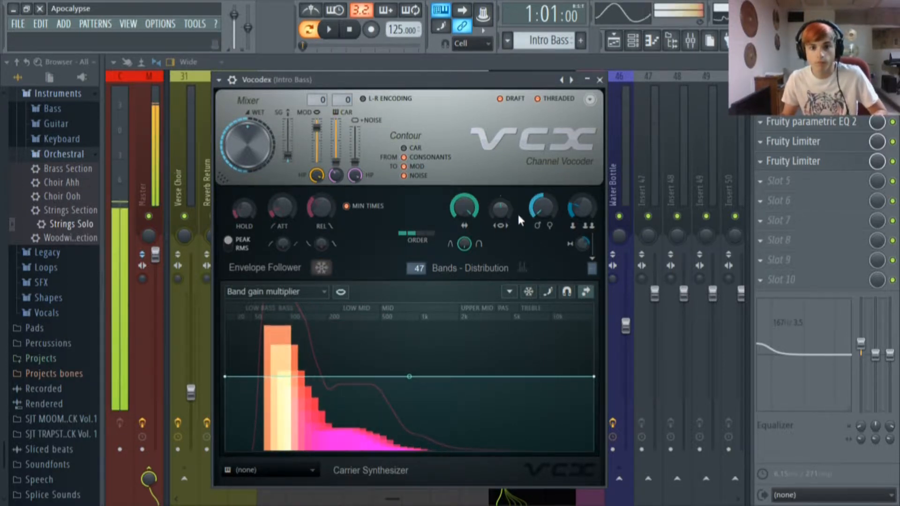
# Close Vocodex and inspect Fruity parametric EQ 2 and both Fruity Limiters on the Intro Bass track.
pyautogui.click(826, 104)
pyautogui.click(829, 126)
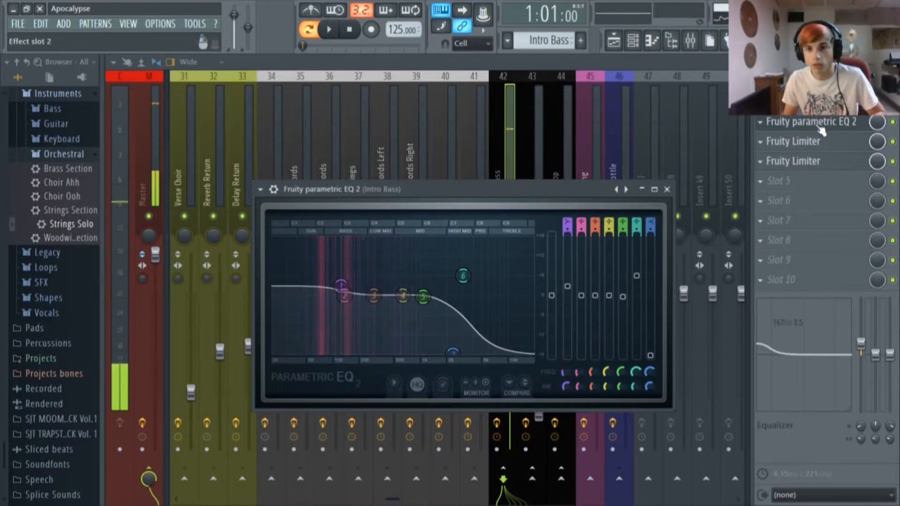
pyautogui.click(796, 122)
pyautogui.click(823, 143)
pyautogui.click(823, 144)
pyautogui.click(817, 163)
pyautogui.click(817, 162)
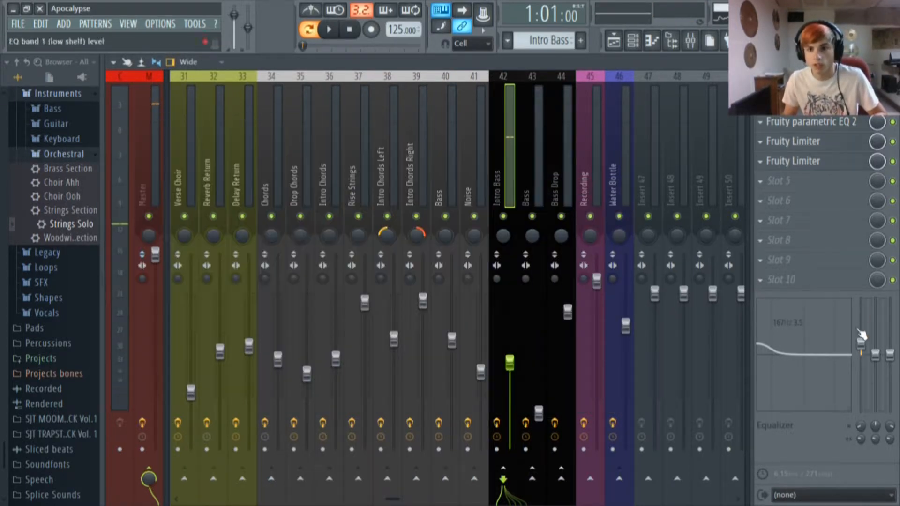
# Play the Intro Bass pattern and open the BASS Plug #2 channel's Slayer instrument from the channel rack.
pyautogui.click(632, 42)
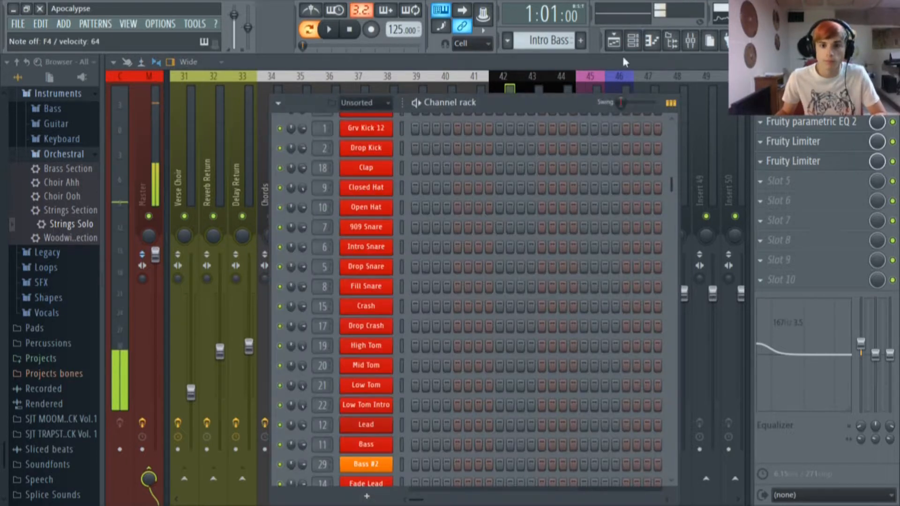
pyautogui.click(327, 31)
pyautogui.click(366, 345)
pyautogui.moveTo(473, 124); pyautogui.dragTo(451, 127)
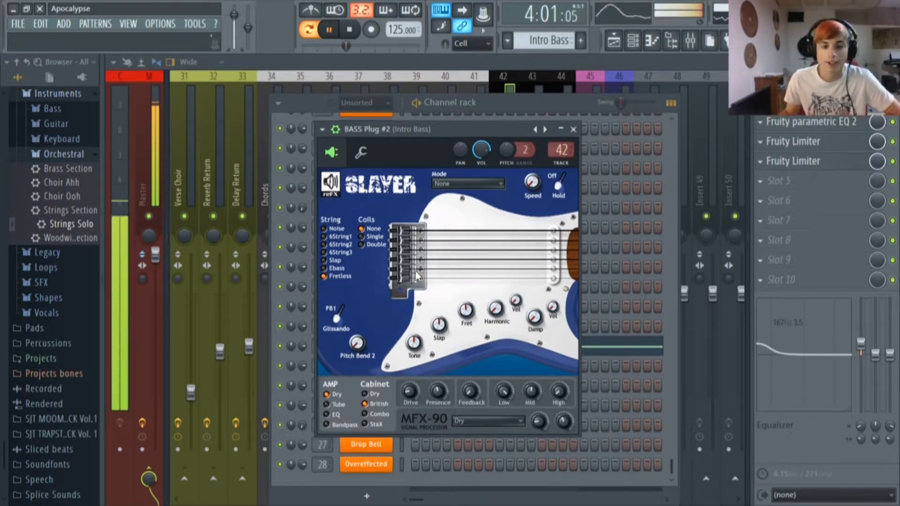
pyautogui.moveTo(452, 132); pyautogui.dragTo(424, 126)
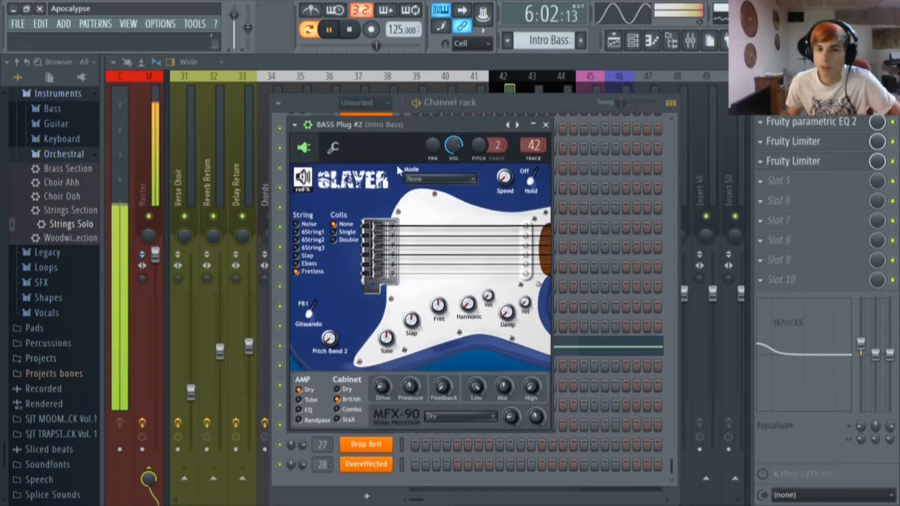
# View Slayer's list of presets, close it without choosing one and move the plugin window.
pyautogui.click(302, 130)
pyautogui.moveTo(323, 163)
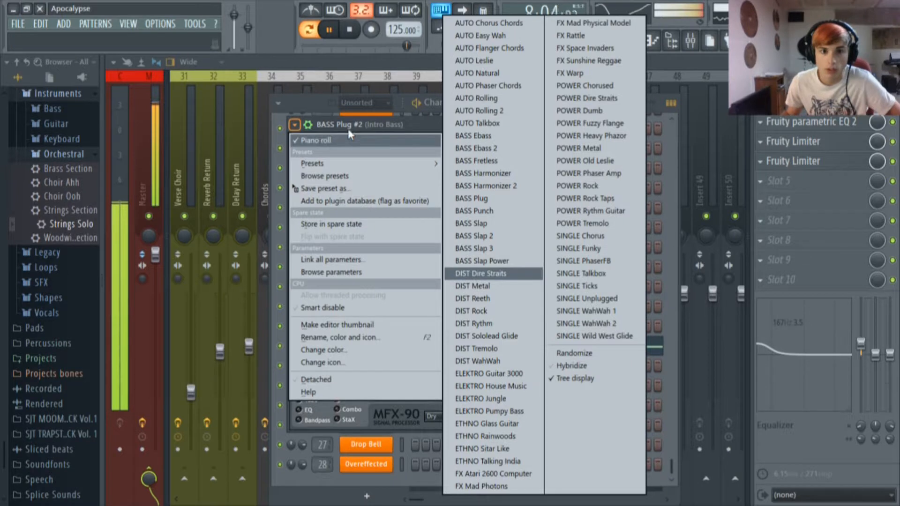
pyautogui.click(376, 125)
pyautogui.moveTo(376, 127); pyautogui.dragTo(384, 107)
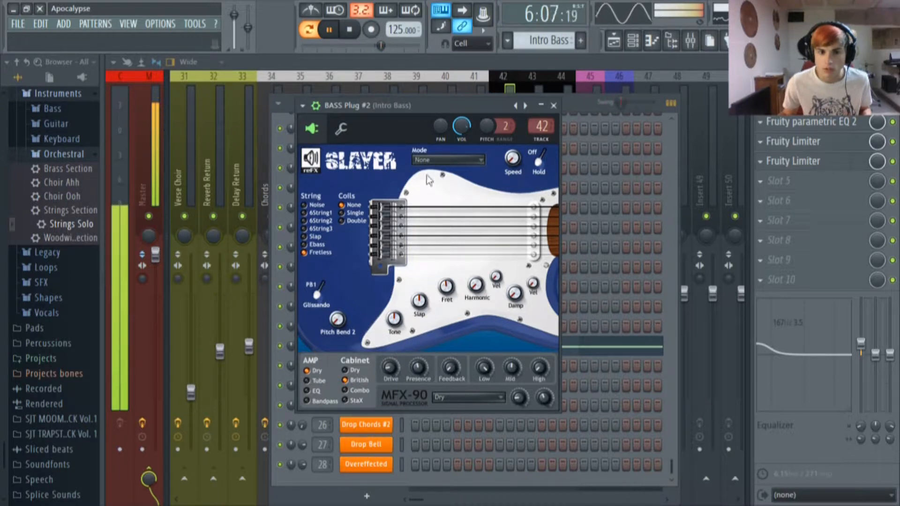
# Bring up the mixer, reopen the BASS Plug #2 channel's Slayer instrument from the channel rack and stop the playing pattern.
pyautogui.moveTo(451, 109); pyautogui.dragTo(385, 136)
pyautogui.click(532, 64)
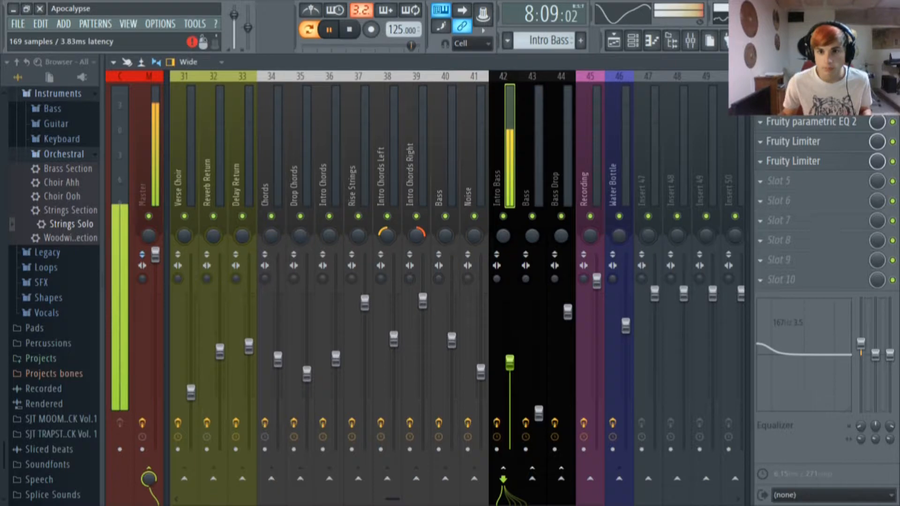
pyautogui.click(633, 40)
pyautogui.click(365, 346)
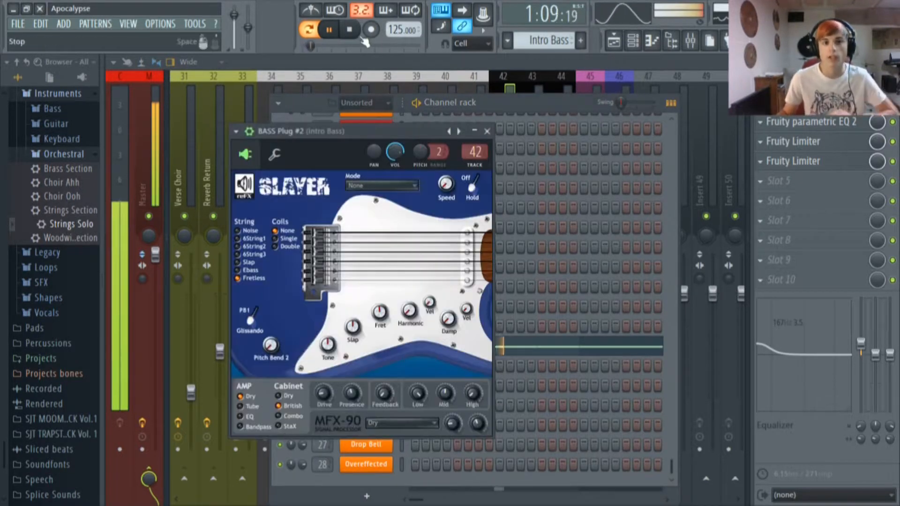
pyautogui.press('space')
# Bypass Fruity parametric EQ 2 and both Fruity Limiters on the Intro Bass track and play the Intro Bass pattern.
pyautogui.click(893, 123)
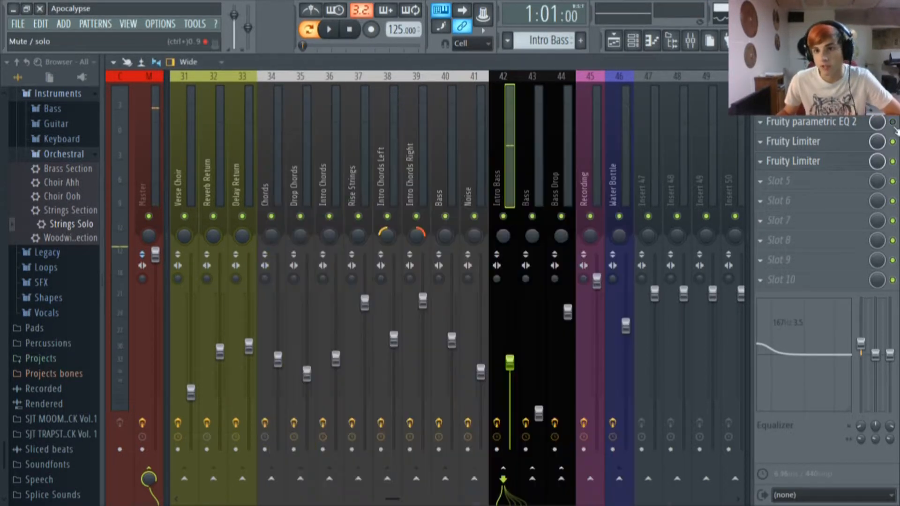
pyautogui.click(652, 41)
pyautogui.click(633, 41)
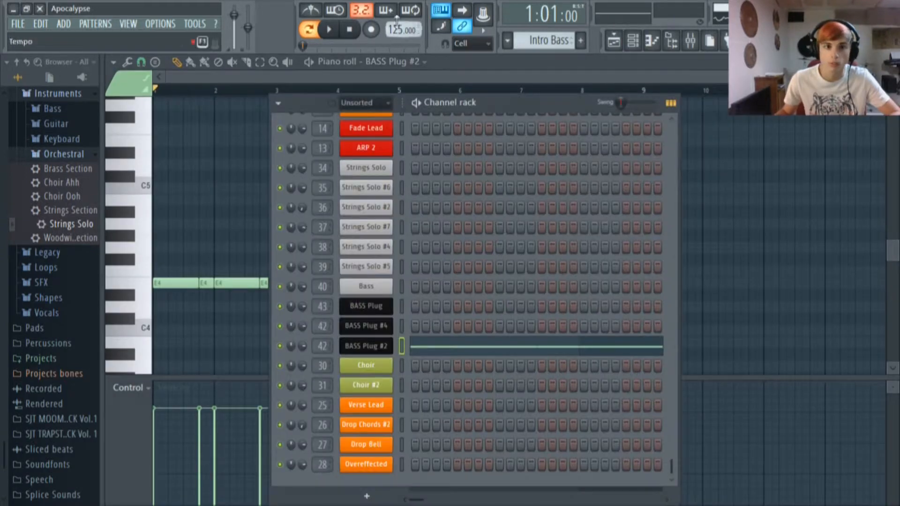
pyautogui.press('space')
pyautogui.click(366, 349)
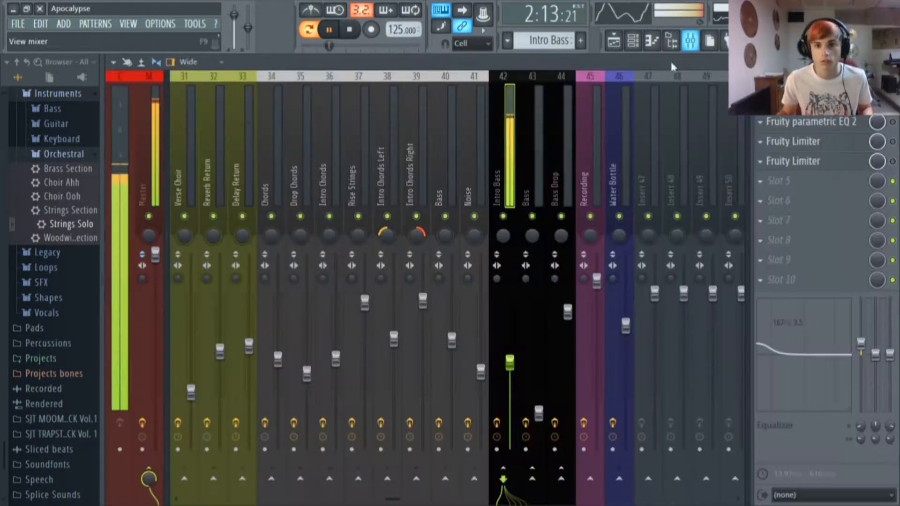
pyautogui.click(689, 41)
# Lower the Intro Bass mixer track's volume fader while the pattern plays.
pyautogui.click(633, 40)
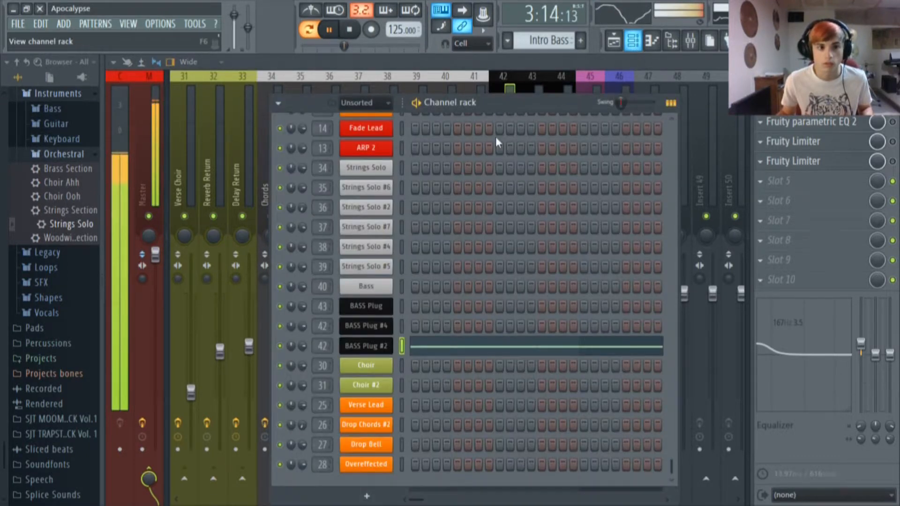
pyautogui.click(633, 40)
pyautogui.moveTo(514, 369); pyautogui.dragTo(515, 397)
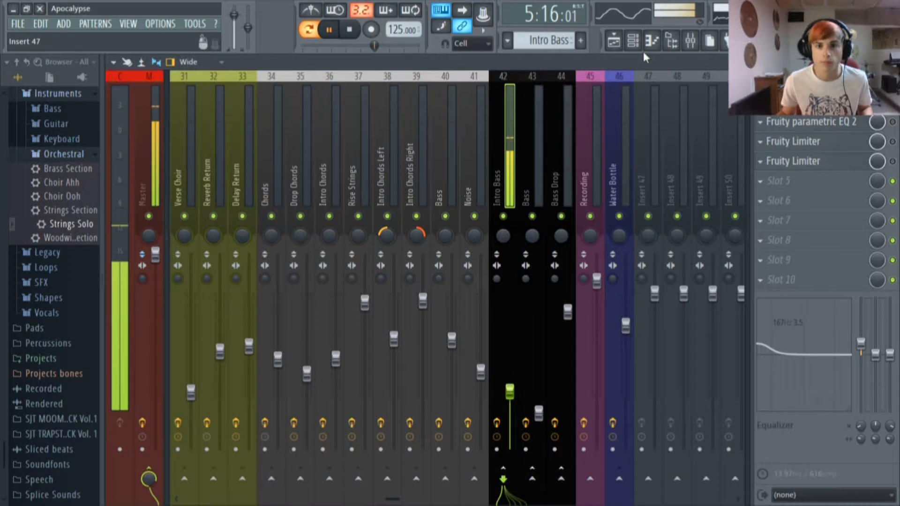
# Reopen BASS Plug #2's Slayer, listen to the unprocessed bass, stop playback and reposition the plugin window.
pyautogui.click(632, 41)
pyautogui.click(361, 348)
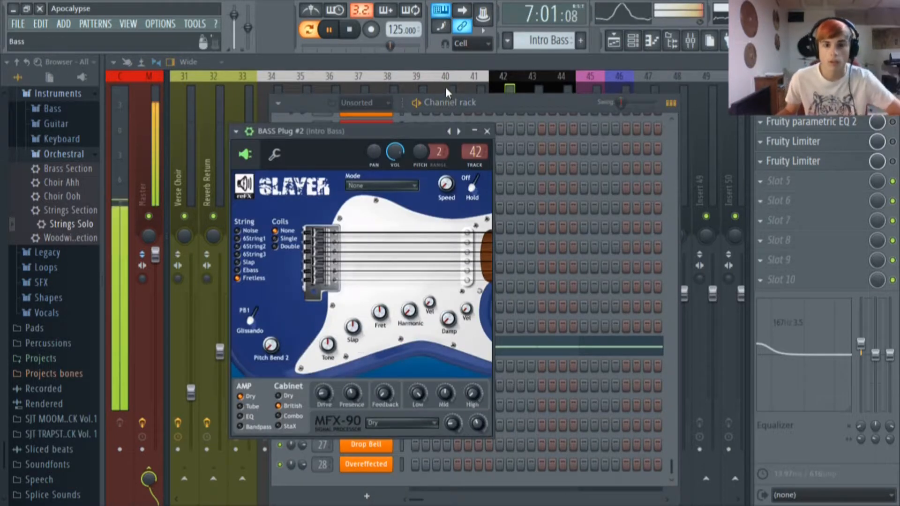
pyautogui.click(353, 30)
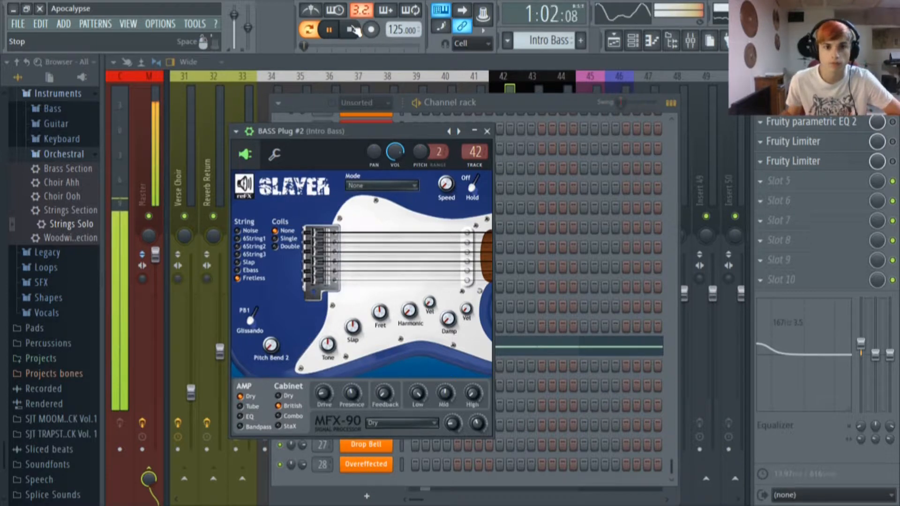
pyautogui.moveTo(378, 124); pyautogui.dragTo(384, 121)
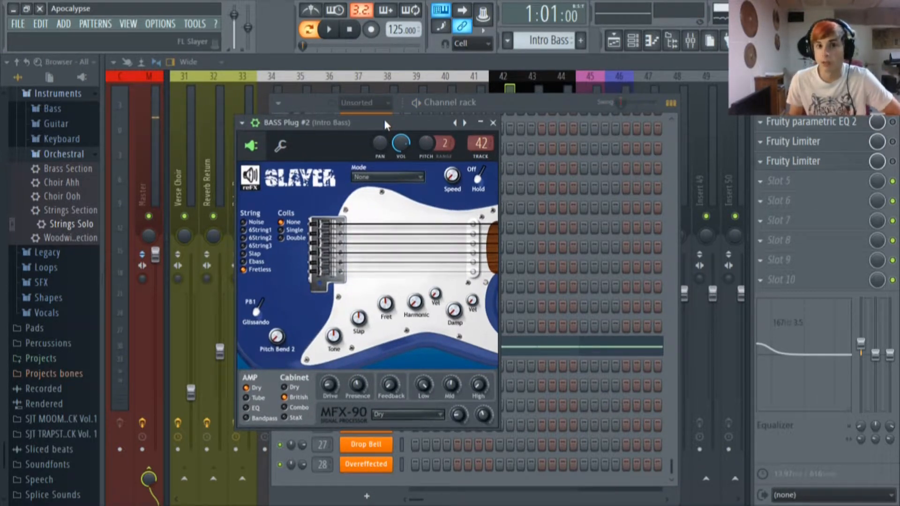
pyautogui.moveTo(392, 123); pyautogui.dragTo(358, 116)
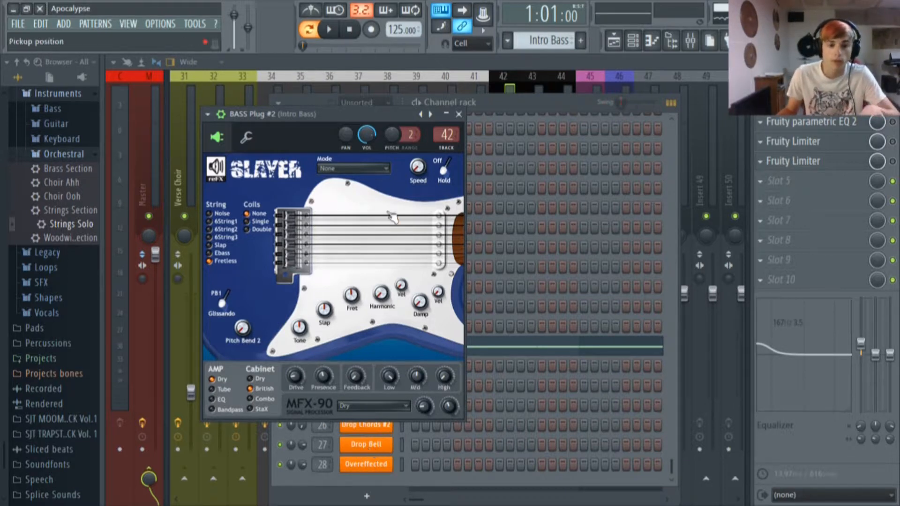
pyautogui.moveTo(366, 111); pyautogui.dragTo(379, 105)
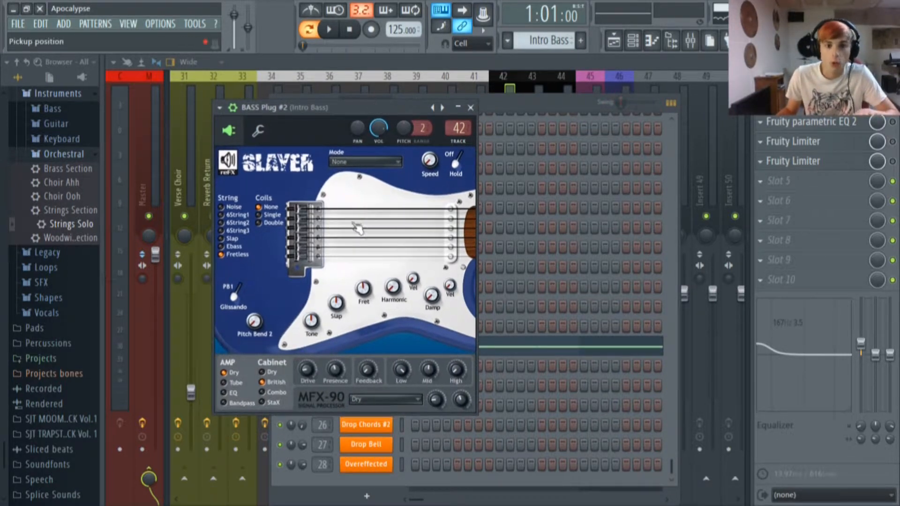
# Turn Fruity parametric EQ 2 back on for the Intro Bass track, inspect its curve and close it.
pyautogui.click(842, 122)
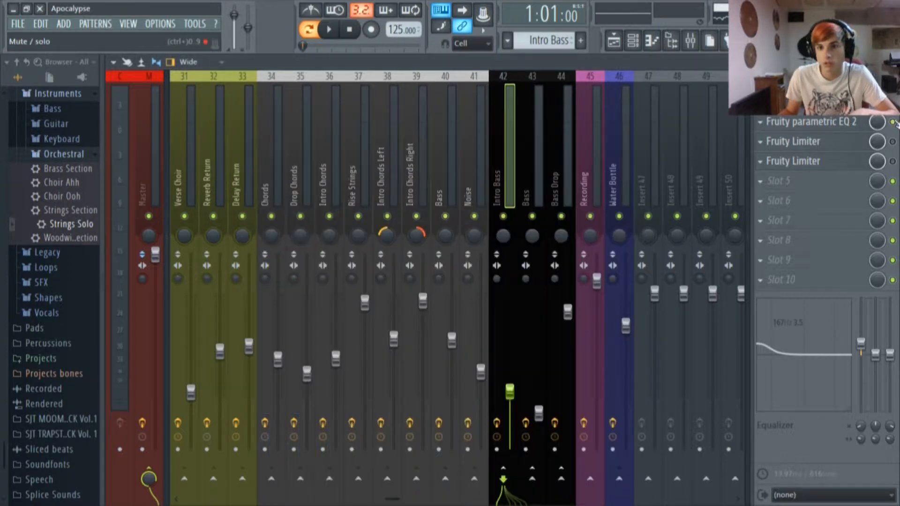
pyautogui.click(840, 124)
pyautogui.click(840, 124)
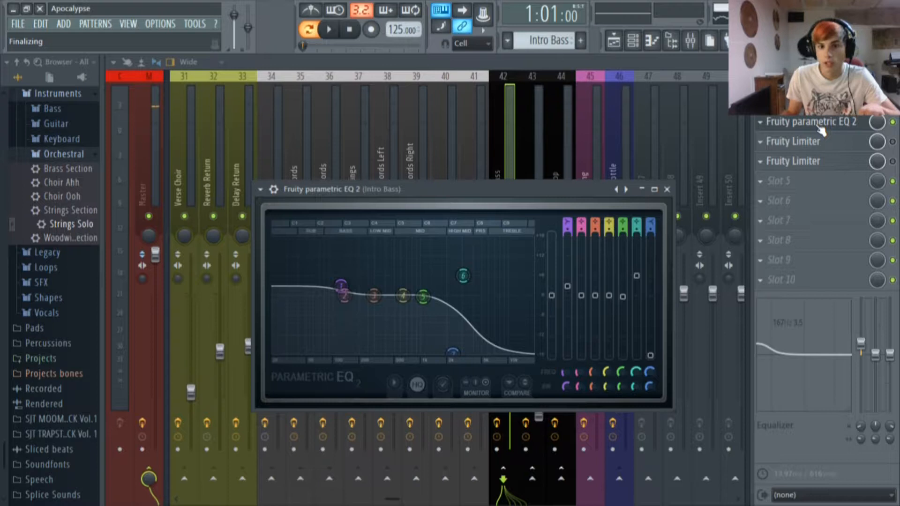
pyautogui.click(819, 126)
# Reopen Slayer, turn both Fruity Limiters back on for the Intro Bass track and audition a bass note.
pyautogui.click(633, 41)
pyautogui.click(376, 345)
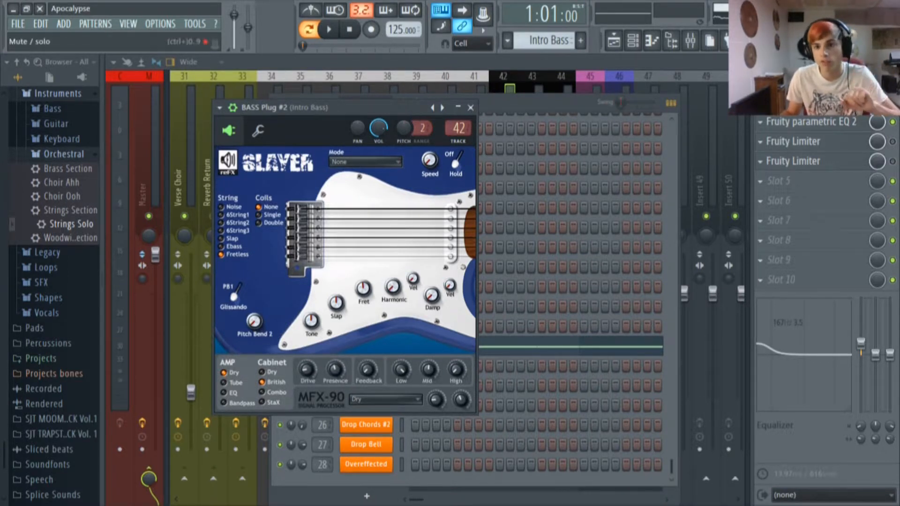
pyautogui.press('F9')
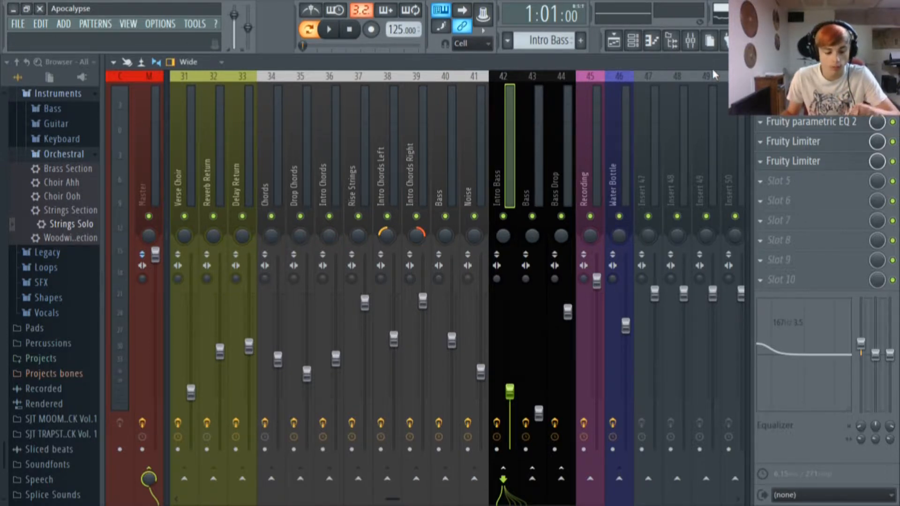
pyautogui.press('c')
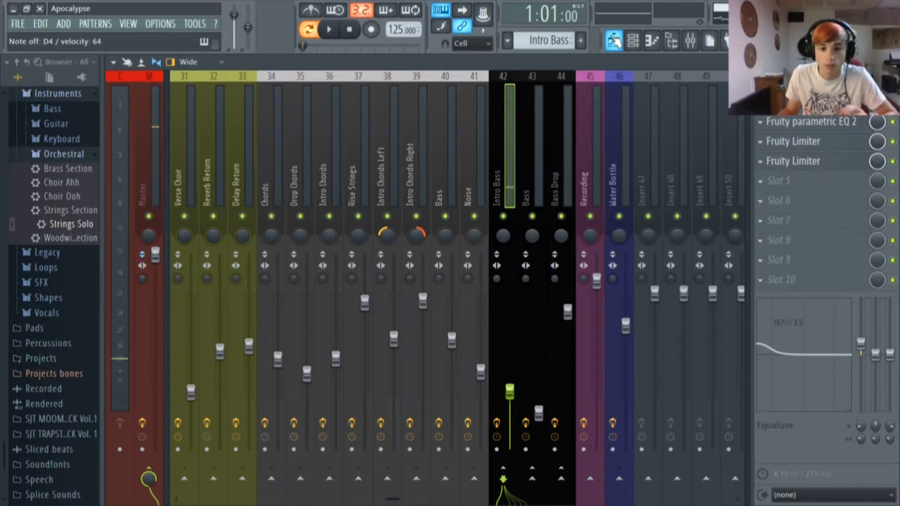
# Open the playlist, place the playback position at the Verse marker on bar 9 and look through the arrangement's tracks.
pyautogui.click(614, 41)
pyautogui.click(333, 91)
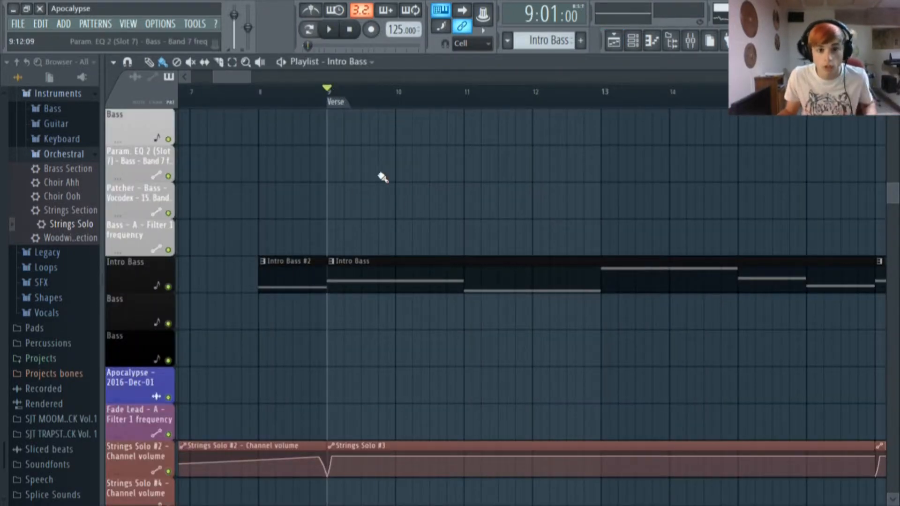
pyautogui.scroll(-5, 425, 237)
pyautogui.scroll(10, 425, 277)
pyautogui.scroll(2, 395, 201)
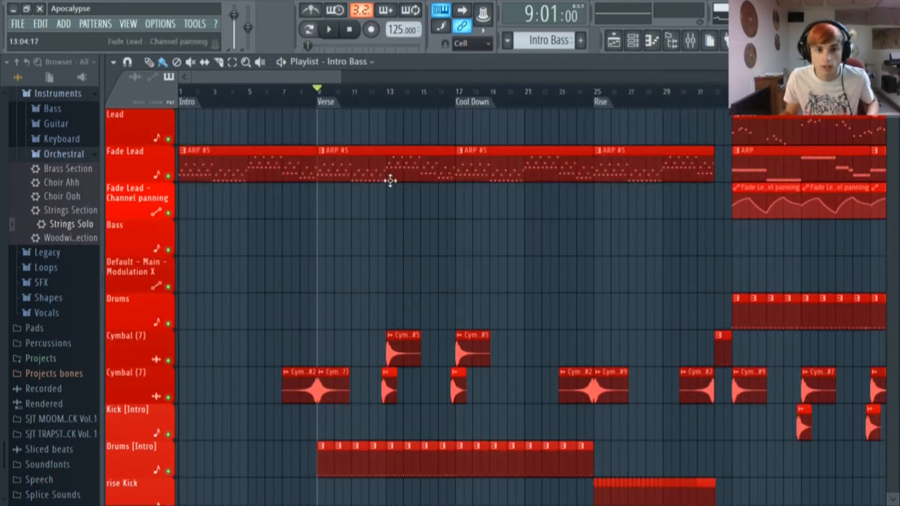
pyautogui.scroll(-12, 388, 174)
pyautogui.scroll(-5, 398, 197)
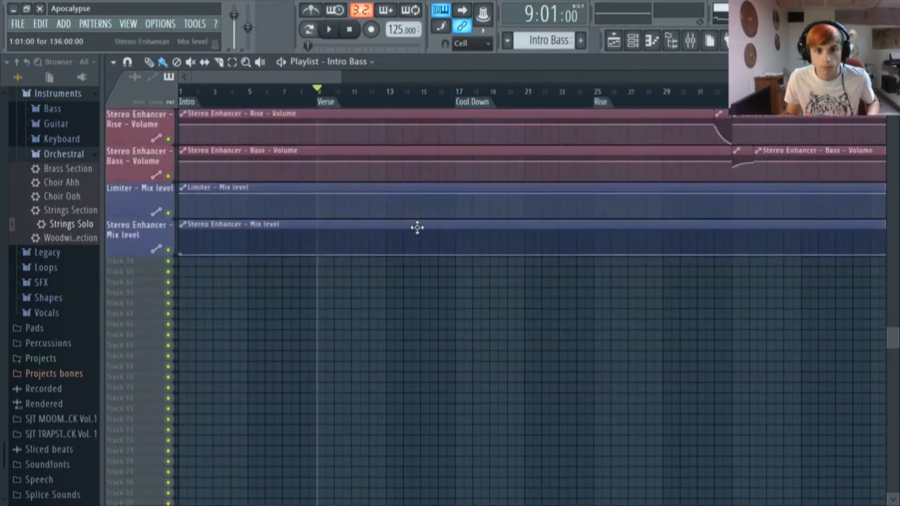
pyautogui.scroll(15, 422, 227)
pyautogui.scroll(3, 482, 171)
# Set the playback position to the Cool Down marker on bar 17, play the section briefly and stop.
pyautogui.hscroll(4, 290, 103)
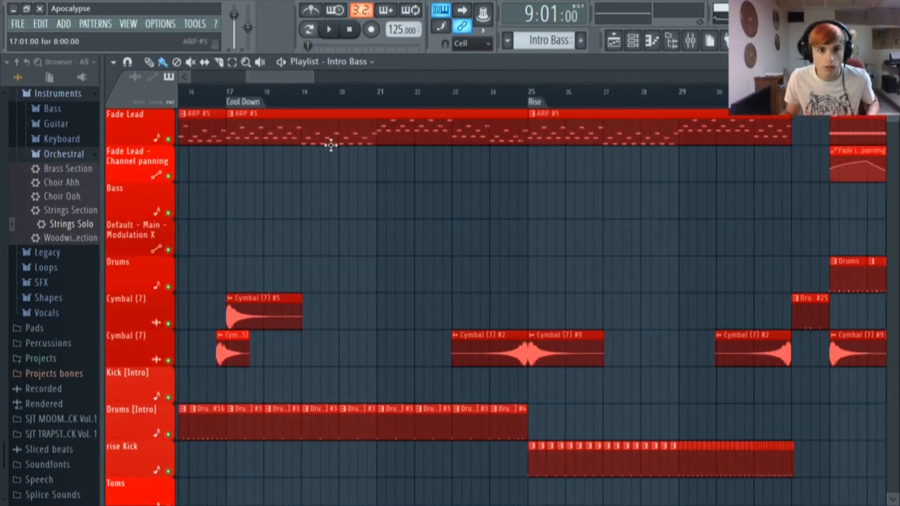
pyautogui.scroll(-10, 324, 150)
pyautogui.scroll(1, 328, 180)
pyautogui.scroll(-2, 272, 106)
pyautogui.click(265, 92)
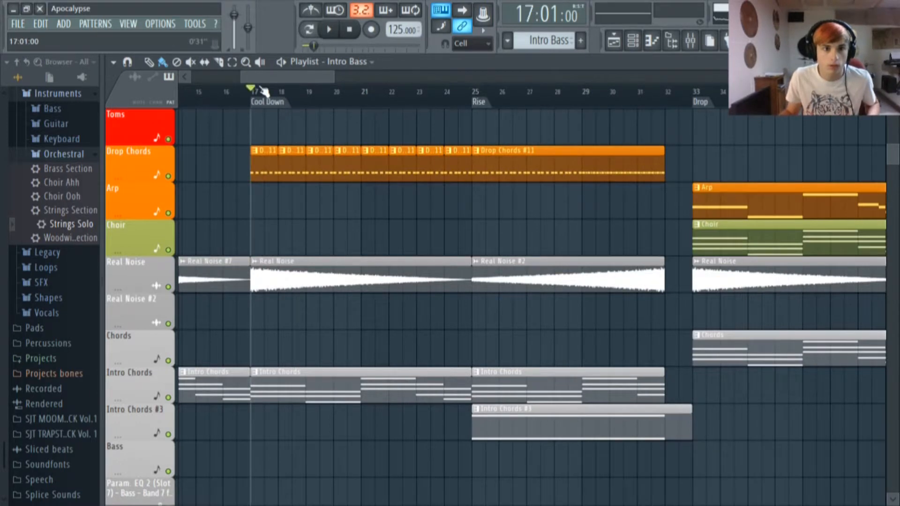
pyautogui.click(334, 36)
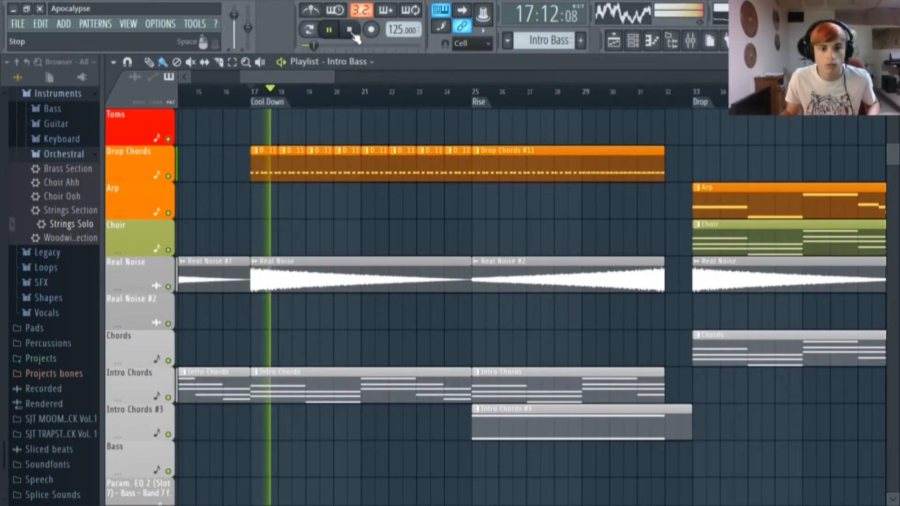
pyautogui.click(349, 30)
# Look over the Cool Down section's clips and set the playback position to the Rise marker on bar 25.
pyautogui.scroll(-5, 333, 237)
pyautogui.scroll(-5, 333, 237)
pyautogui.scroll(18, 333, 237)
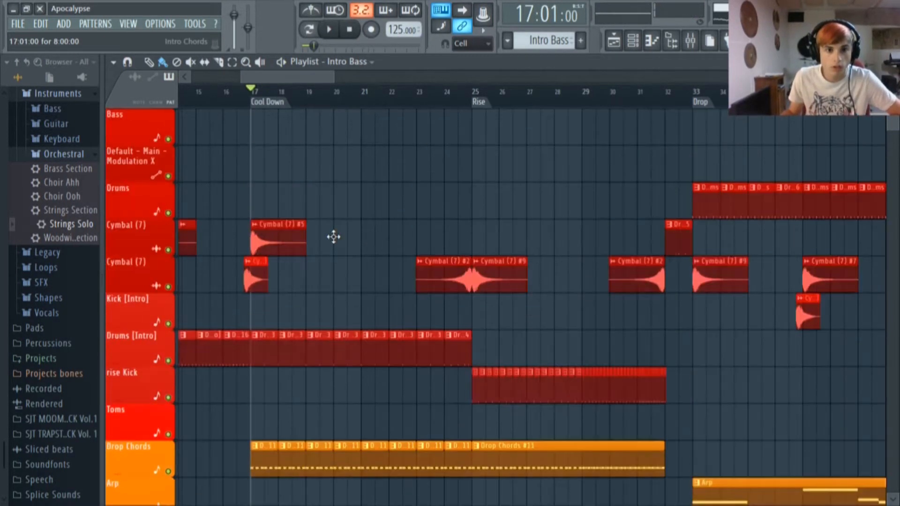
pyautogui.scroll(-9, 333, 236)
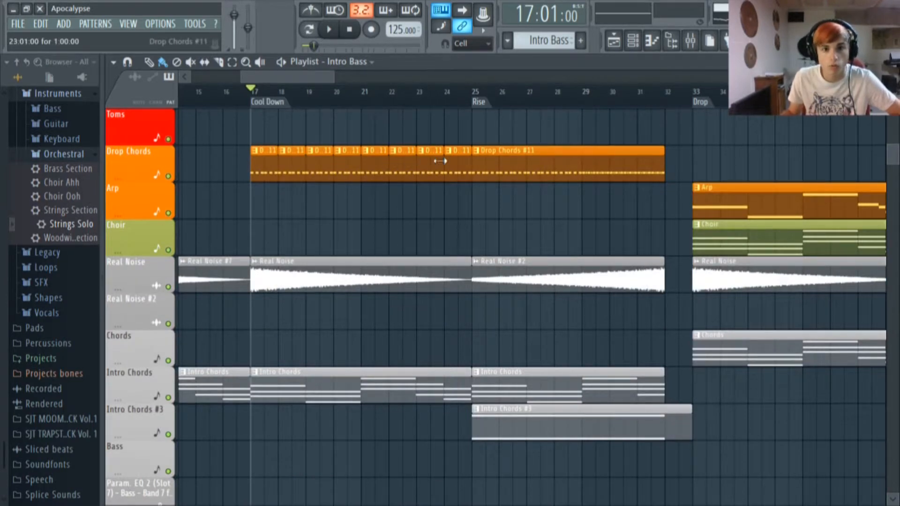
pyautogui.moveTo(288, 76); pyautogui.dragTo(332, 79)
pyautogui.click(403, 94)
pyautogui.scroll(11, 389, 184)
pyautogui.scroll(-11, 385, 220)
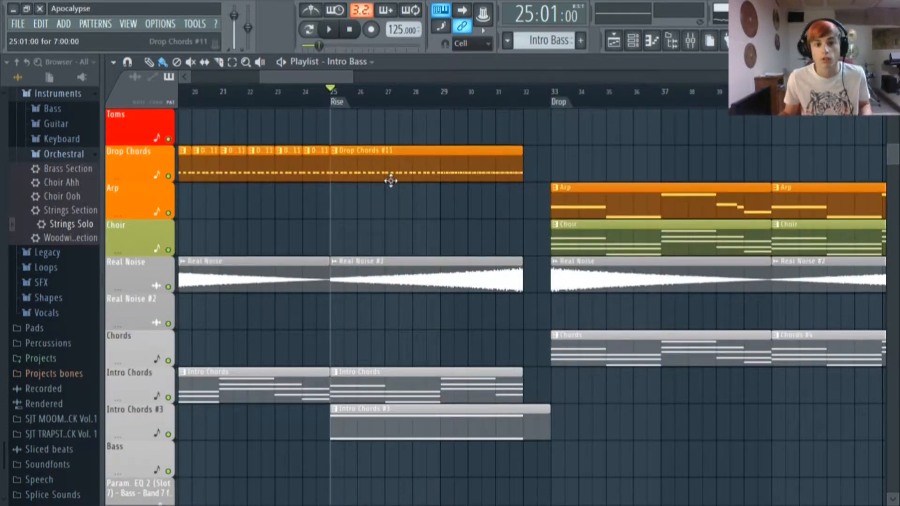
# Open the Drop Chords #11 clip's notes in the piano roll and the Drop Chords #2 channel's synth.
pyautogui.doubleClick(388, 166)
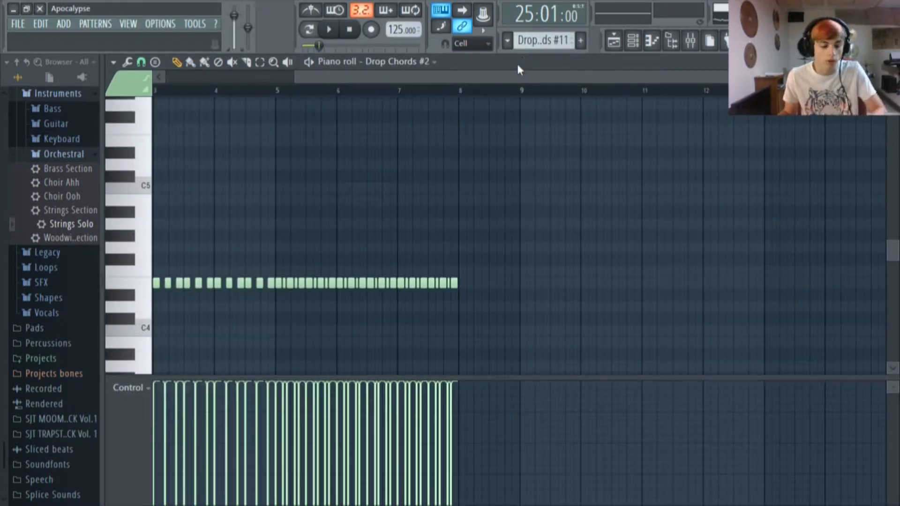
pyautogui.click(632, 41)
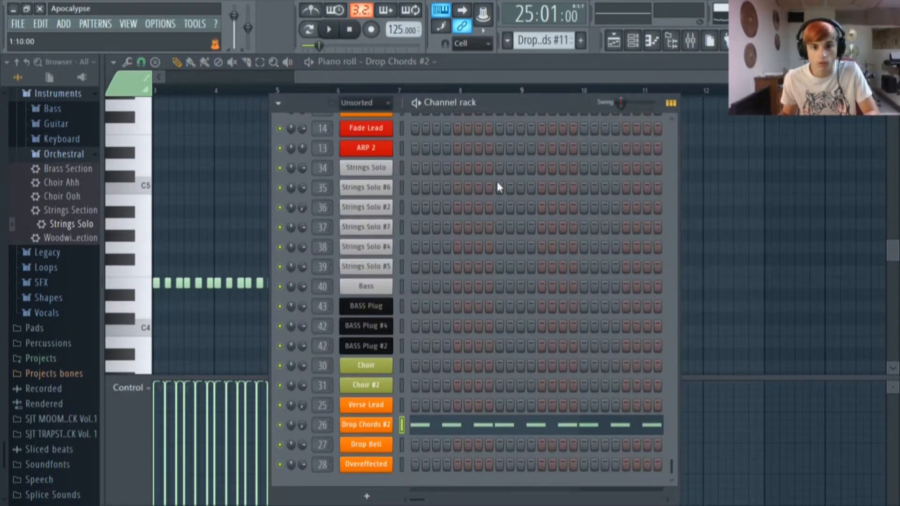
pyautogui.click(366, 425)
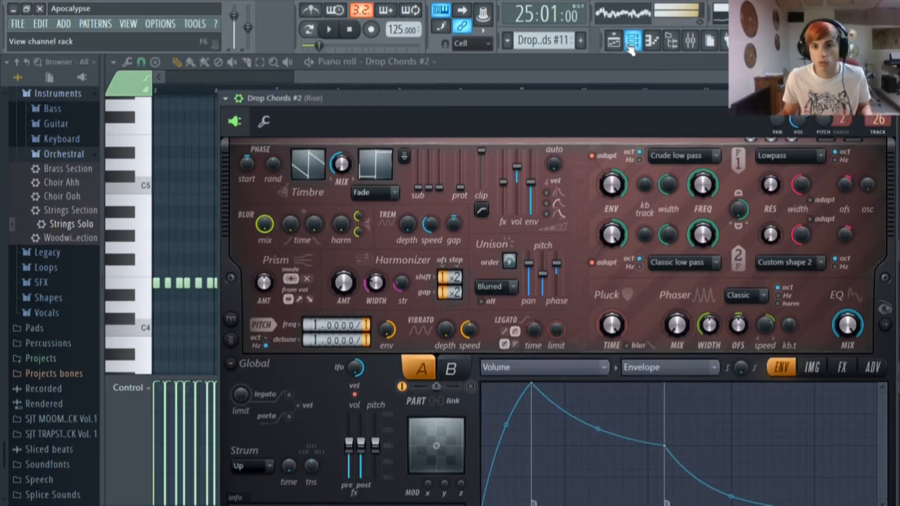
# Return to the playlist and survey the arrangement from the Intro through the Drop.
pyautogui.click(614, 43)
pyautogui.scroll(1, 591, 171)
pyautogui.scroll(-1, 579, 216)
pyautogui.scroll(2, 578, 220)
pyautogui.scroll(1, 578, 220)
pyautogui.moveTo(342, 80); pyautogui.dragTo(327, 79)
pyautogui.scroll(-5, 504, 223)
pyautogui.scroll(4, 491, 242)
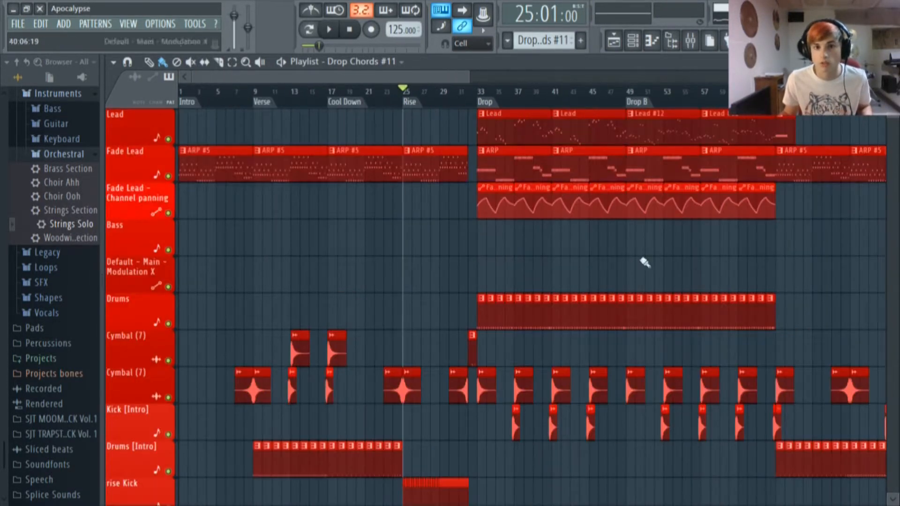
# Examine the Rise section's rise Kick, Drop Chords, Real Noise, Intro Chords and cymbal clips from bar 25.
pyautogui.scroll(-4, 470, 195)
pyautogui.scroll(-3, 417, 200)
pyautogui.scroll(4, 418, 201)
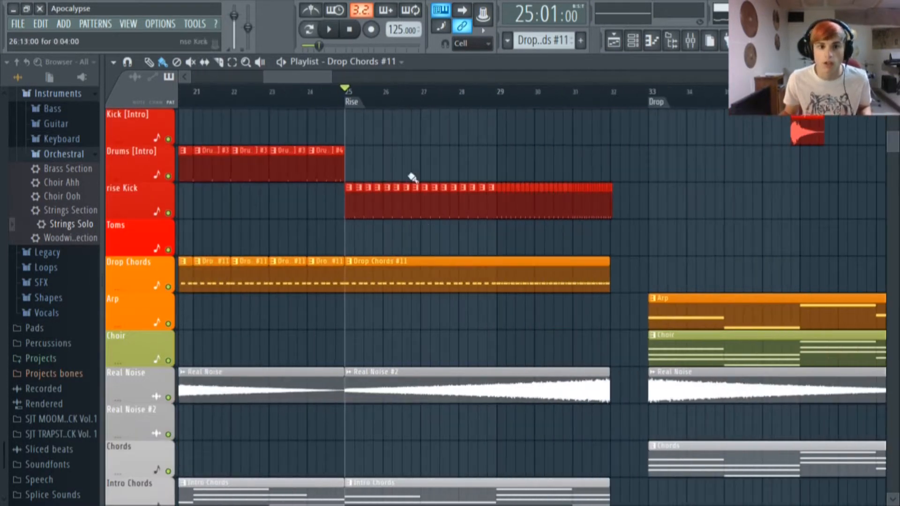
pyautogui.hscroll(-2, 367, 121)
pyautogui.scroll(-4, 467, 194)
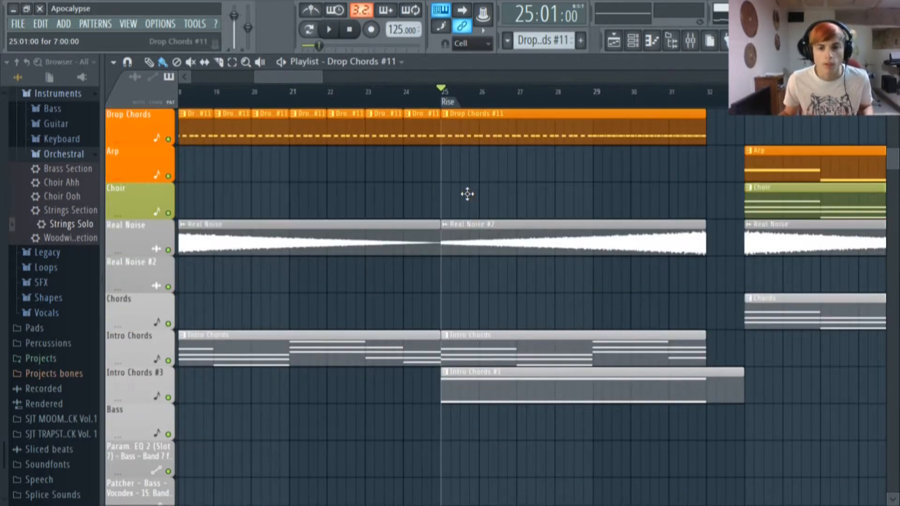
pyautogui.scroll(8, 468, 194)
pyautogui.scroll(-3, 441, 183)
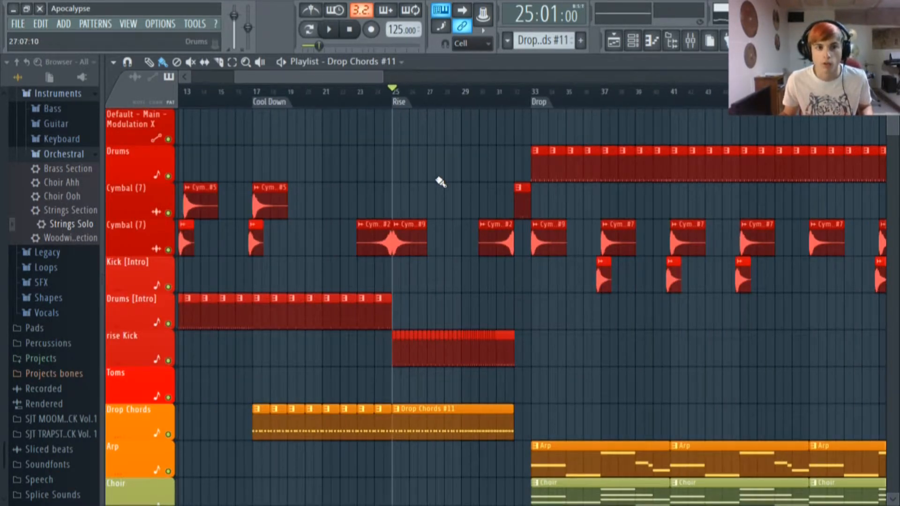
pyautogui.scroll(-3, 441, 183)
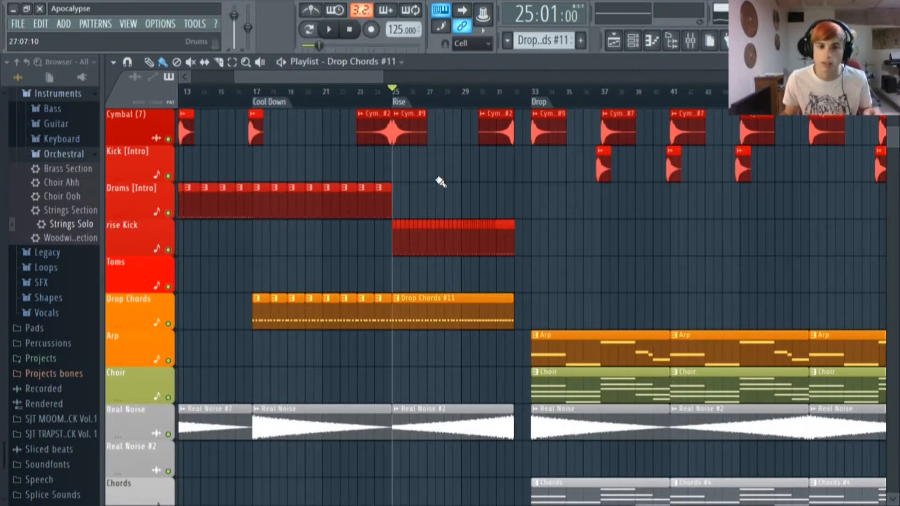
pyautogui.scroll(3, 413, 277)
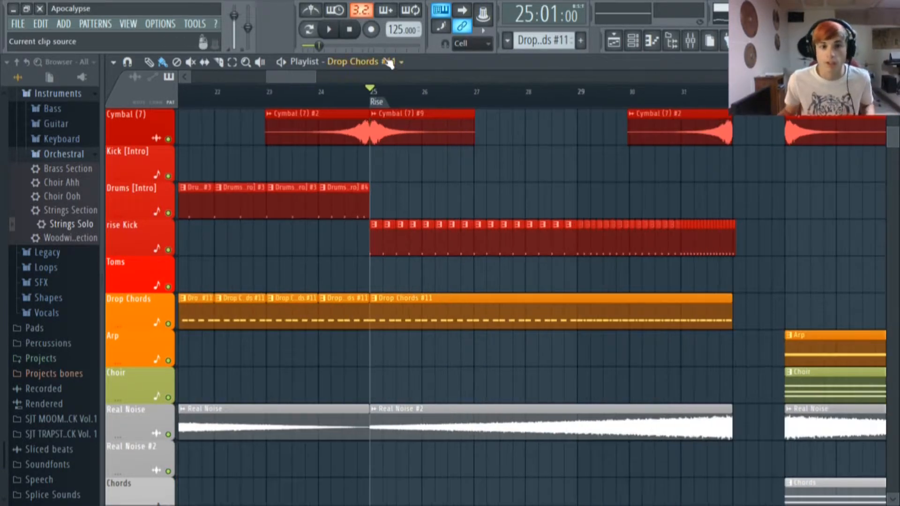
# Look over the Drop Chords clips around the Rise, view the Drop Chords #2 notes and return to the playlist.
pyautogui.moveTo(305, 80); pyautogui.dragTo(301, 79)
pyautogui.scroll(-3, 356, 329)
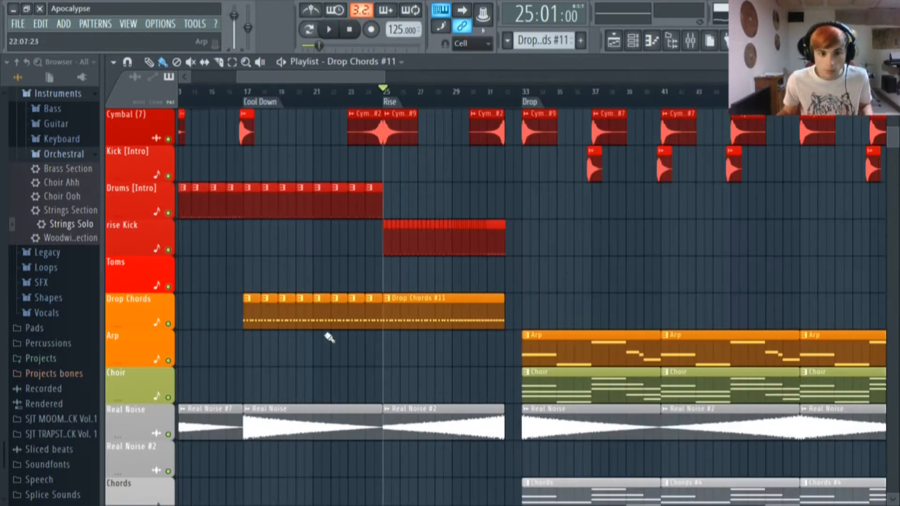
pyautogui.scroll(3, 253, 338)
pyautogui.doubleClick(244, 311)
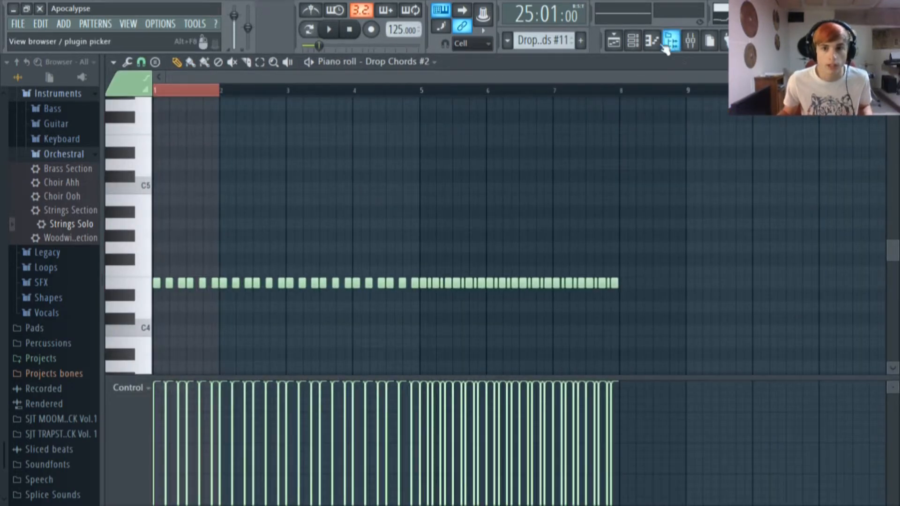
pyautogui.click(613, 40)
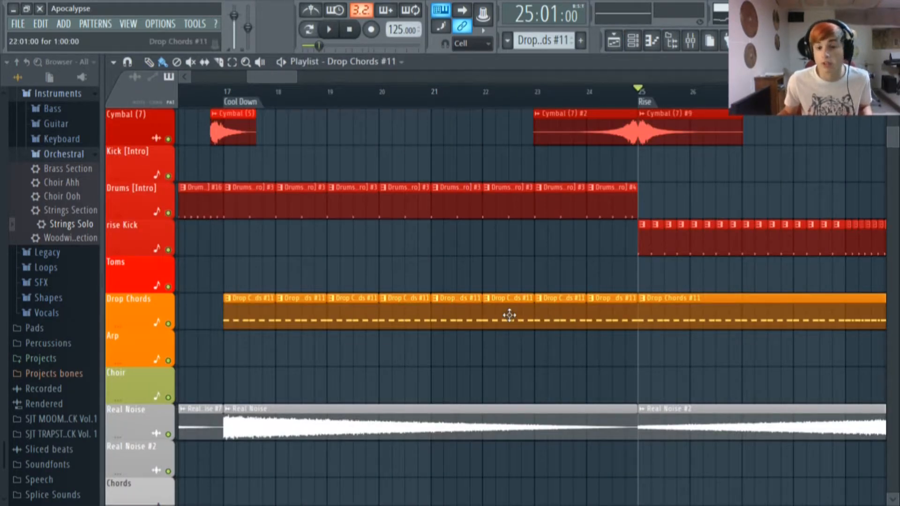
pyautogui.keyDown('ctrl'); pyautogui.click(168, 323); pyautogui.keyUp('ctrl')
pyautogui.scroll(-3, 239, 256)
pyautogui.scroll(-3, 239, 256)
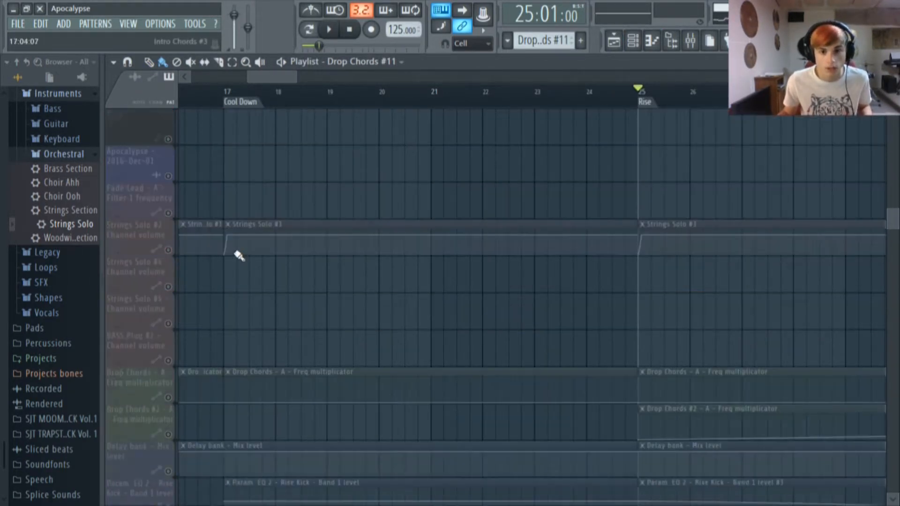
pyautogui.scroll(6, 205, 207)
pyautogui.rightClick(164, 321)
pyautogui.press('Escape')
pyautogui.rightClick(169, 323)
pyautogui.rightClick(170, 324)
pyautogui.scroll(-3, 181, 296)
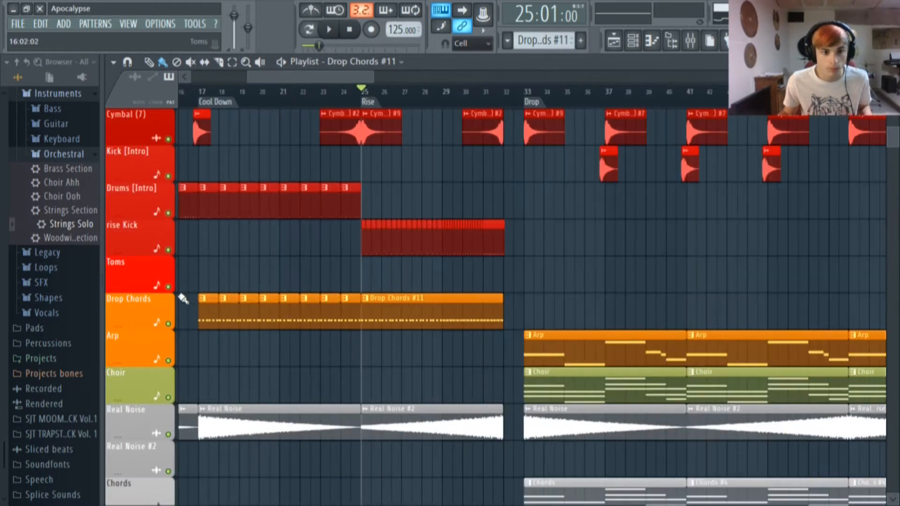
# Mute the Real Noise, Intro Chords, Intro Bass and Drums [Intro] tracks in the playlist.
pyautogui.click(168, 435)
pyautogui.scroll(-5, 217, 296)
pyautogui.click(168, 250)
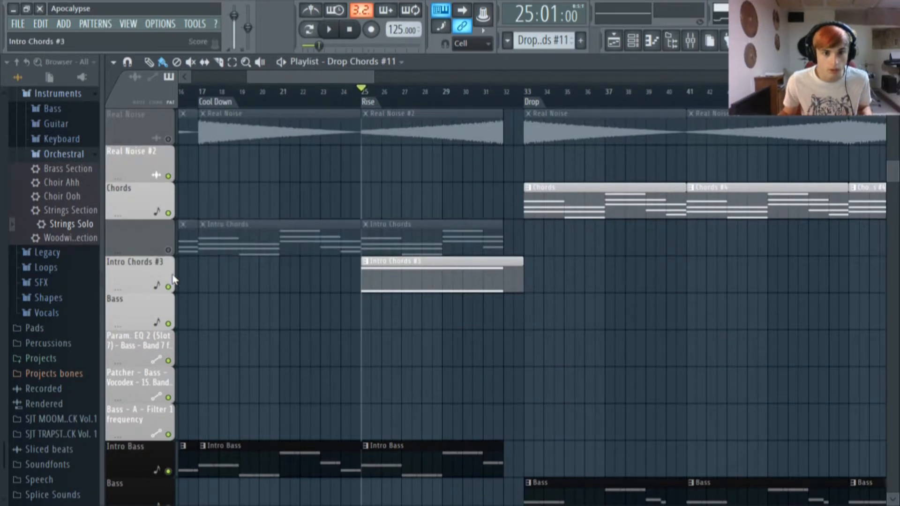
pyautogui.click(167, 287)
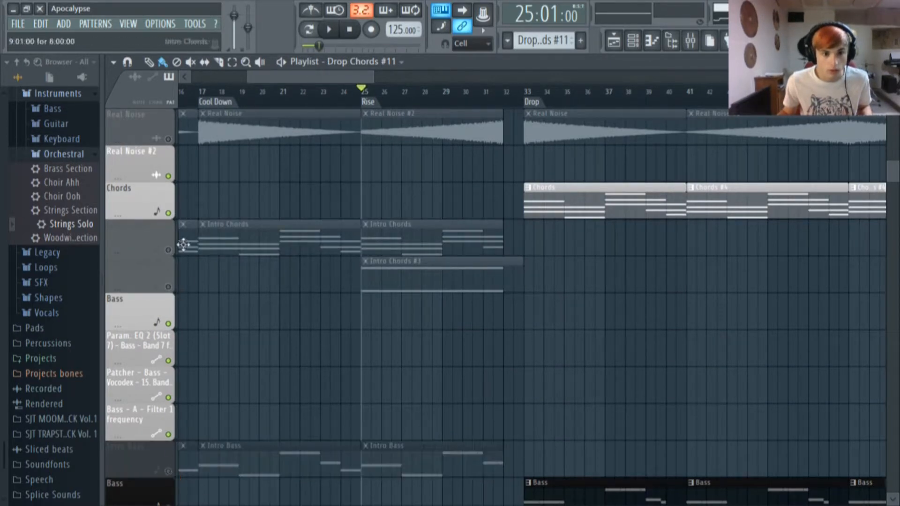
pyautogui.scroll(5, 227, 214)
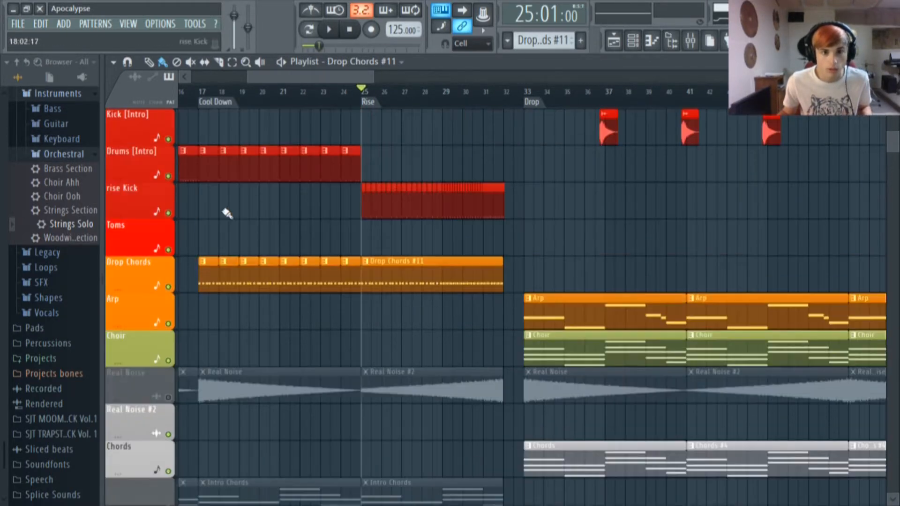
pyautogui.click(169, 177)
# Play the Rise from bar 25 with the reduced set of tracks, stop playback and unmute all tracks.
pyautogui.press('space')
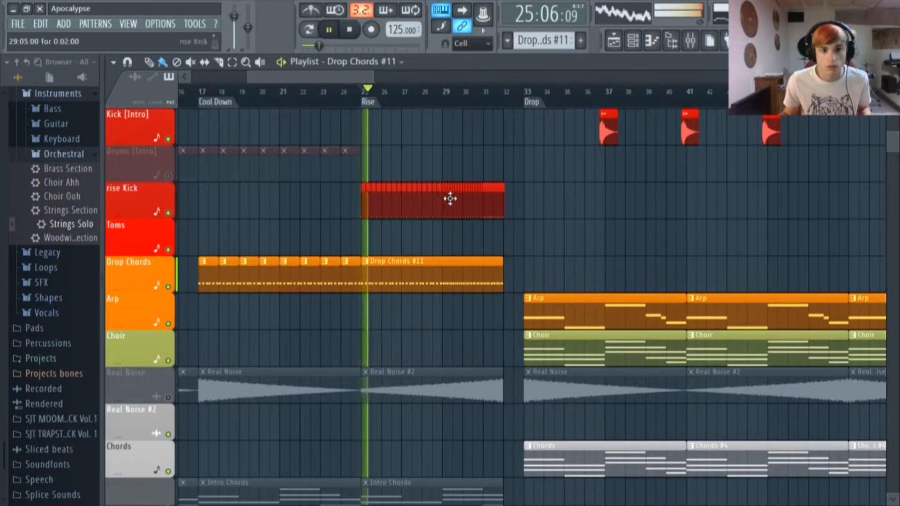
pyautogui.scroll(-5, 445, 196)
pyautogui.scroll(2, 291, 219)
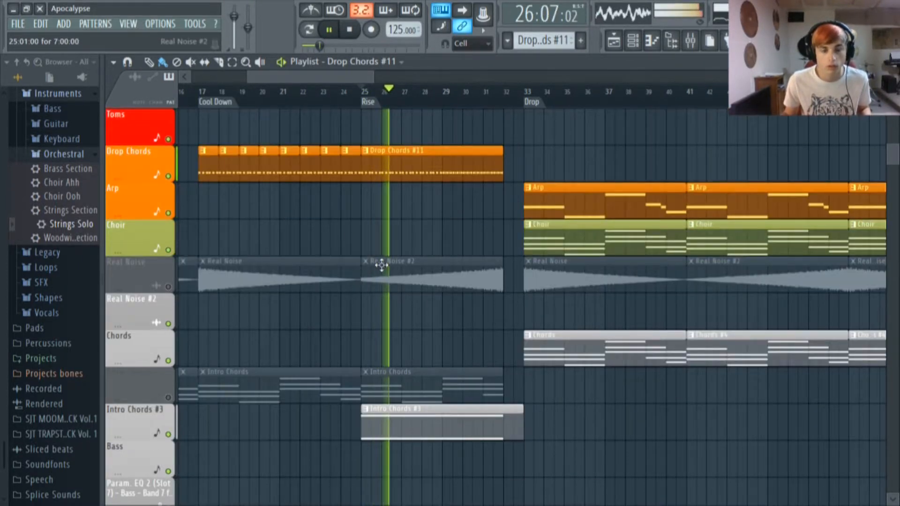
pyautogui.click(357, 30)
pyautogui.rightClick(170, 176)
pyautogui.rightClick(169, 177)
# Open the Drop Chords #2 notes in the piano roll and view the effects page of that channel's synth.
pyautogui.doubleClick(351, 173)
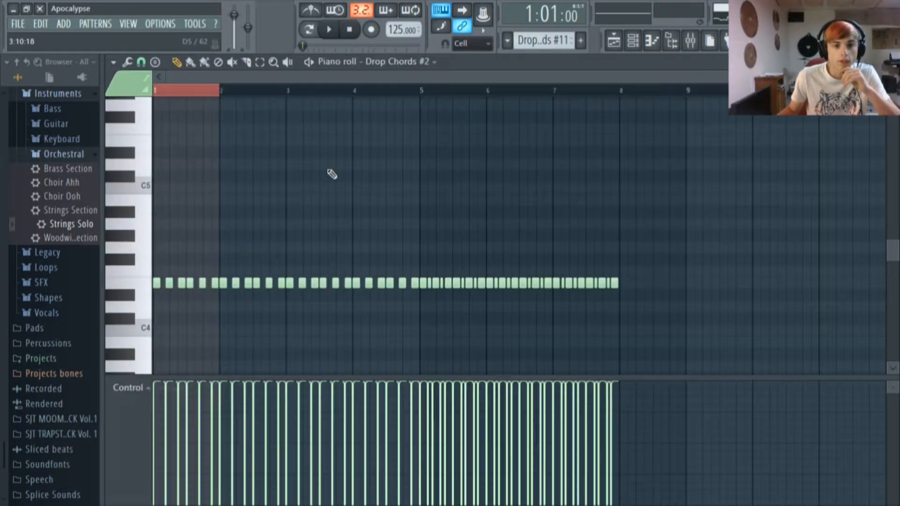
pyautogui.press('F6')
pyautogui.click(377, 426)
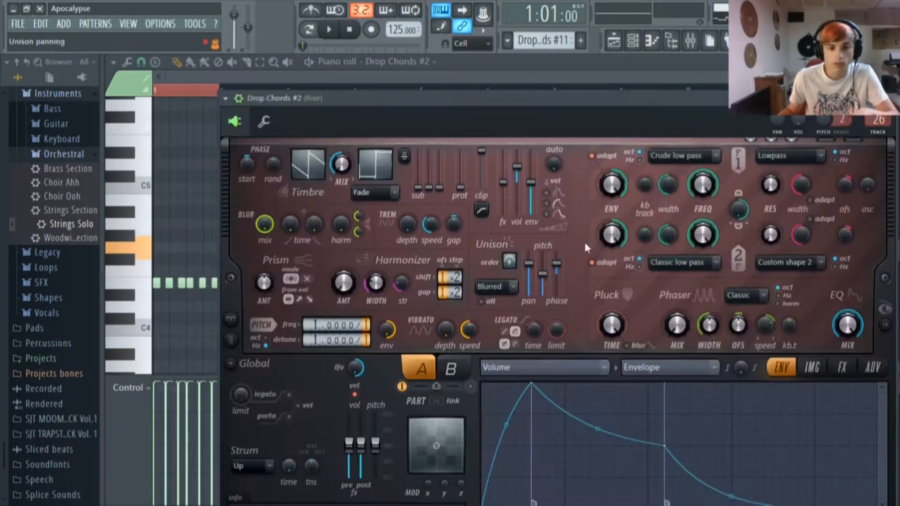
pyautogui.moveTo(690, 102); pyautogui.dragTo(583, 60)
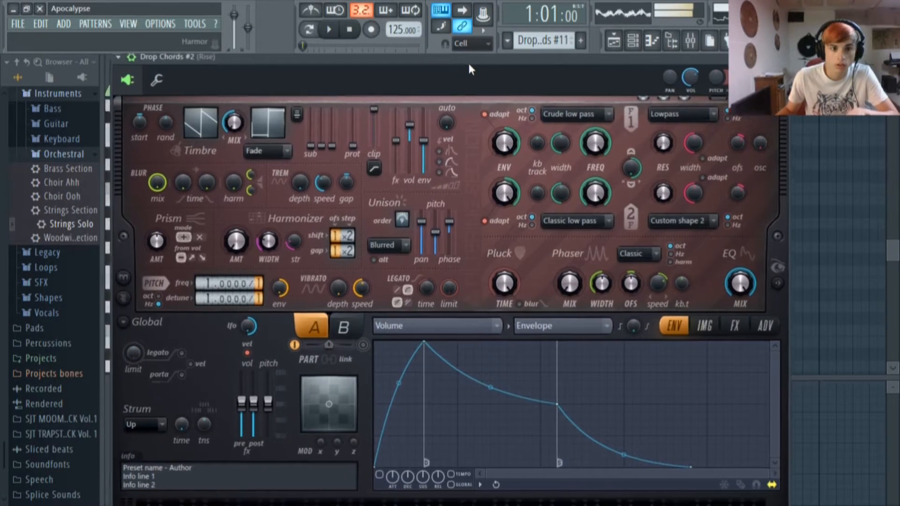
pyautogui.moveTo(469, 66); pyautogui.dragTo(479, 66)
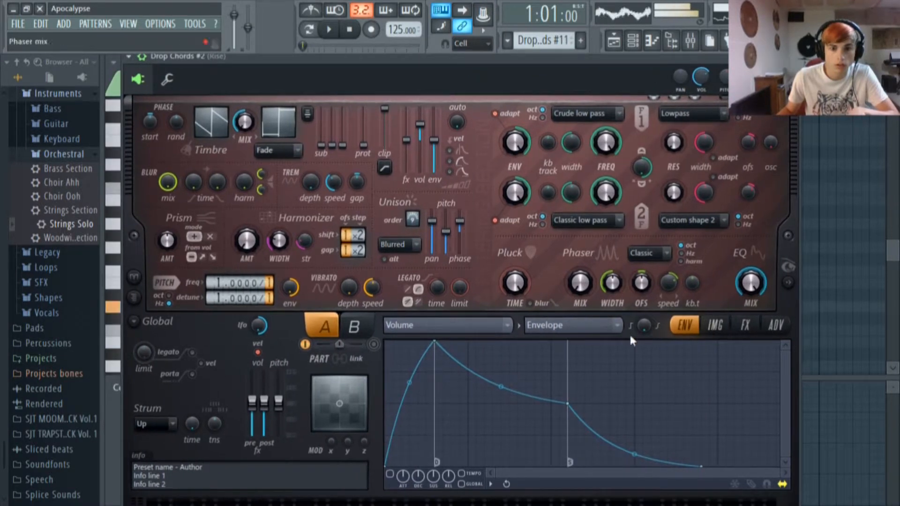
pyautogui.click(744, 326)
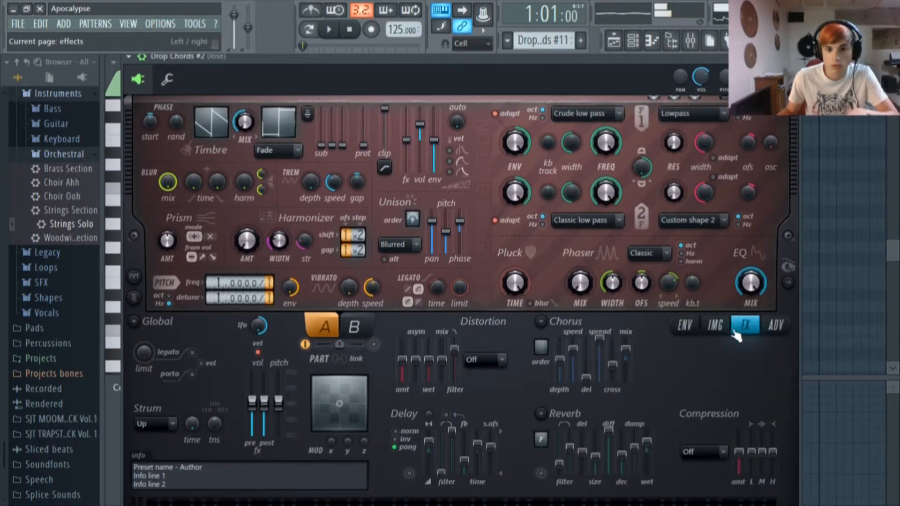
# Open the mixer and inspect the Rise track's first effect and Fruity parametric EQ 2 while sounding a test note.
pyautogui.click(690, 43)
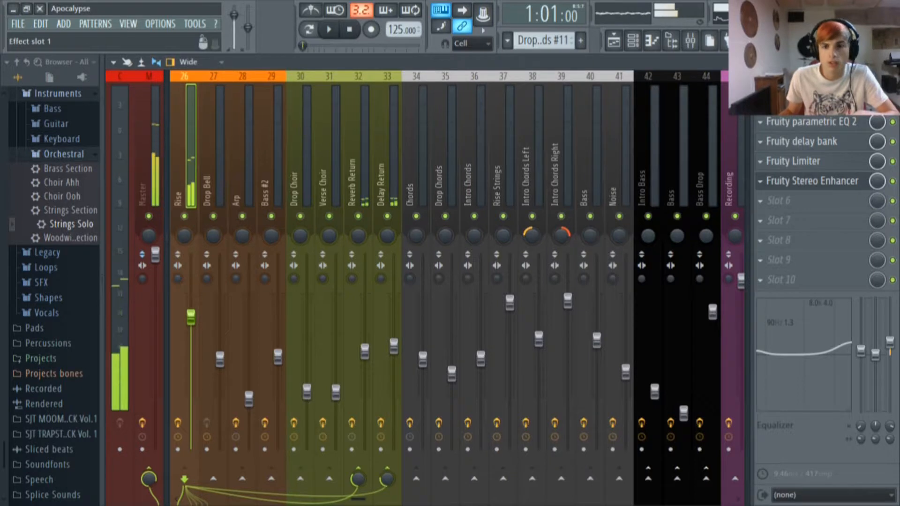
pyautogui.click(811, 102)
pyautogui.moveTo(408, 192); pyautogui.dragTo(419, 143)
pyautogui.click(817, 180)
pyautogui.click(816, 123)
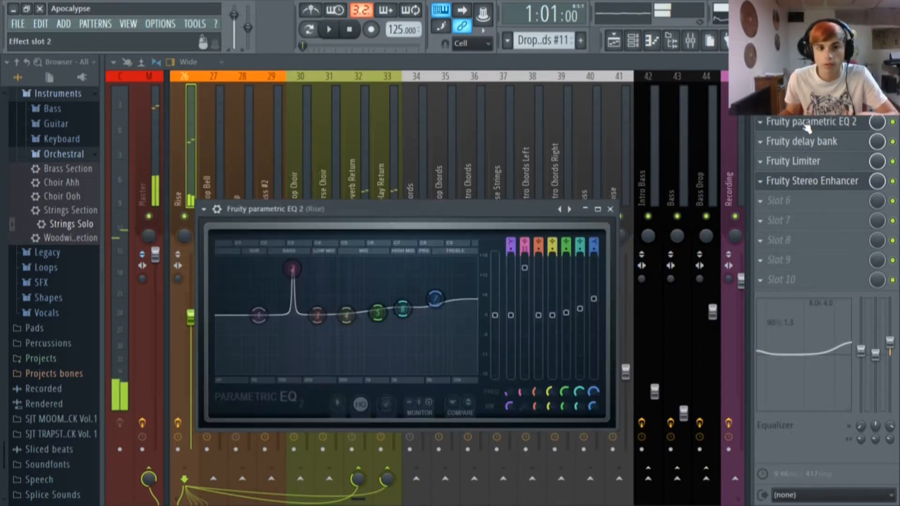
pyautogui.moveTo(392, 208); pyautogui.dragTo(398, 170)
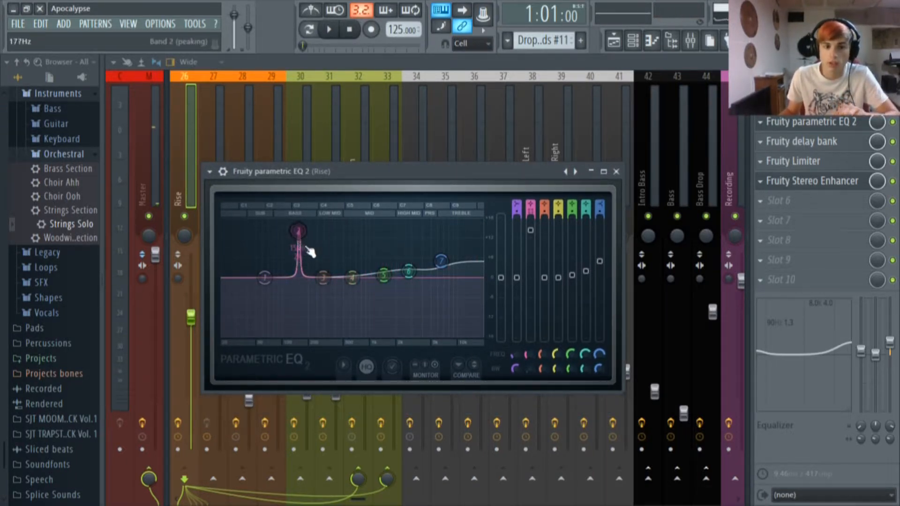
pyautogui.press('b')
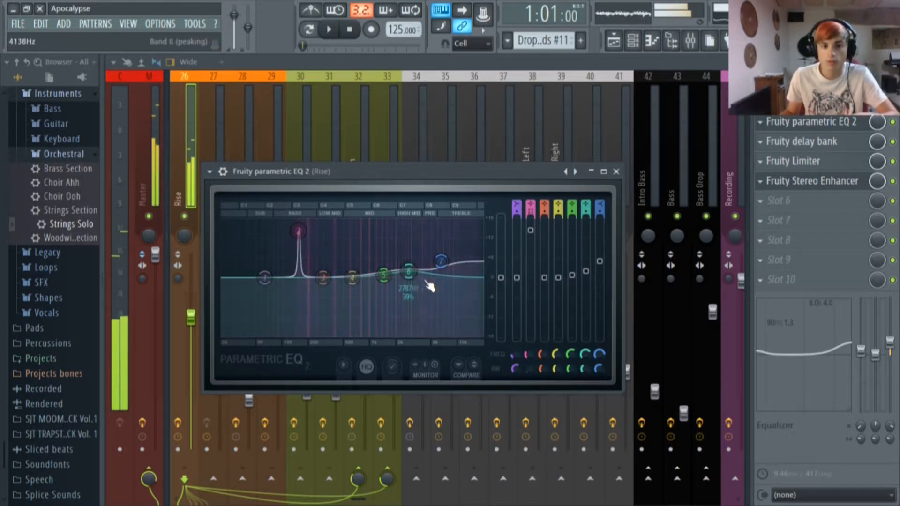
# Inspect the Rise track's Fruity delay bank, Fruity Stereo Enhancer and Fruity Limiter, and close the effect windows.
pyautogui.click(821, 142)
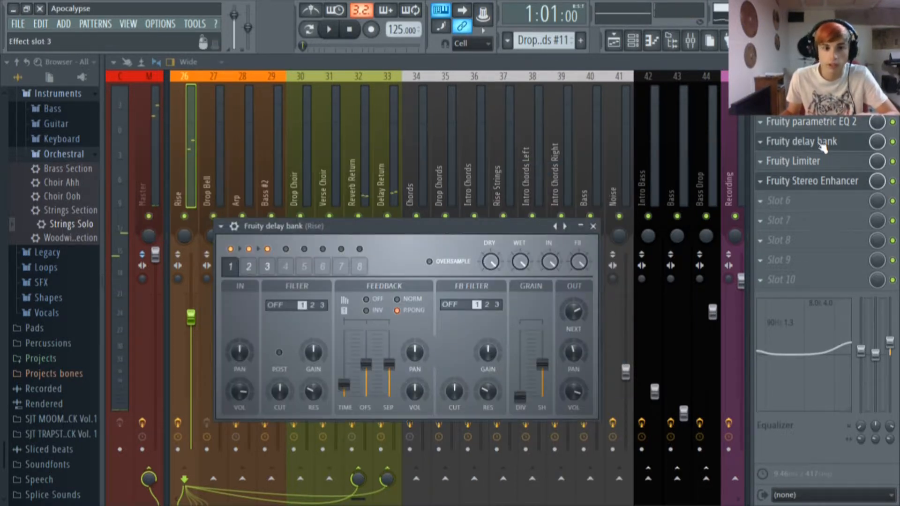
pyautogui.press('b')
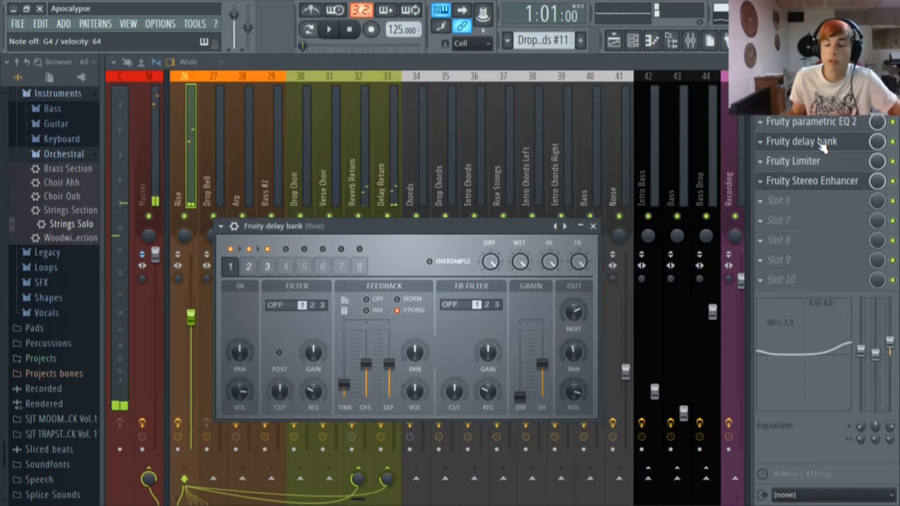
pyautogui.click(823, 142)
pyautogui.click(796, 161)
pyautogui.click(826, 181)
pyautogui.click(827, 183)
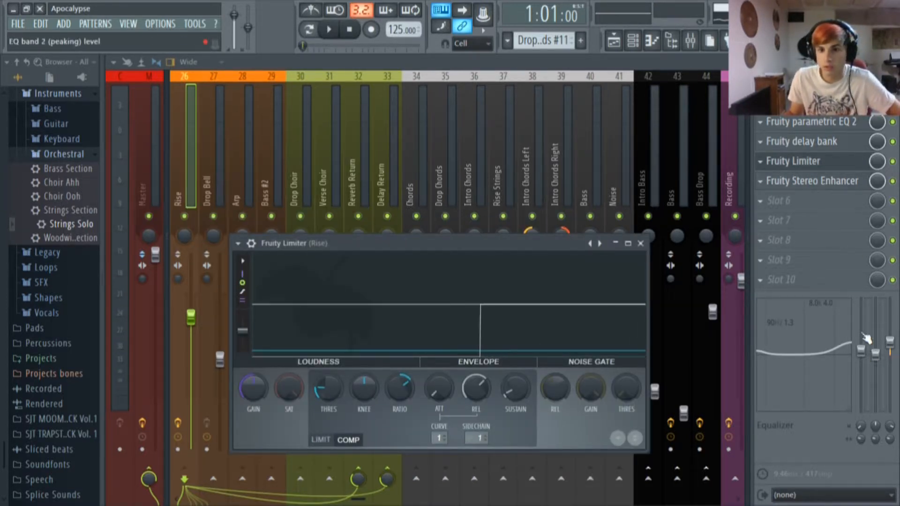
pyautogui.click(792, 163)
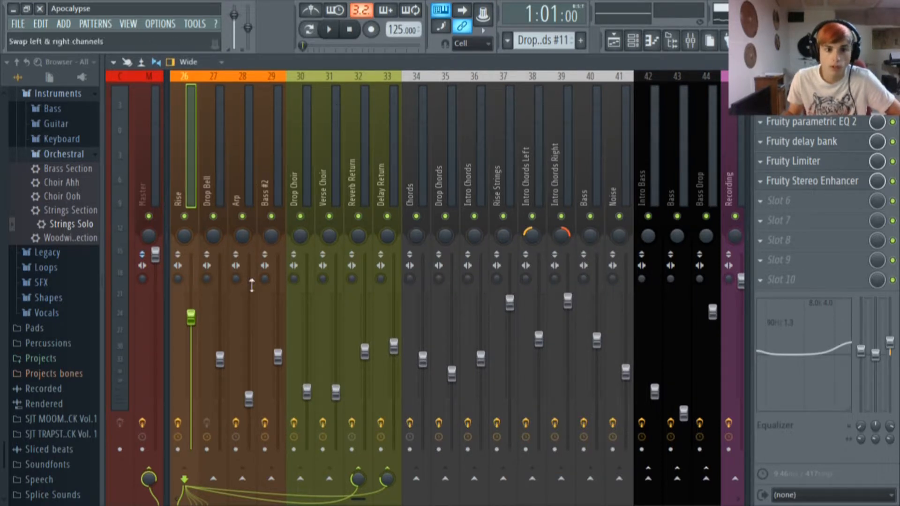
# Check the Delay Return and Reverb Return mixer tracks and return to the playlist.
pyautogui.click(375, 95)
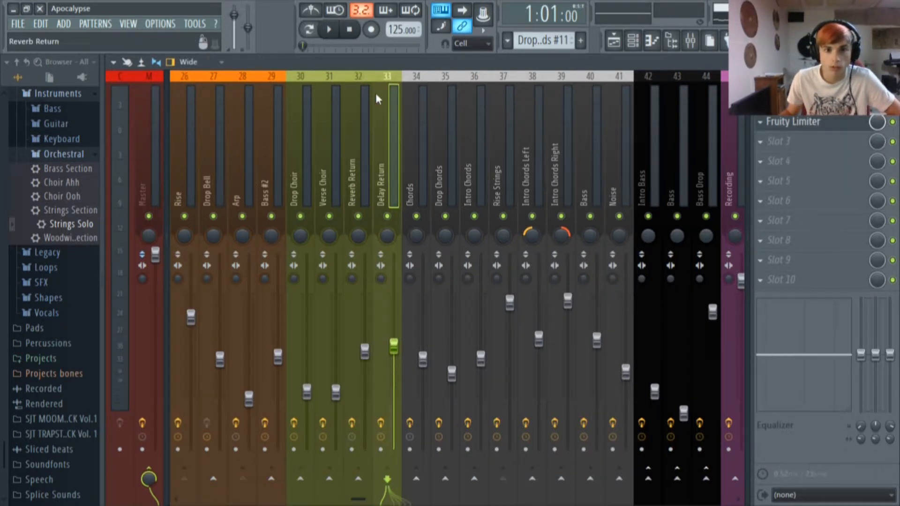
pyautogui.click(368, 95)
pyautogui.click(614, 40)
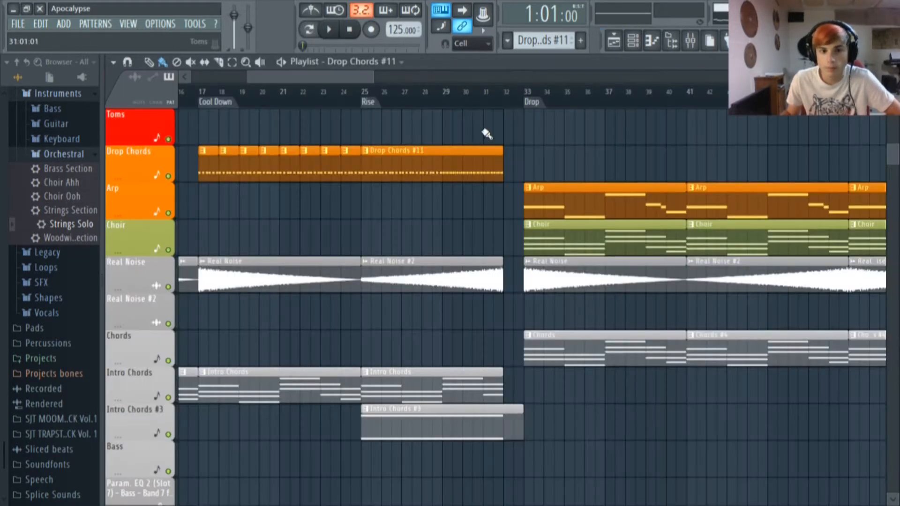
# Look through the Rise section's playlist tracks down to the Param. EQ 2, Master volume and Drop Chords automation clips.
pyautogui.scroll(-8, 359, 173)
pyautogui.scroll(9, 351, 176)
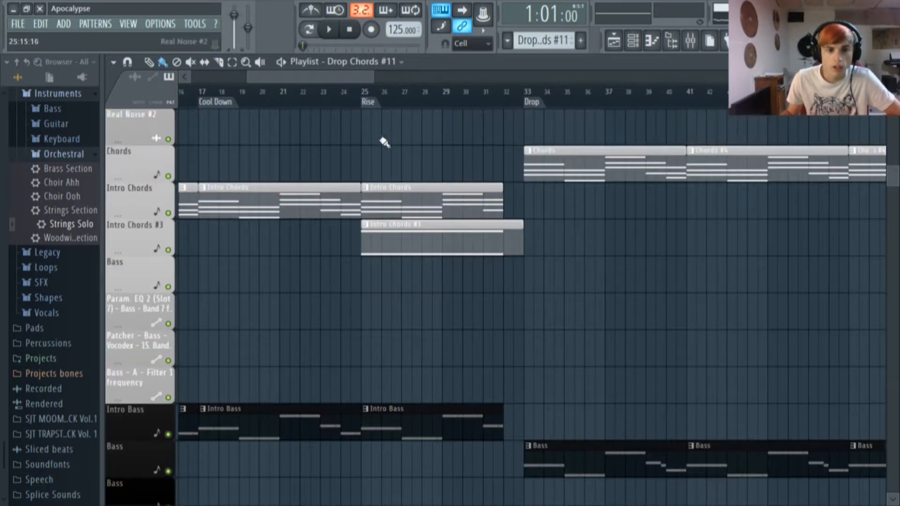
pyautogui.rightClick(162, 218)
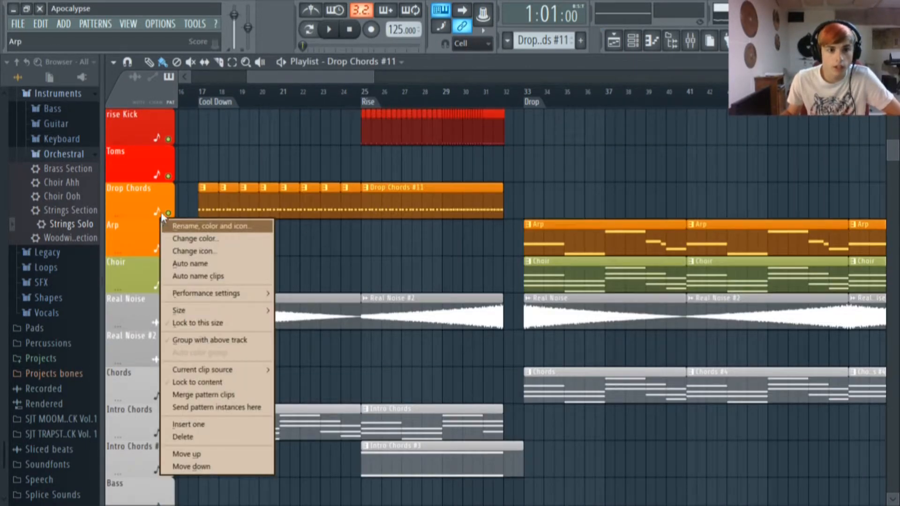
pyautogui.click(187, 173)
pyautogui.scroll(-15, 436, 217)
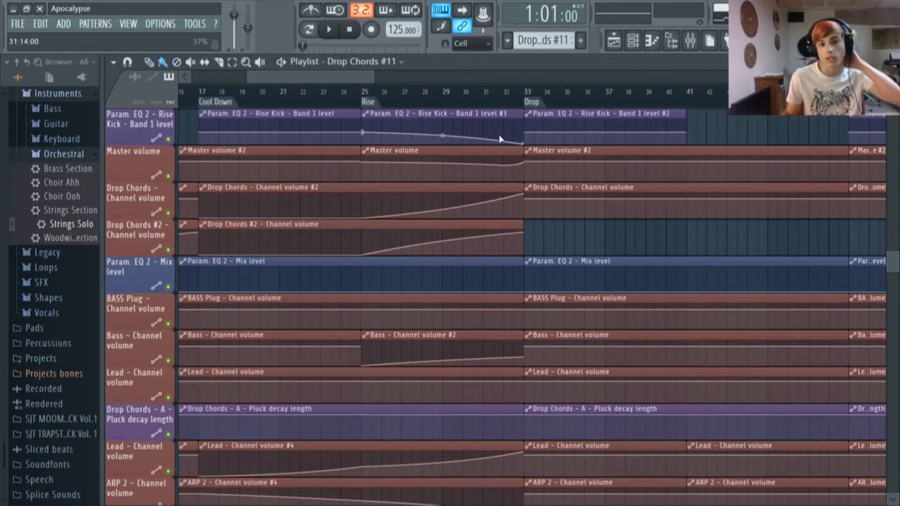
# Examine the Rise automation for channel volumes, Intro Kick EQ, delay bank mix, Stereo Enhancer volume and Drop Chords #2 frequency multiplicator.
pyautogui.scroll(-5, 442, 191)
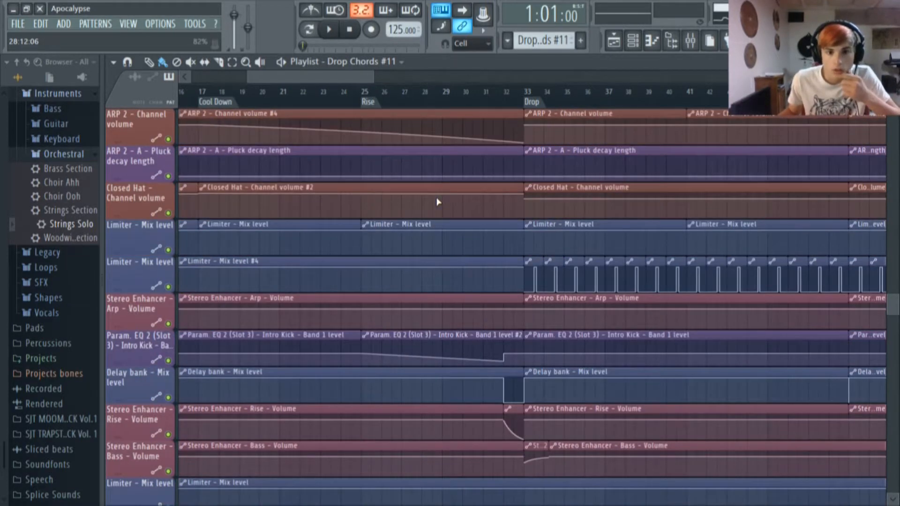
pyautogui.scroll(-1, 438, 202)
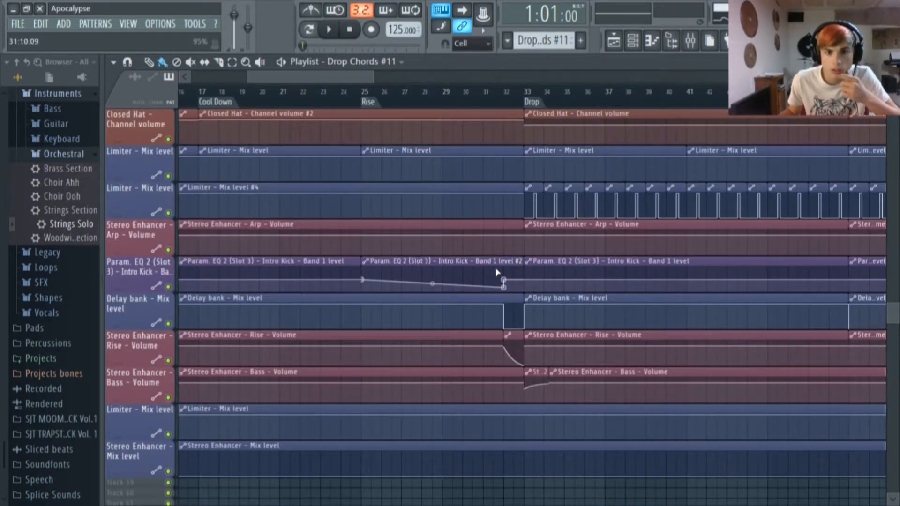
pyautogui.scroll(-1, 470, 280)
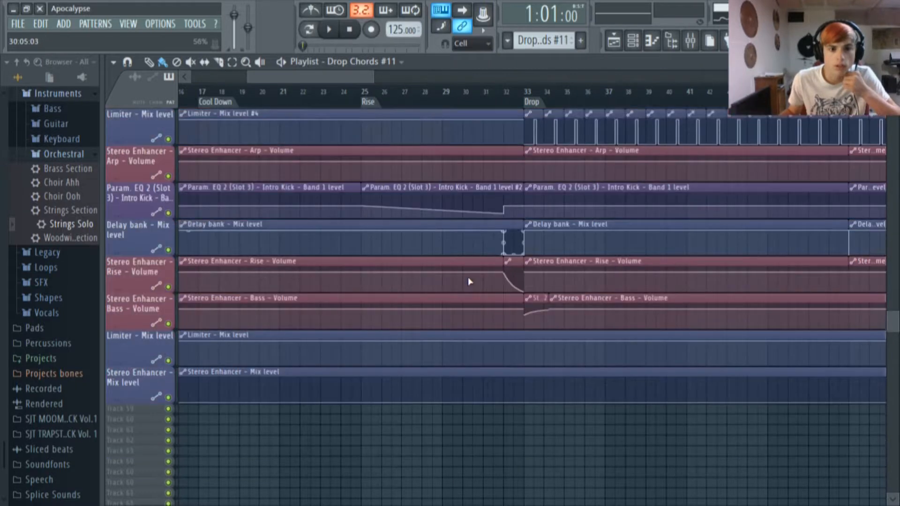
pyautogui.scroll(4, 468, 280)
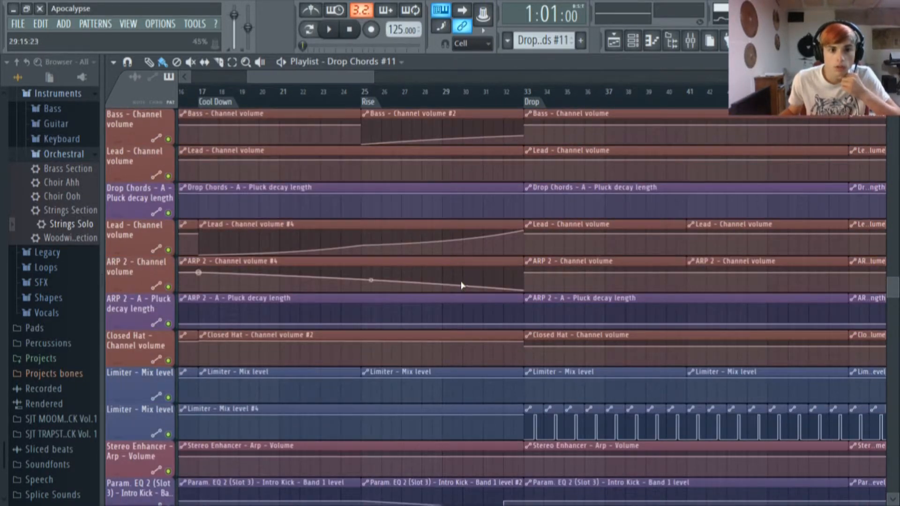
pyautogui.scroll(1, 460, 285)
pyautogui.scroll(3, 459, 288)
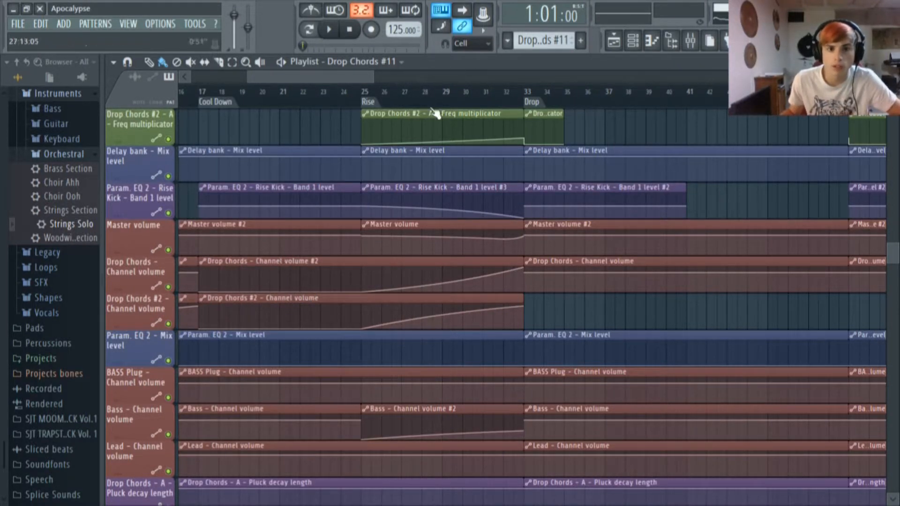
# Play the arrangement from the Rise marker on bar 25 and open the Drop Chords #2 synth during playback.
pyautogui.scroll(3, 453, 158)
pyautogui.click(364, 91)
pyautogui.click(330, 29)
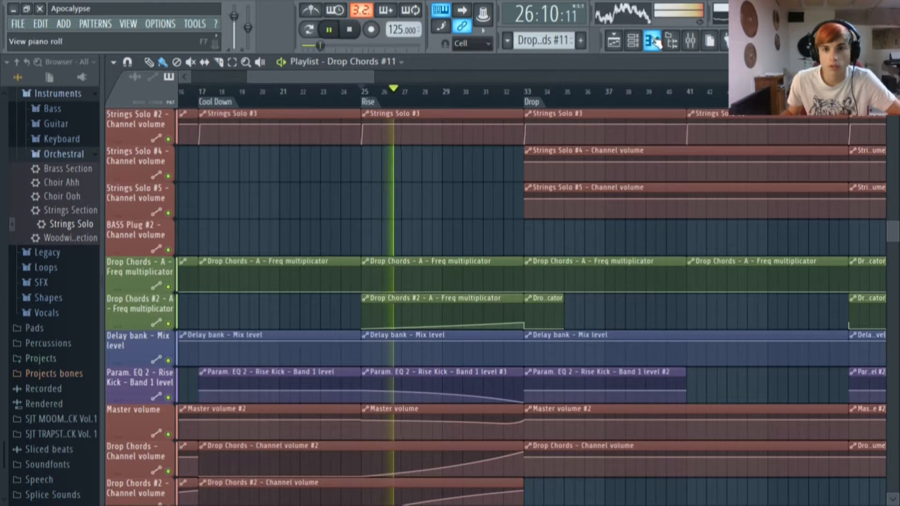
pyautogui.click(633, 40)
pyautogui.click(381, 425)
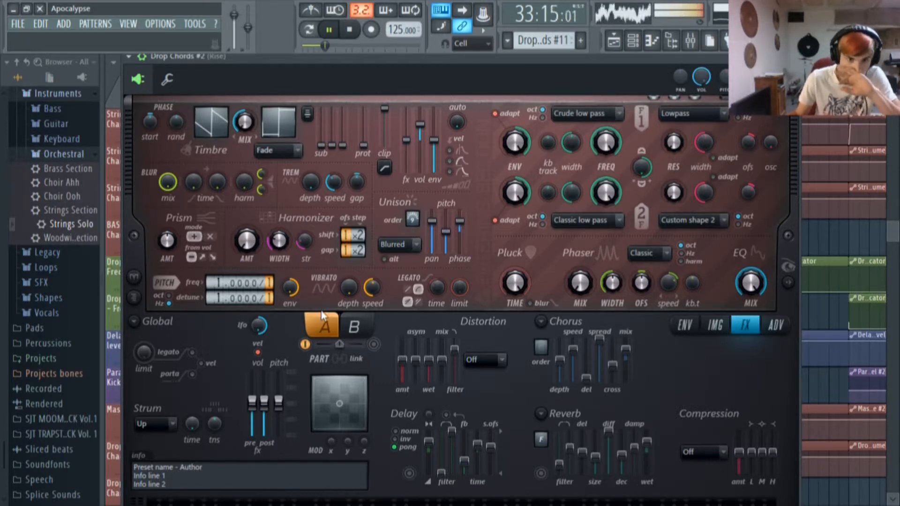
# Close the Drop Chords #2 synth, stop playback and return to the playlist's Rise patterns.
pyautogui.click(792, 56)
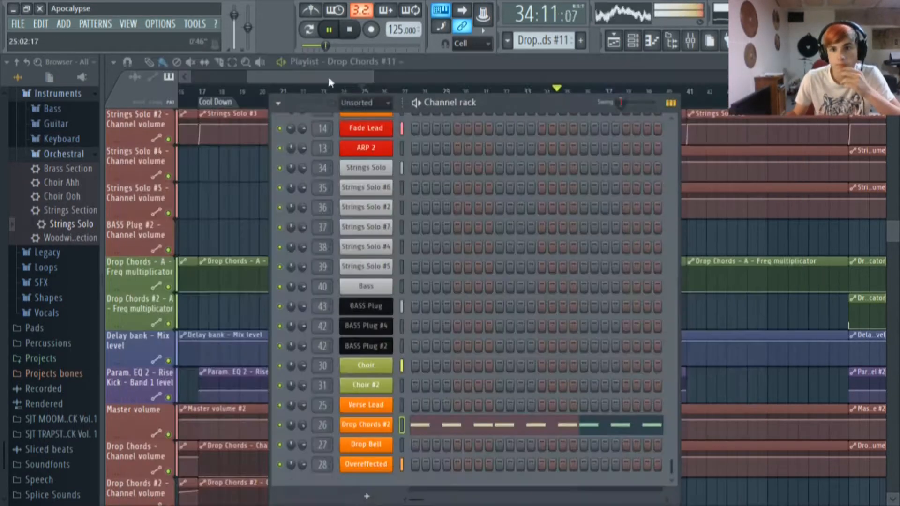
pyautogui.click(350, 29)
pyautogui.click(255, 147)
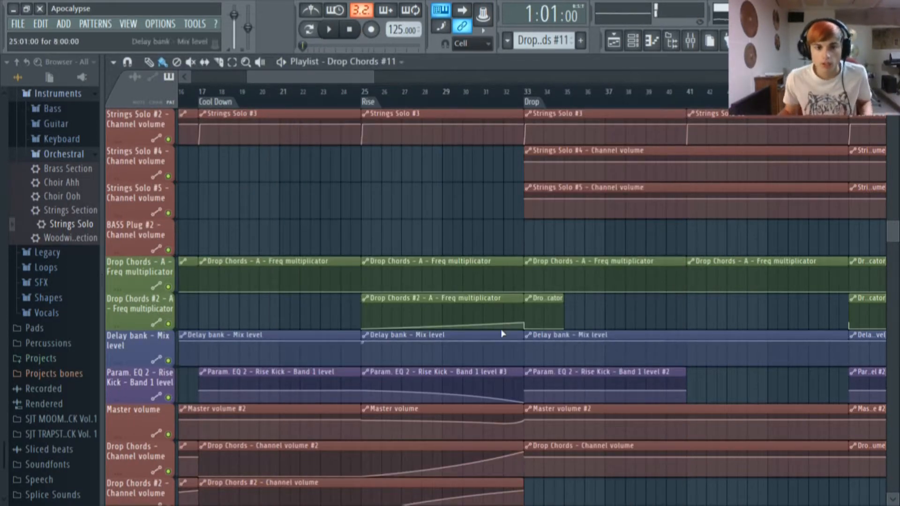
pyautogui.scroll(10, 499, 328)
pyautogui.scroll(1, 462, 322)
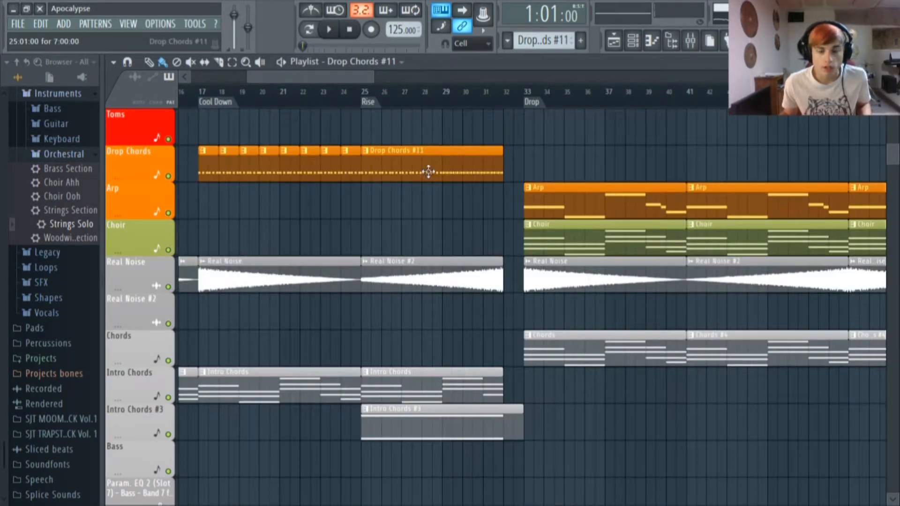
# Open the Rise's Intro Chords #3 pattern in the piano roll, audition its sustained Strings Solo #7 notes and return to the playlist.
pyautogui.scroll(-4, 426, 156)
pyautogui.doubleClick(412, 281)
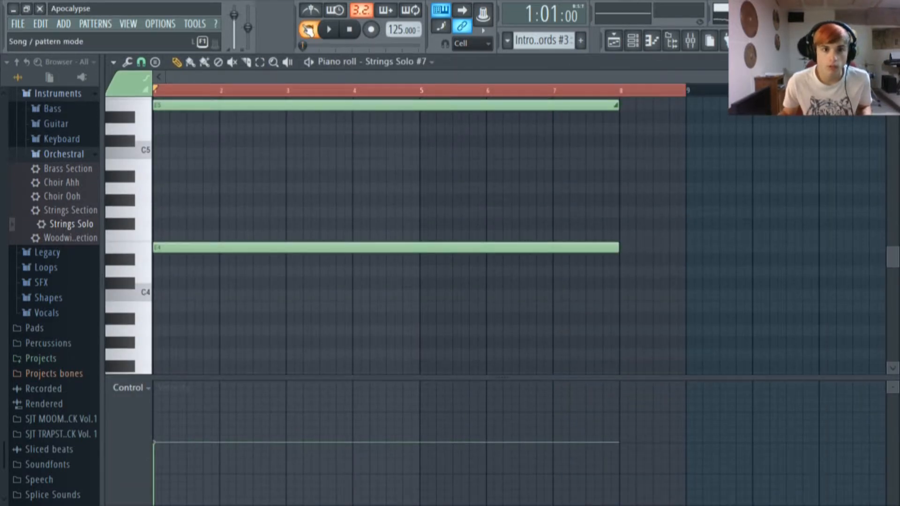
pyautogui.click(329, 29)
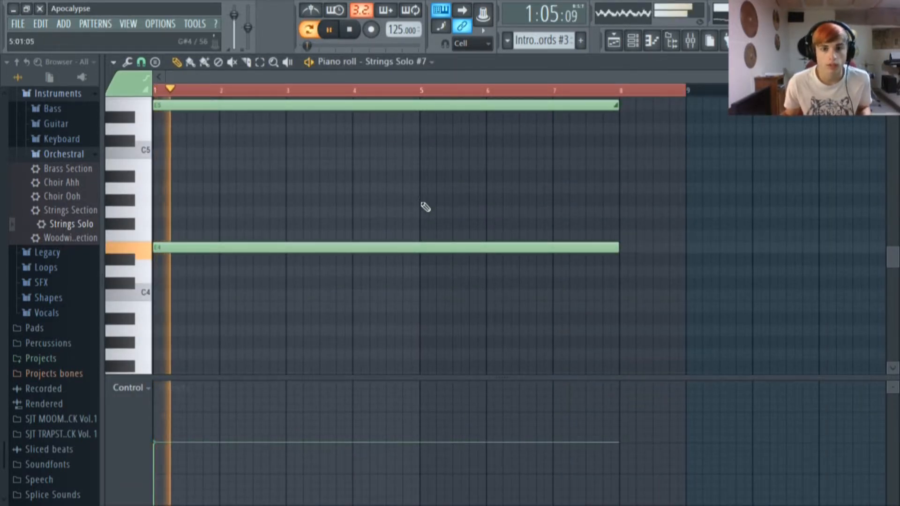
pyautogui.scroll(3, 423, 206)
pyautogui.click(570, 93)
pyautogui.click(613, 41)
pyautogui.click(328, 29)
# Play the end of the Rise from midway through bar 31 and view the Apocalypse - 2016-Dec-01 audio clips before the Drop.
pyautogui.scroll(1, 411, 234)
pyautogui.scroll(1, 411, 234)
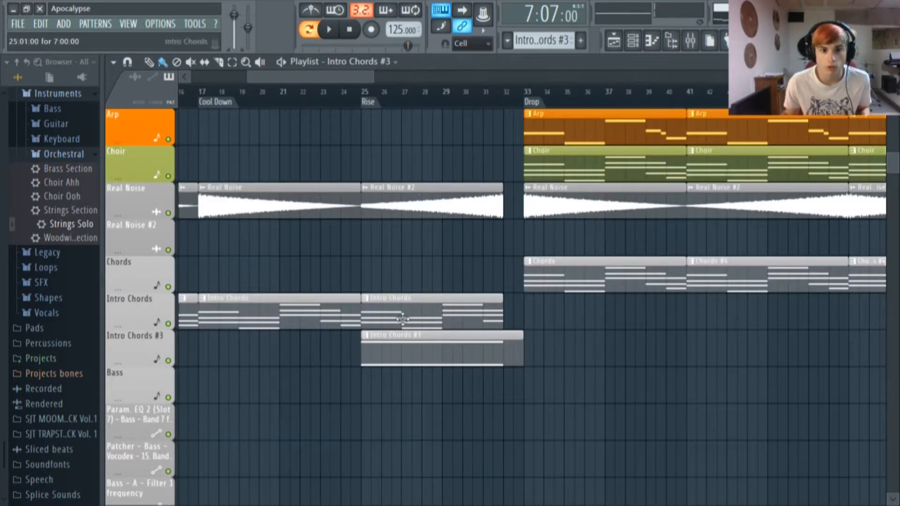
pyautogui.scroll(-6, 416, 309)
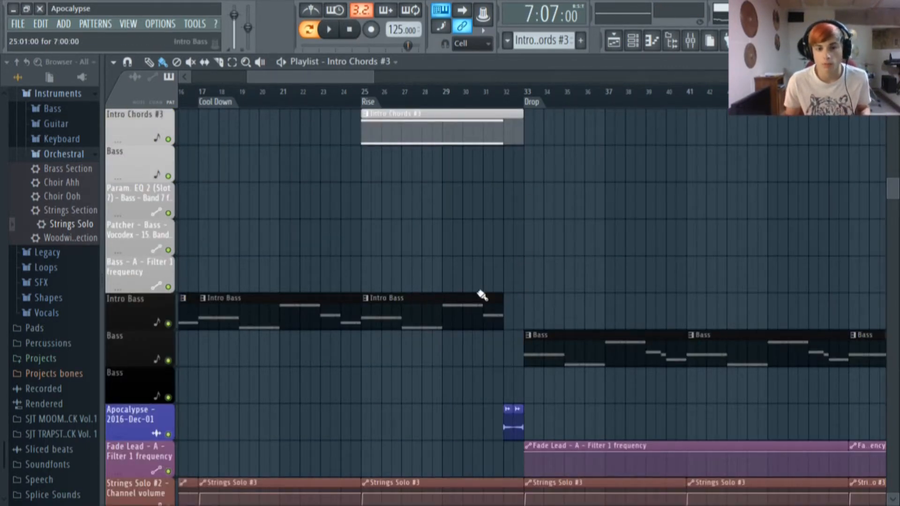
pyautogui.scroll(20, 517, 255)
pyautogui.click(434, 102)
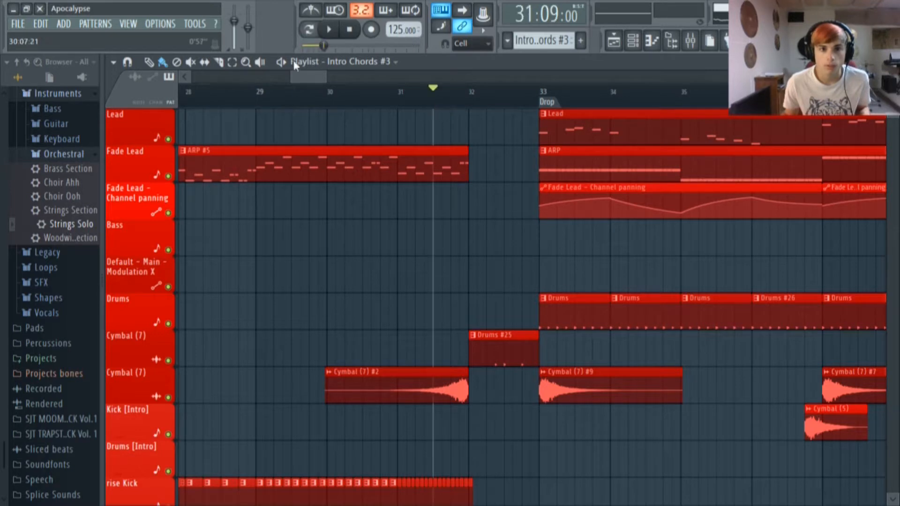
pyautogui.click(331, 31)
pyautogui.moveTo(310, 76); pyautogui.dragTo(312, 77)
pyautogui.scroll(-1, 386, 165)
pyautogui.scroll(-15, 421, 173)
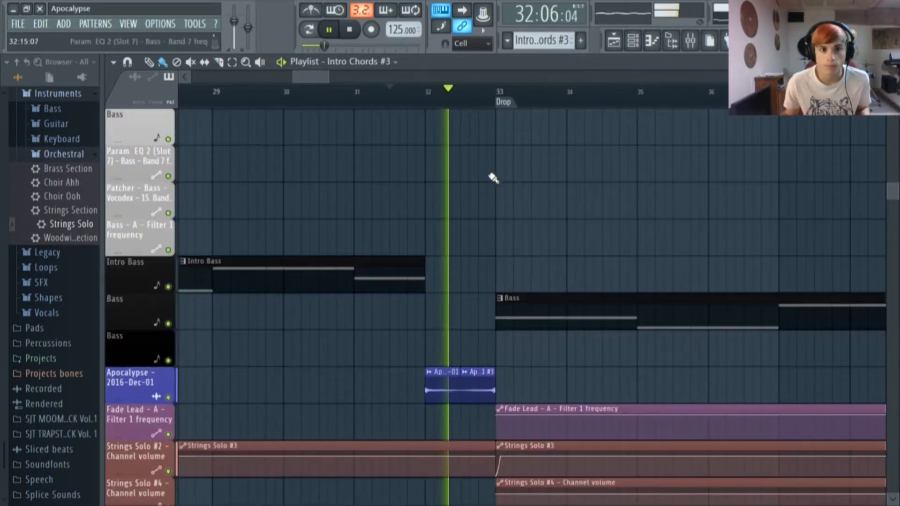
pyautogui.press('space')
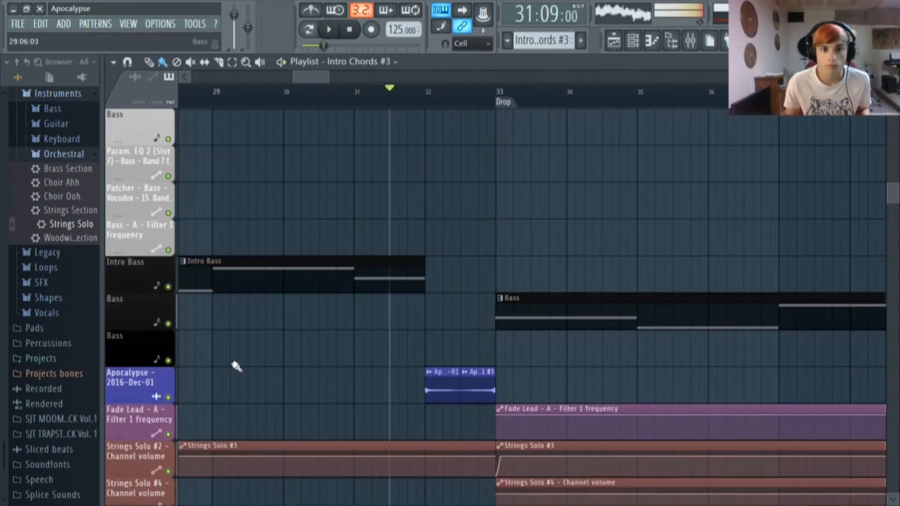
# Solo the Apocalypse - 2016-Dec-01 track, play its clips from just before bar 32 and restore the other tracks.
pyautogui.rightClick(168, 398)
pyautogui.click(420, 94)
pyautogui.click(332, 31)
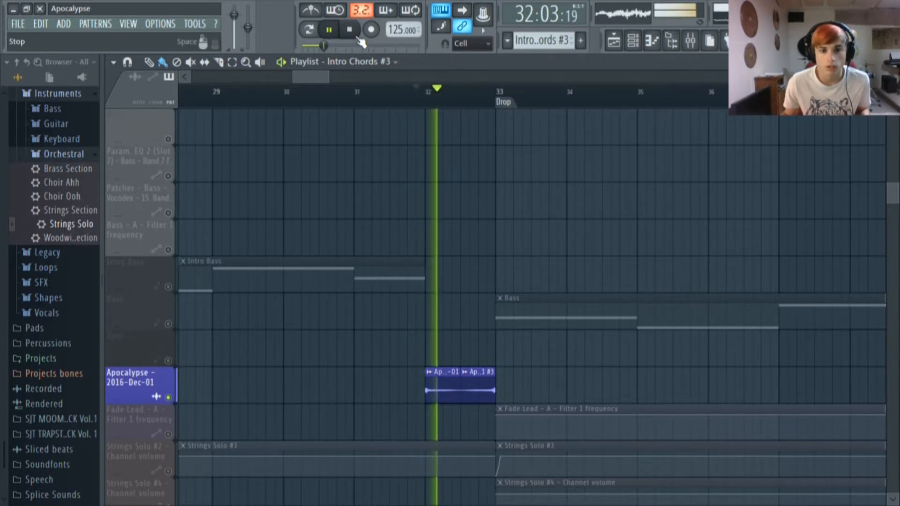
pyautogui.moveTo(312, 76); pyautogui.dragTo(315, 77)
pyautogui.press('space')
pyautogui.rightClick(169, 398)
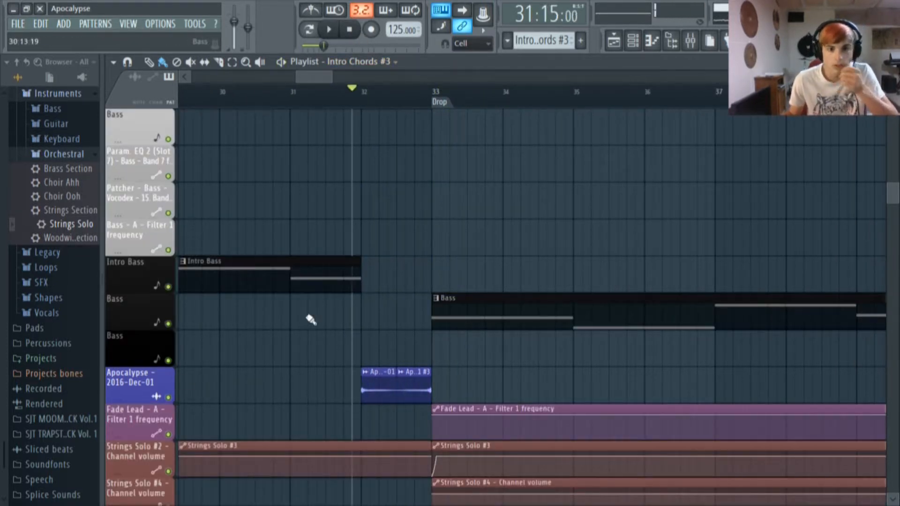
# Play the arrangement briefly from the Drop marker on bar 33.
pyautogui.scroll(3, 391, 328)
pyautogui.click(437, 89)
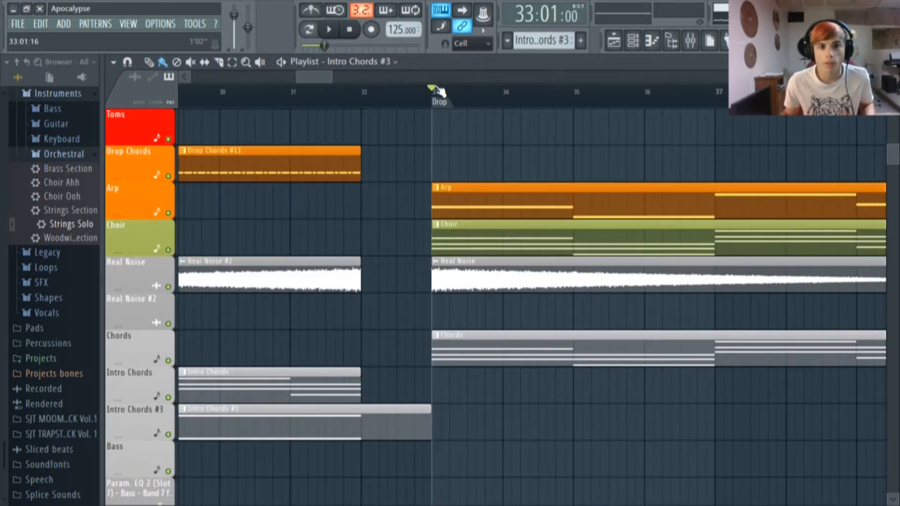
pyautogui.scroll(-5, 412, 120)
pyautogui.press('space')
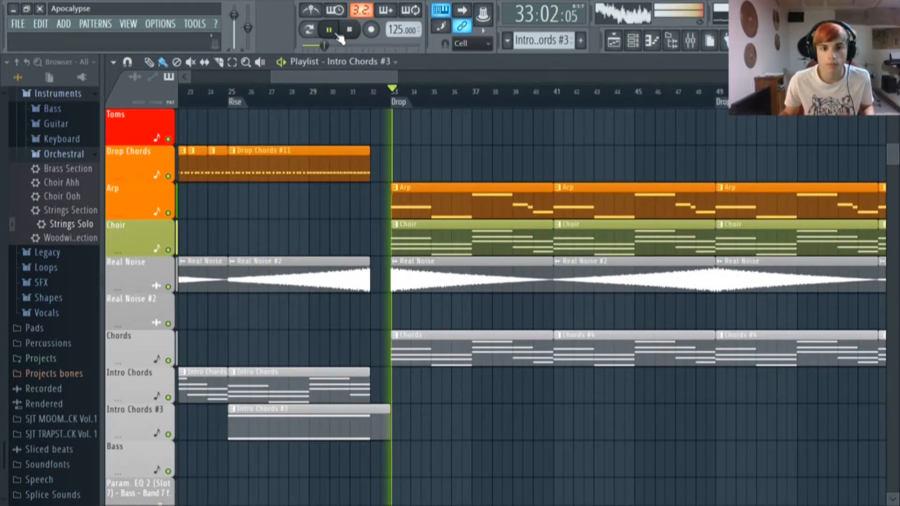
pyautogui.press('space')
# Look over the Drop section's lead, ARP, panning automation, drums and cymbal clips in the playlist.
pyautogui.scroll(3, 428, 256)
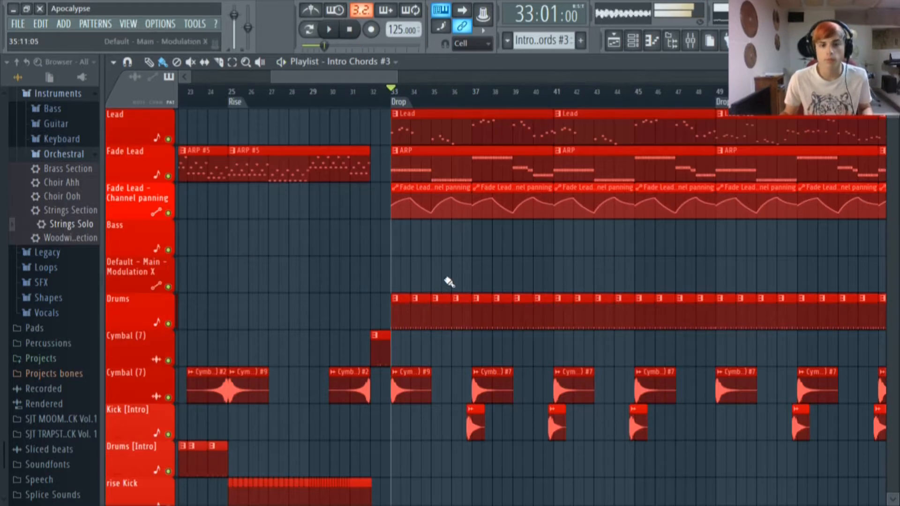
pyautogui.scroll(3, 380, 155)
pyautogui.moveTo(304, 77); pyautogui.dragTo(310, 78)
pyautogui.scroll(-5, 369, 183)
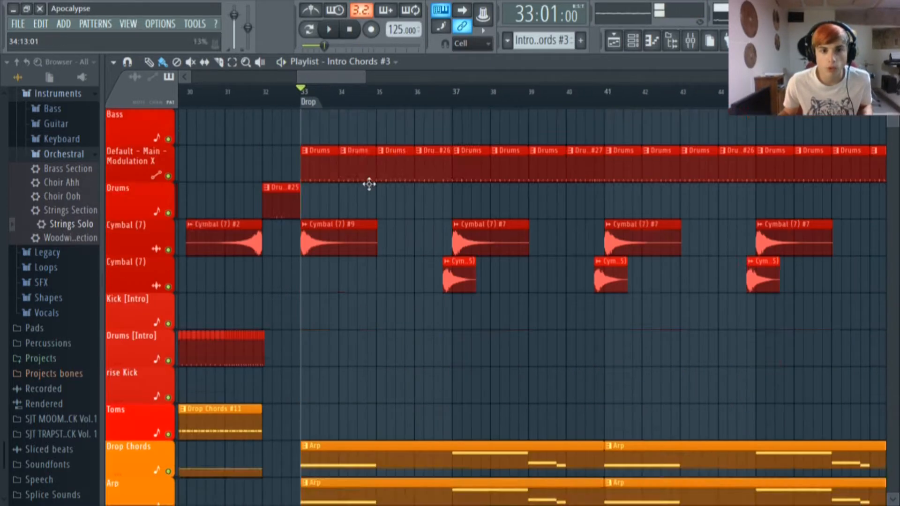
pyautogui.scroll(5, 328, 270)
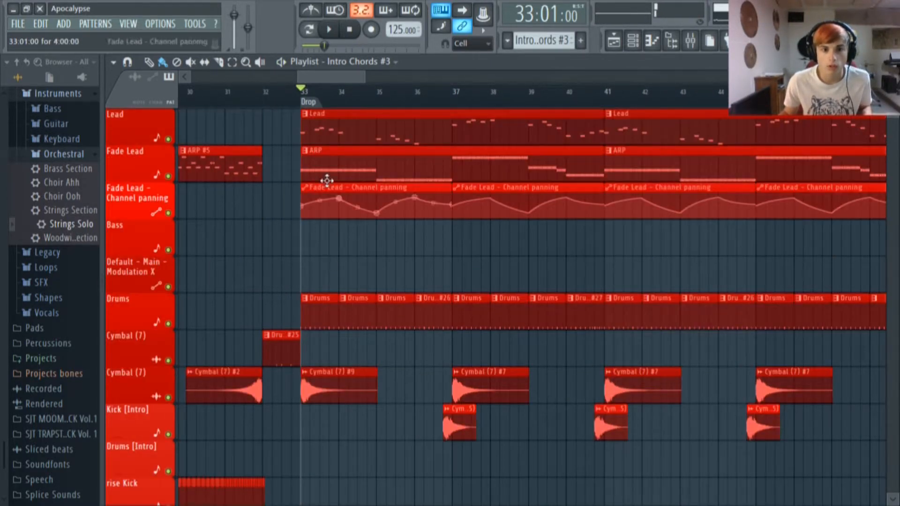
# Inspect the Drop's Lead pattern in the piano roll, check its clip in the playlist and reopen its notes.
pyautogui.doubleClick(335, 128)
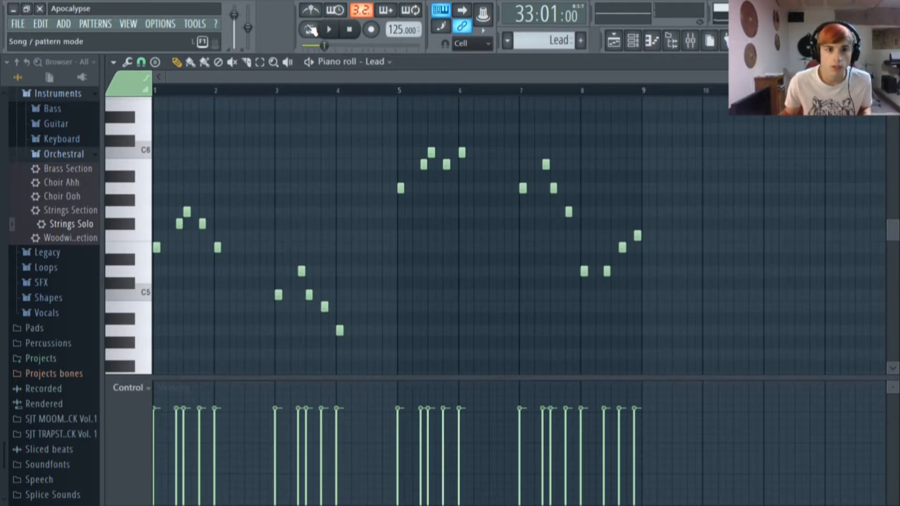
pyautogui.click(614, 47)
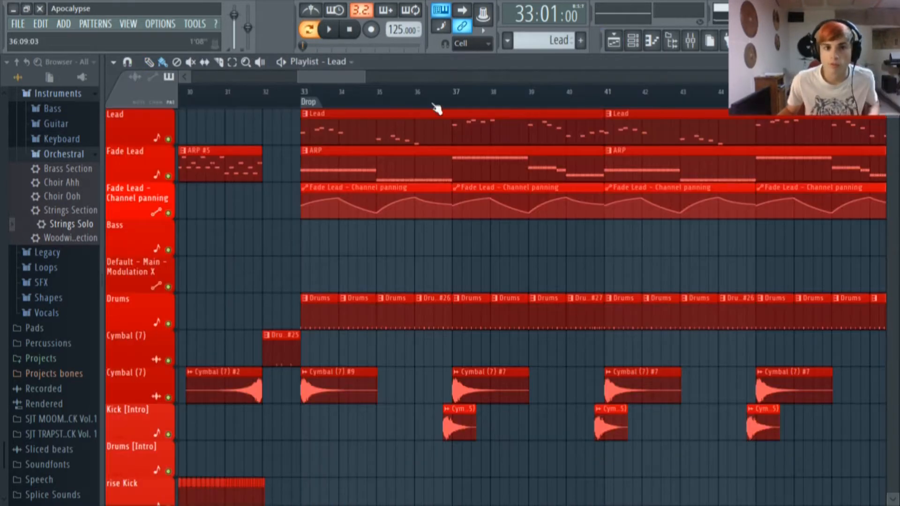
pyautogui.scroll(8, 295, 177)
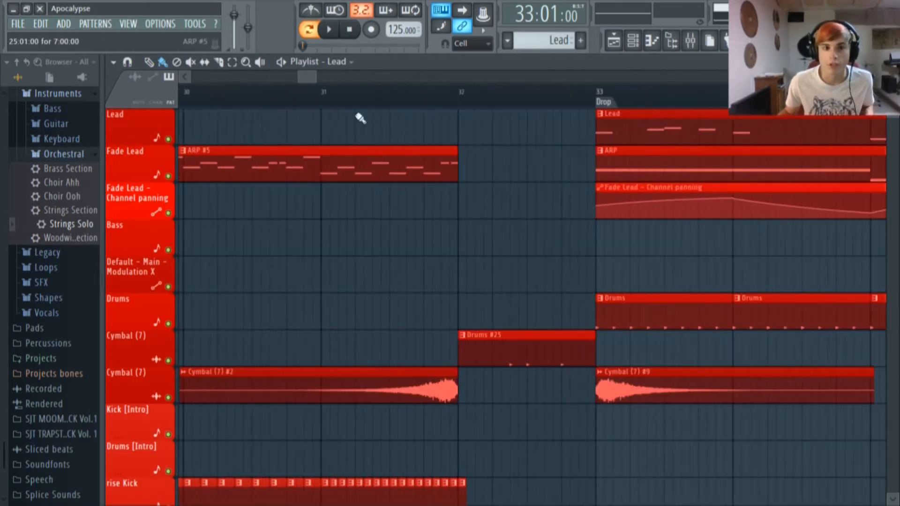
pyautogui.moveTo(301, 72); pyautogui.dragTo(311, 74)
pyautogui.doubleClick(392, 115)
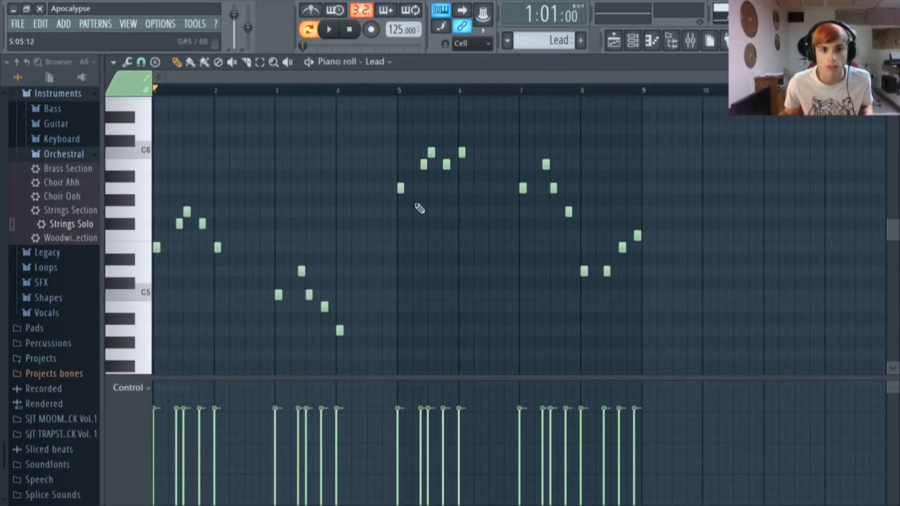
# Play the opening notes of the Lead pattern in pattern mode and replay them for comparison.
pyautogui.click(310, 30)
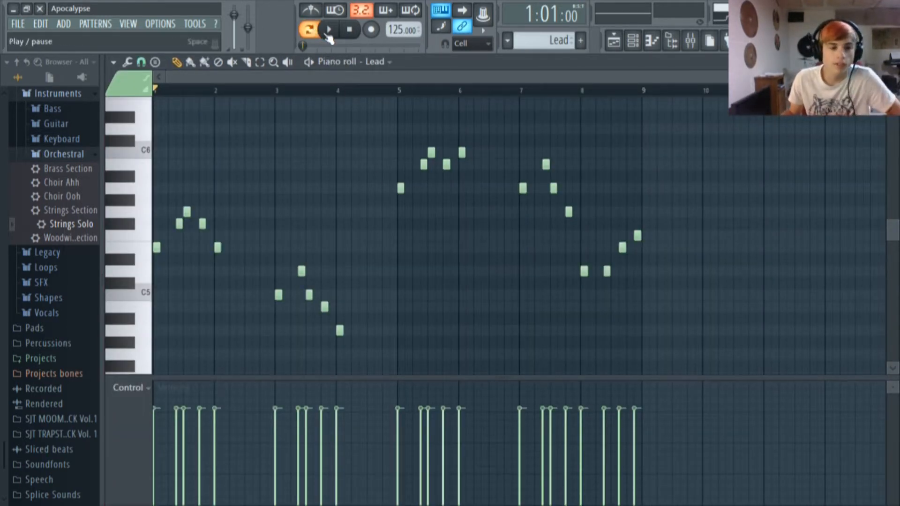
pyautogui.click(328, 33)
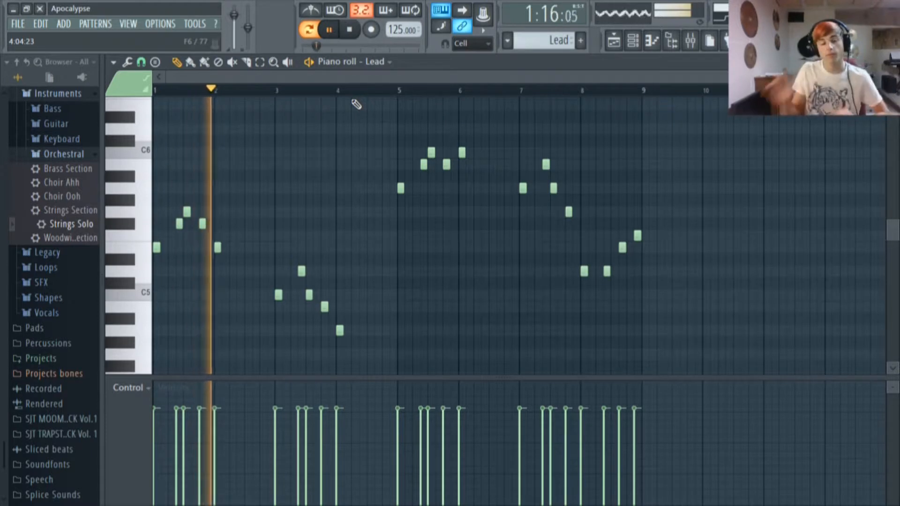
pyautogui.press('space')
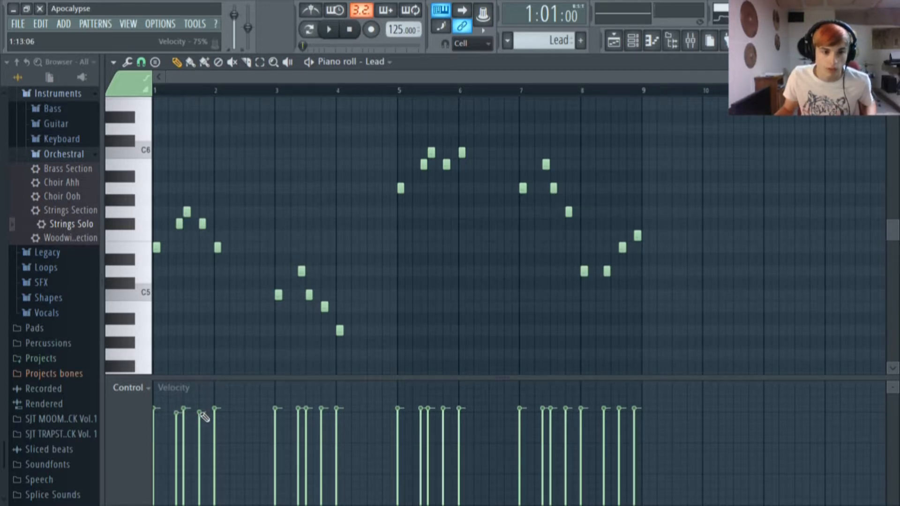
pyautogui.click(328, 33)
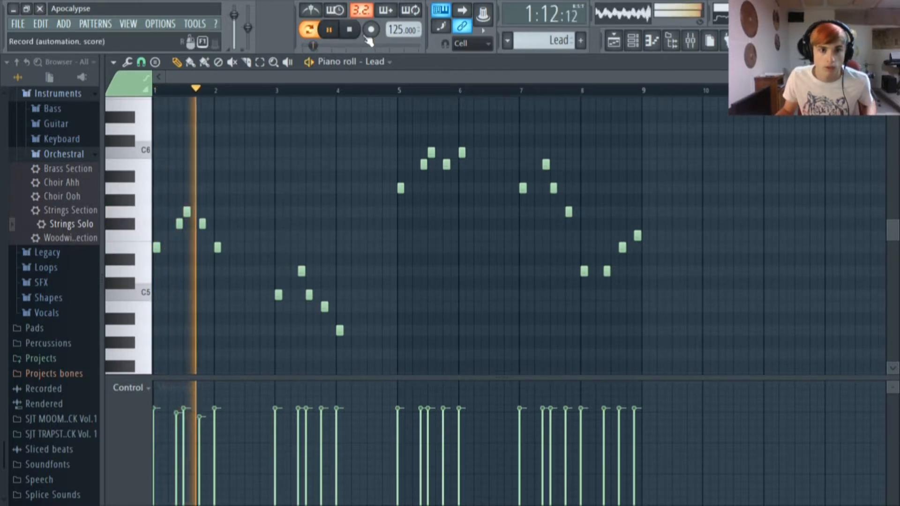
pyautogui.press('space')
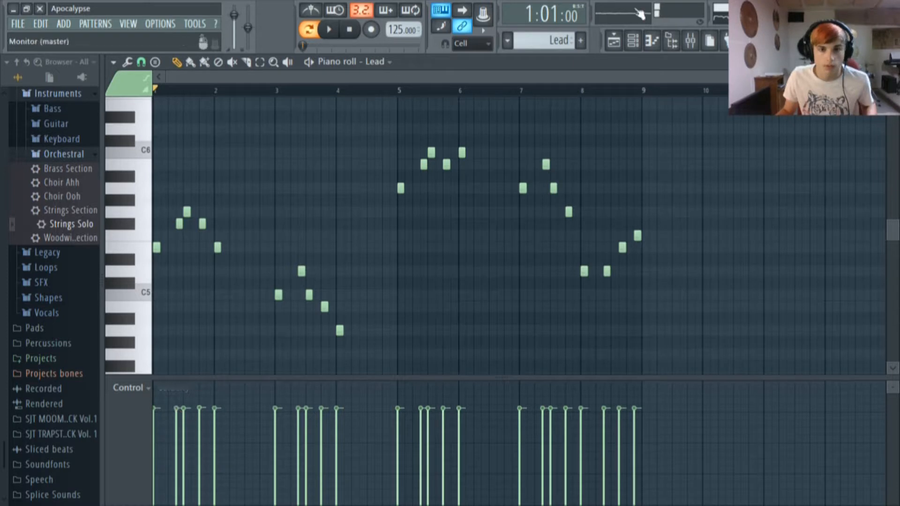
# Open the Lead channel's Autogun synth from the channel rack and audition its Shiny horn preset.
pyautogui.click(632, 41)
pyautogui.scroll(6, 401, 229)
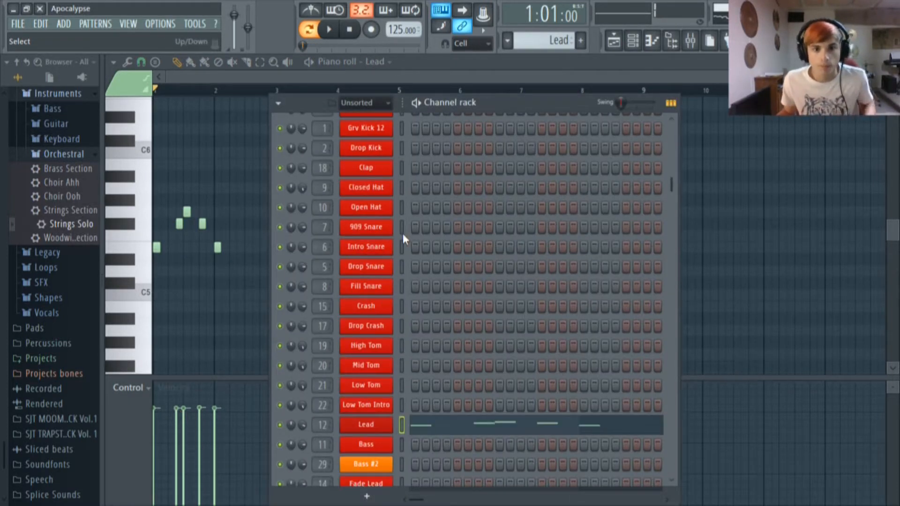
pyautogui.click(392, 424)
pyautogui.moveTo(254, 70); pyautogui.dragTo(331, 79)
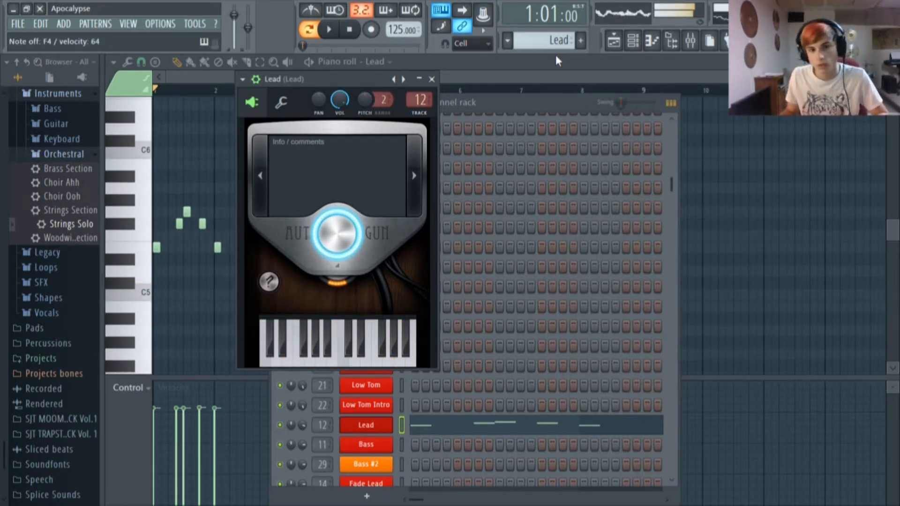
pyautogui.moveTo(349, 83); pyautogui.dragTo(401, 103)
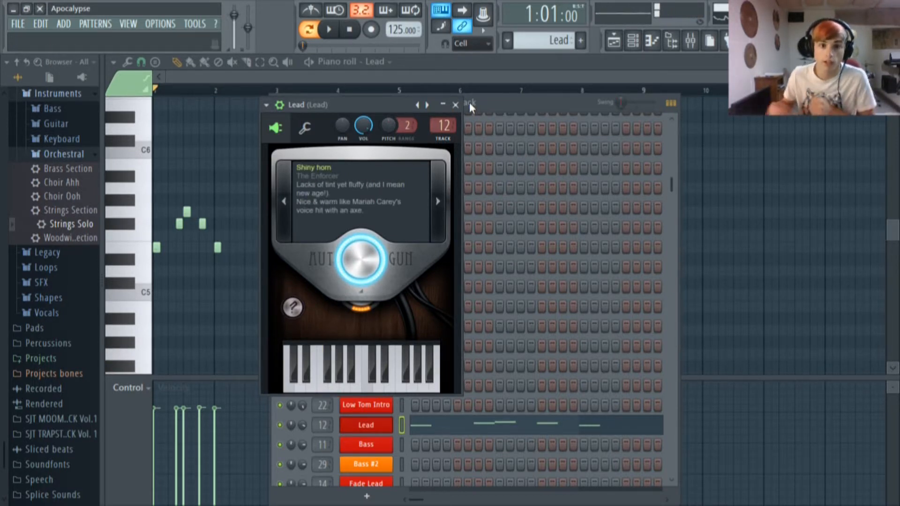
pyautogui.moveTo(403, 102); pyautogui.dragTo(405, 101)
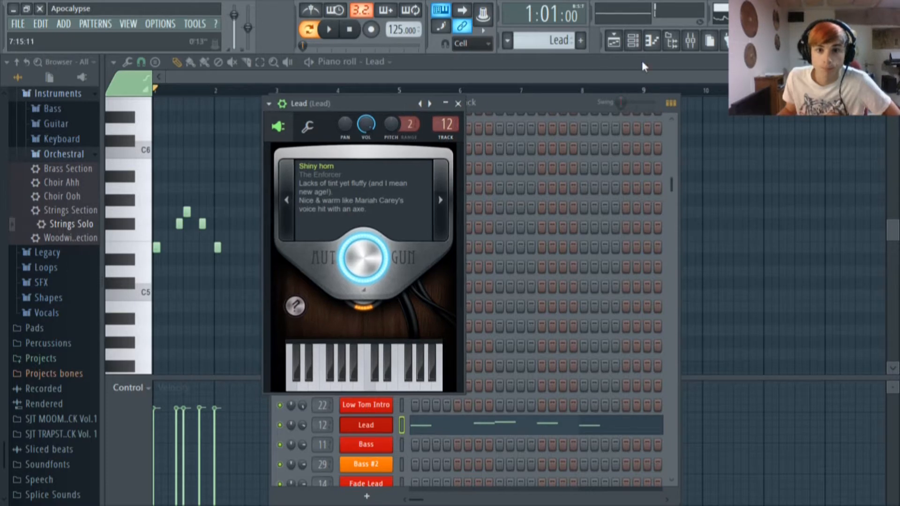
# Inspect the Lead mixer track's Fruity Reeverb 2, Fruity Limiter and Fruity parametric EQ 2 while auditioning notes.
pyautogui.click(692, 44)
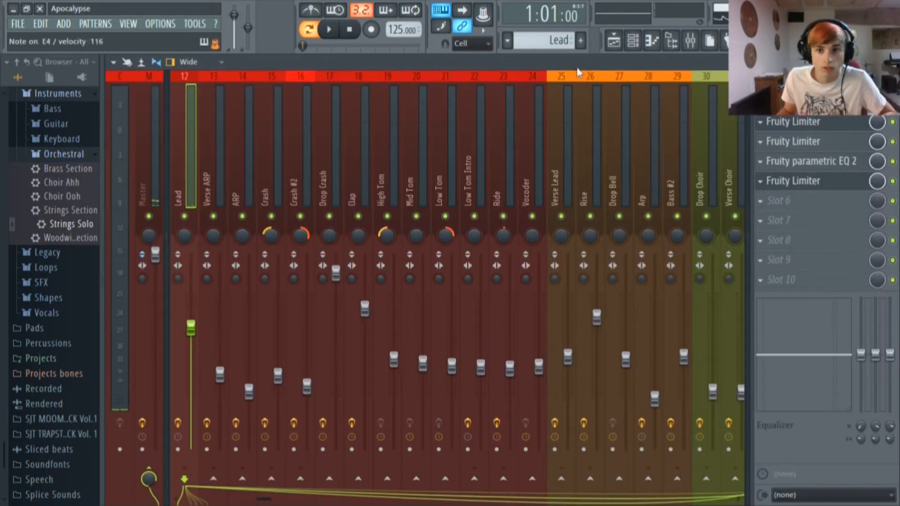
pyautogui.click(805, 120)
pyautogui.click(803, 105)
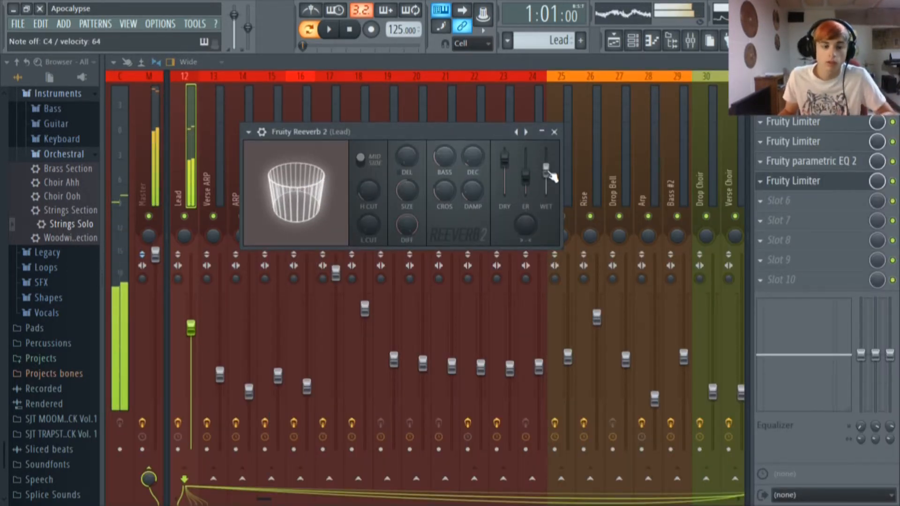
pyautogui.click(827, 141)
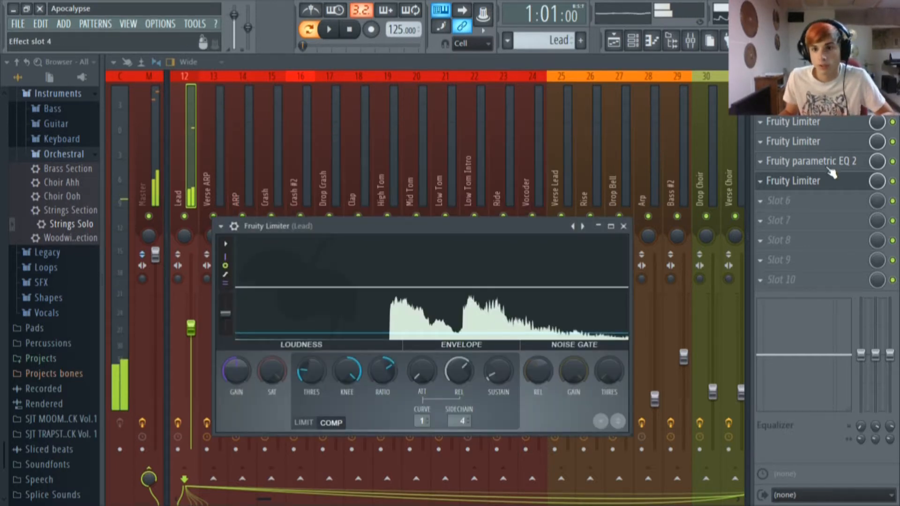
pyautogui.click(830, 165)
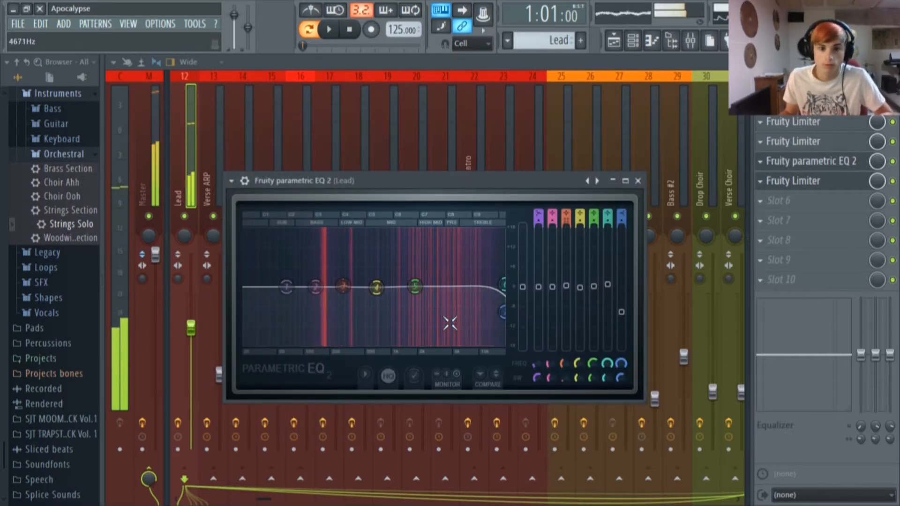
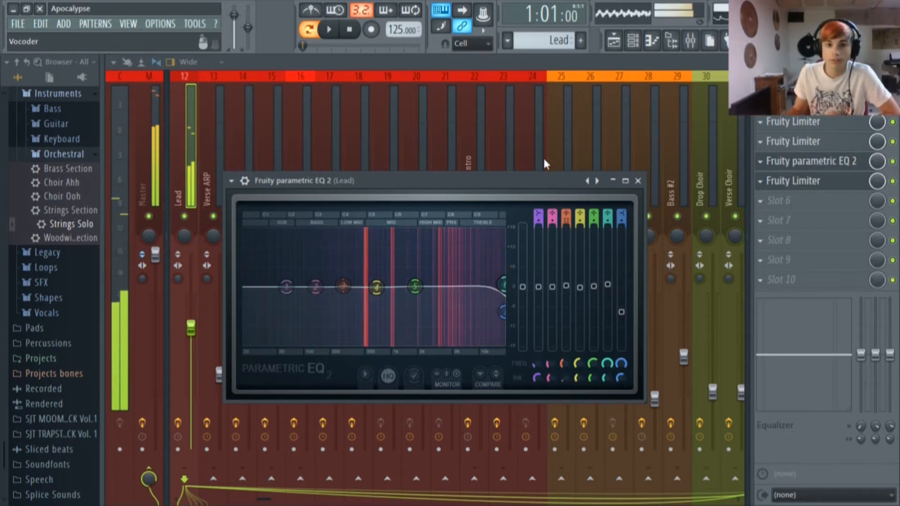
# Open the Lead #12 clip from the Drop B section in the piano roll and play its final notes.
pyautogui.click(609, 42)
pyautogui.scroll(-5, 516, 281)
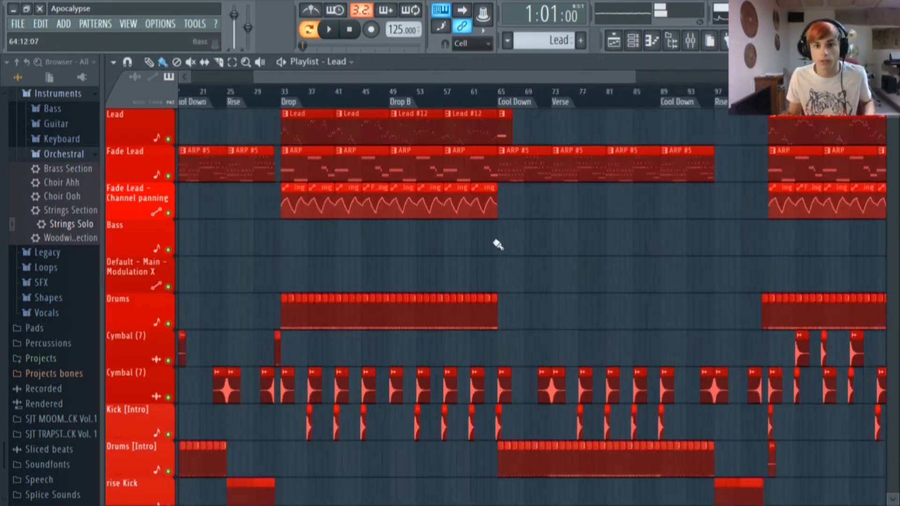
pyautogui.scroll(4, 501, 244)
pyautogui.doubleClick(344, 140)
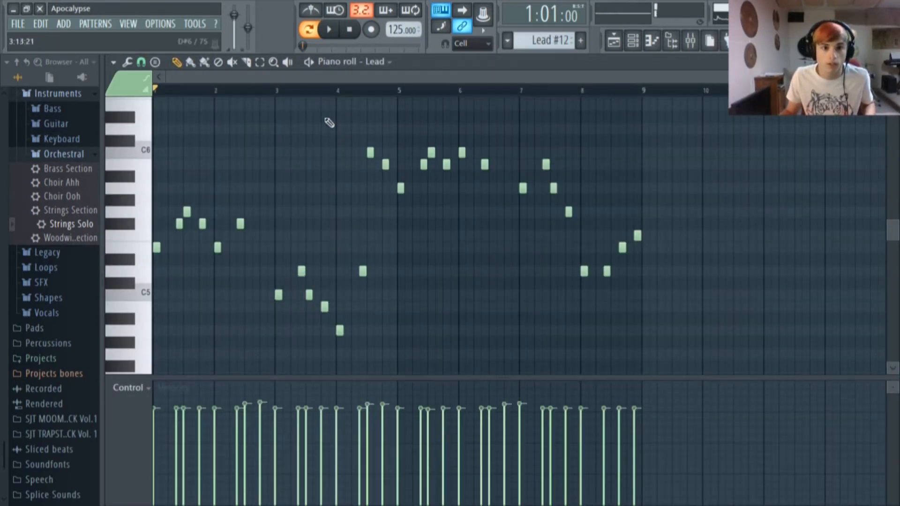
pyautogui.scroll(5, 305, 141)
pyautogui.click(484, 90)
pyautogui.press('space')
# Inspect the high-shelf band of the Lead mixer track's Fruity parametric EQ 2 during playback, then stop and close the plugin.
pyautogui.click(690, 41)
pyautogui.click(803, 161)
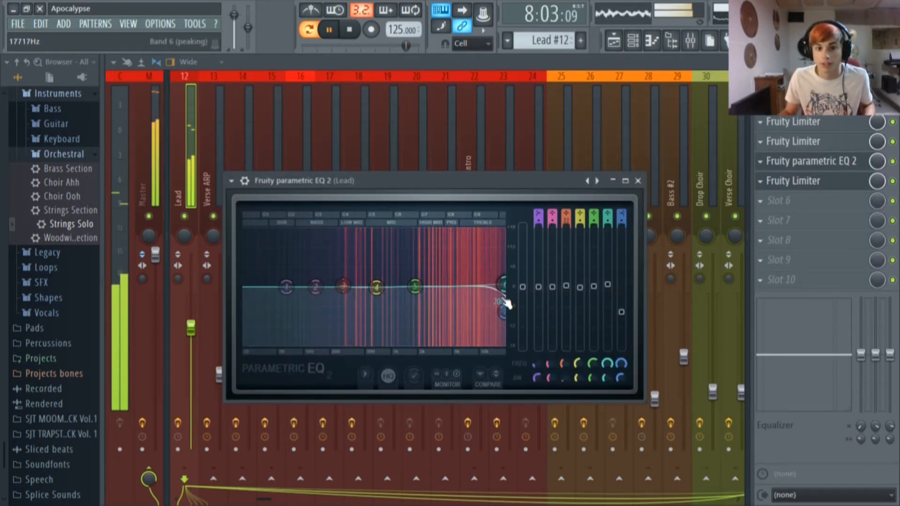
pyautogui.moveTo(497, 308); pyautogui.dragTo(504, 318)
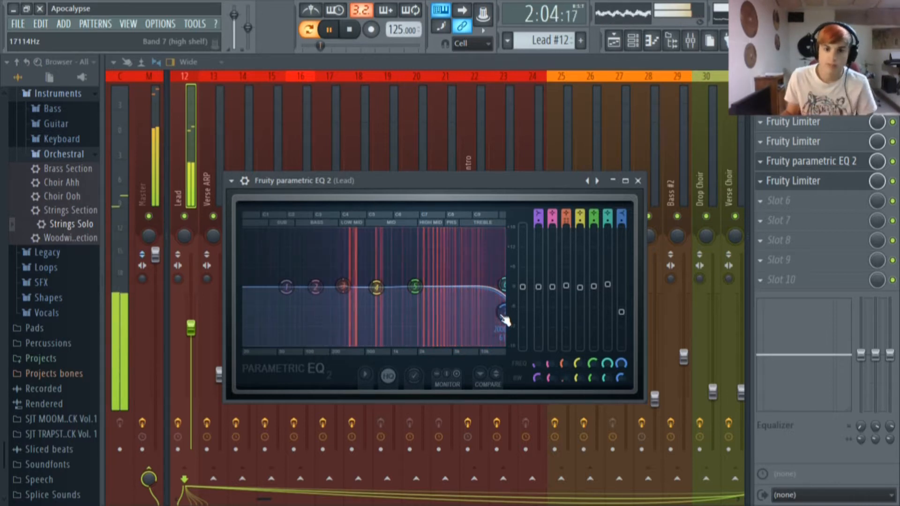
pyautogui.click(329, 29)
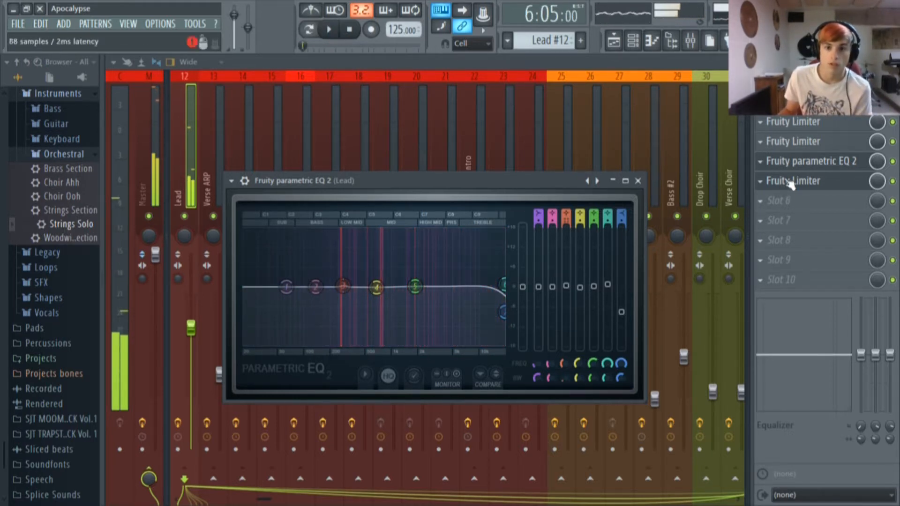
pyautogui.click(789, 181)
pyautogui.click(805, 165)
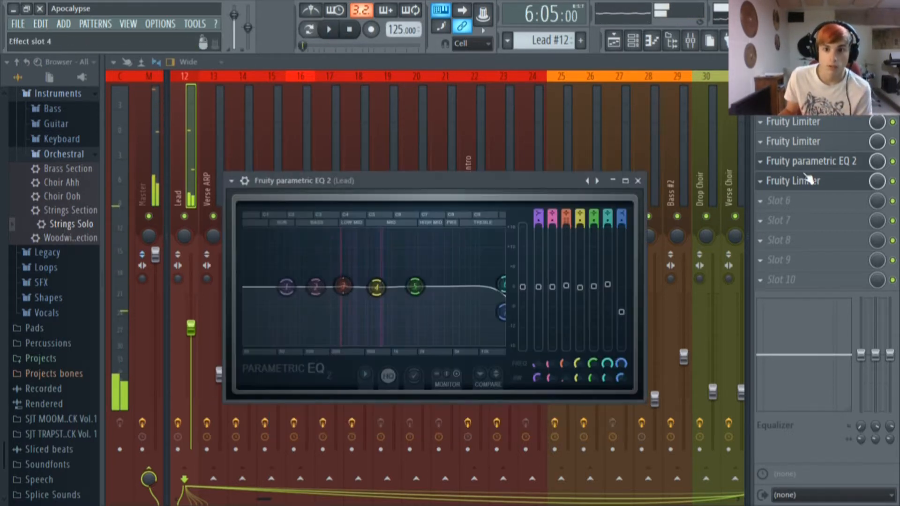
pyautogui.click(813, 163)
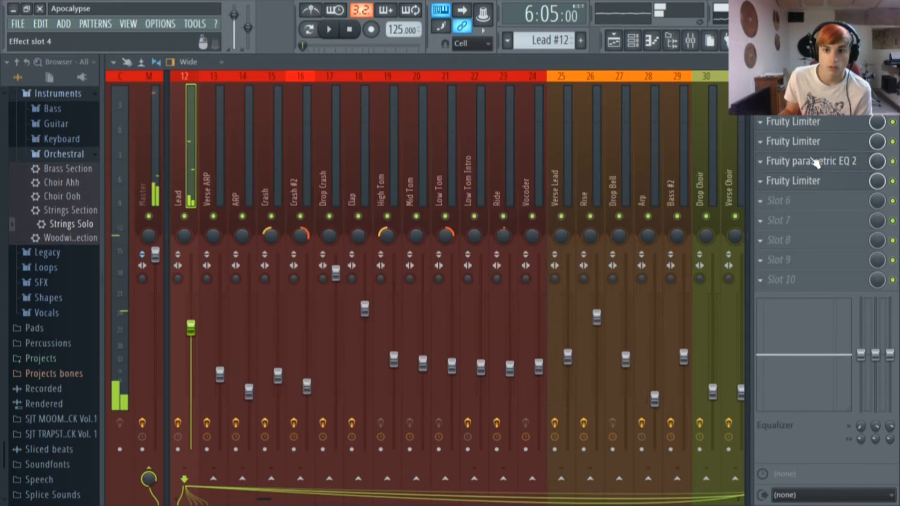
# Solo the Fade Lead playlist track and unmute its Channel panning automation track alongside it.
pyautogui.click(624, 46)
pyautogui.scroll(-4, 427, 194)
pyautogui.scroll(5, 365, 174)
pyautogui.moveTo(388, 78); pyautogui.dragTo(287, 77)
pyautogui.rightClick(168, 176)
pyautogui.click(168, 213)
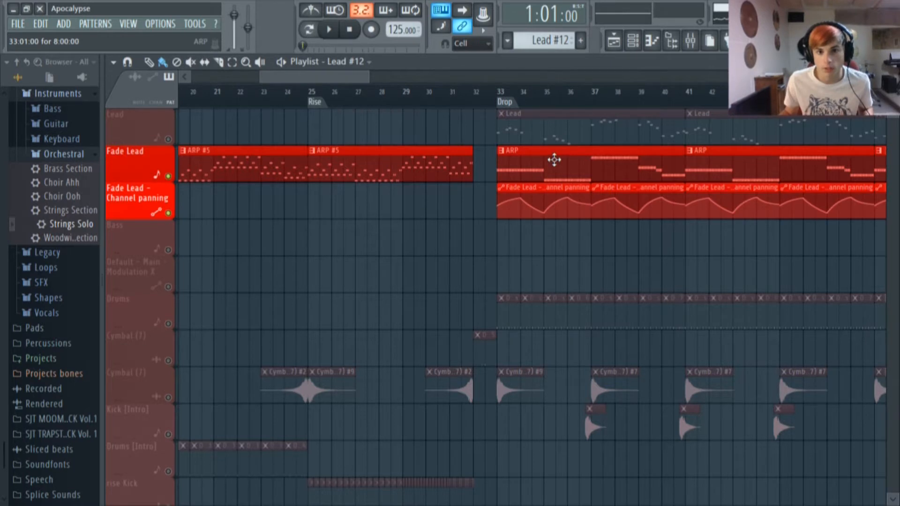
# Open the Drop's ARP clip in the piano roll and play its notes from the start, bar 5 and bar 7.
pyautogui.doubleClick(529, 164)
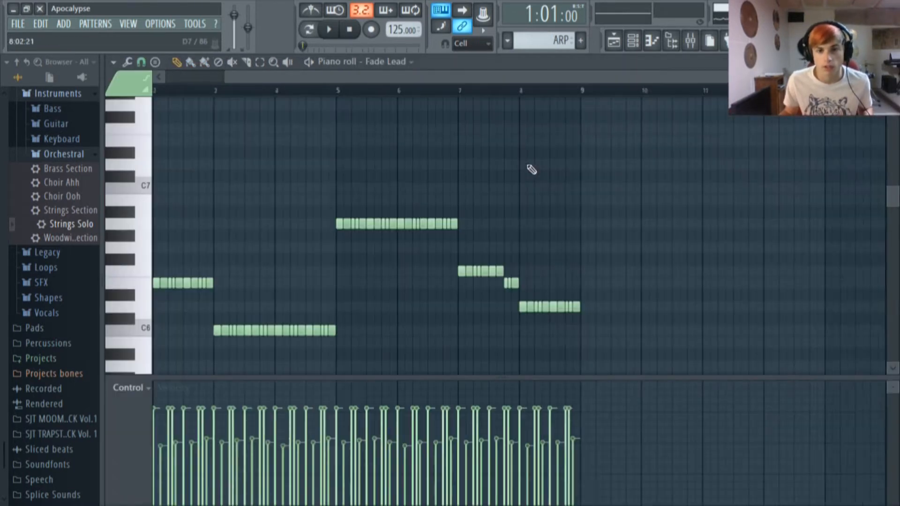
pyautogui.click(328, 31)
pyautogui.scroll(3, 311, 242)
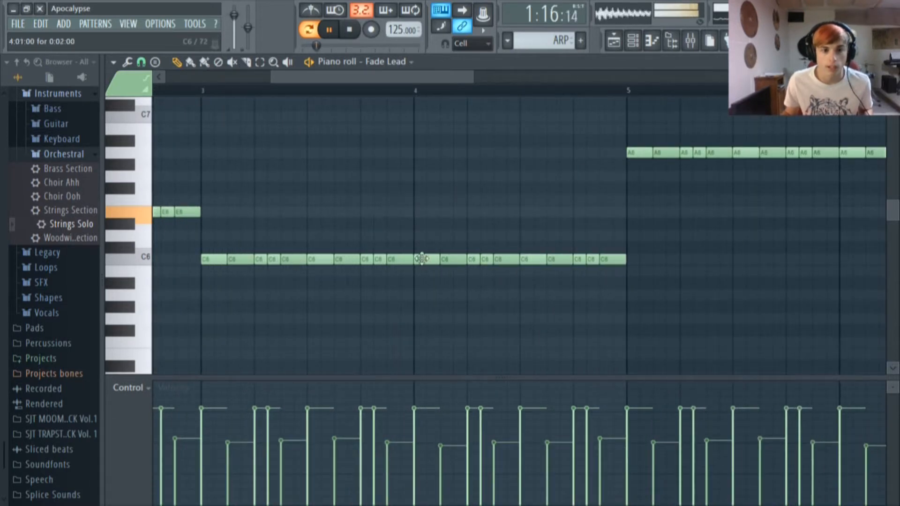
pyautogui.scroll(-4, 345, 240)
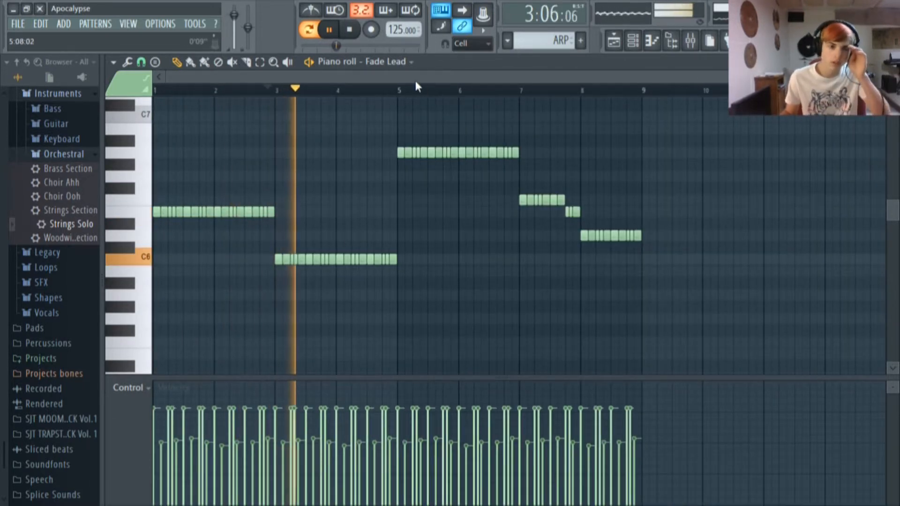
pyautogui.click(398, 88)
pyautogui.click(521, 88)
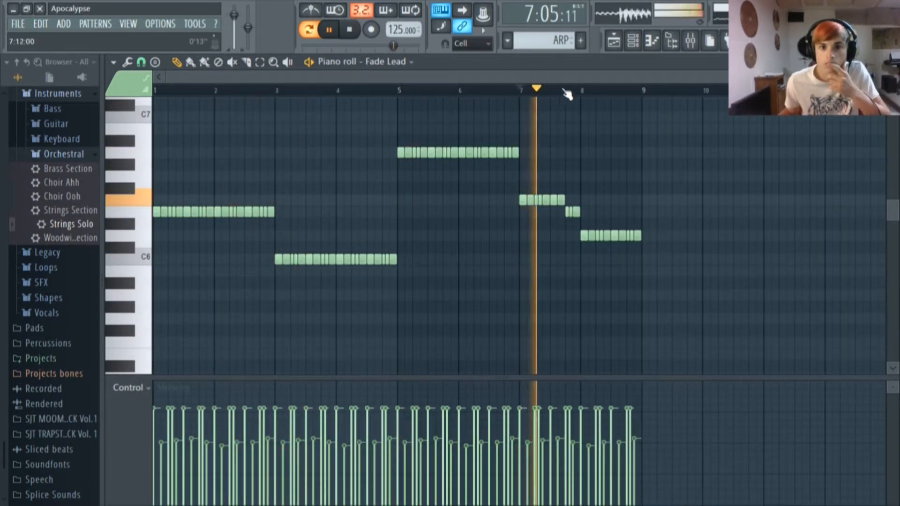
# Play the soloed Fade Lead with its panning automation from the Drop marker, then unsolo the tracks and stop playback.
pyautogui.click(613, 41)
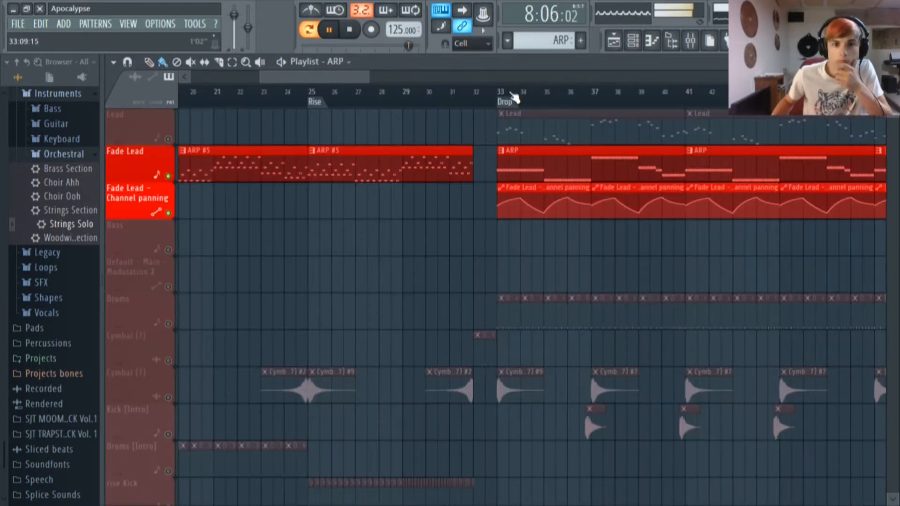
pyautogui.click(500, 91)
pyautogui.click(343, 88)
pyautogui.click(512, 101)
pyautogui.moveTo(350, 77)
pyautogui.mouseDown()
pyautogui.moveTo(404, 77)
pyautogui.moveTo(360, 77)
pyautogui.mouseUp()
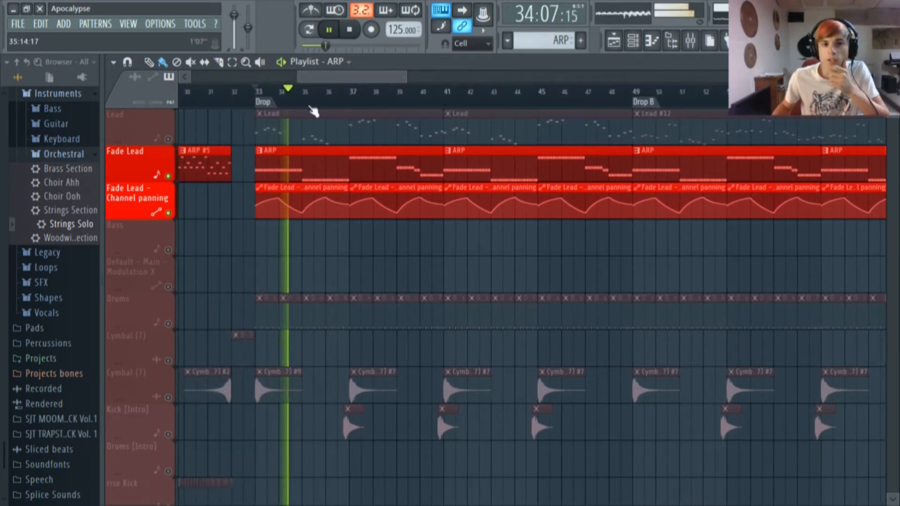
pyautogui.rightClick(170, 213)
pyautogui.click(350, 29)
# Open the Drop's orange Arp clip in the piano roll and play its pattern.
pyautogui.scroll(-5, 328, 185)
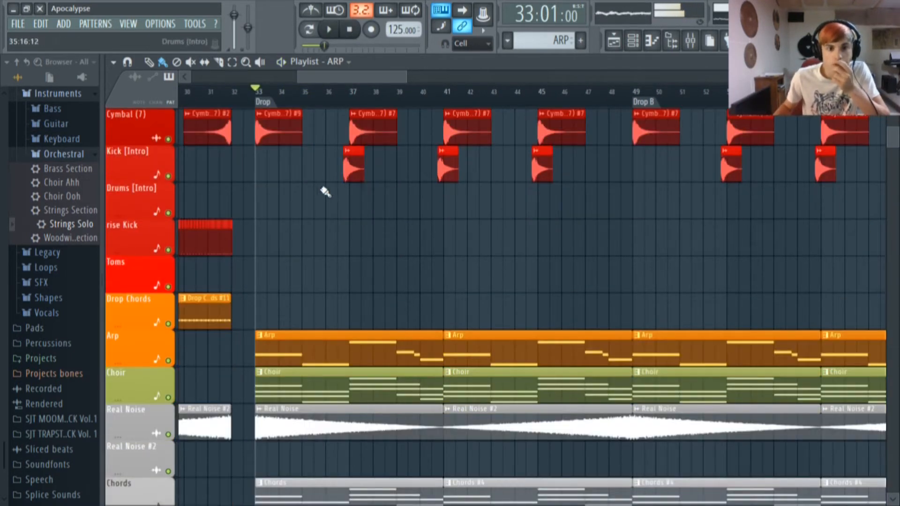
pyautogui.scroll(-2, 324, 197)
pyautogui.doubleClick(312, 288)
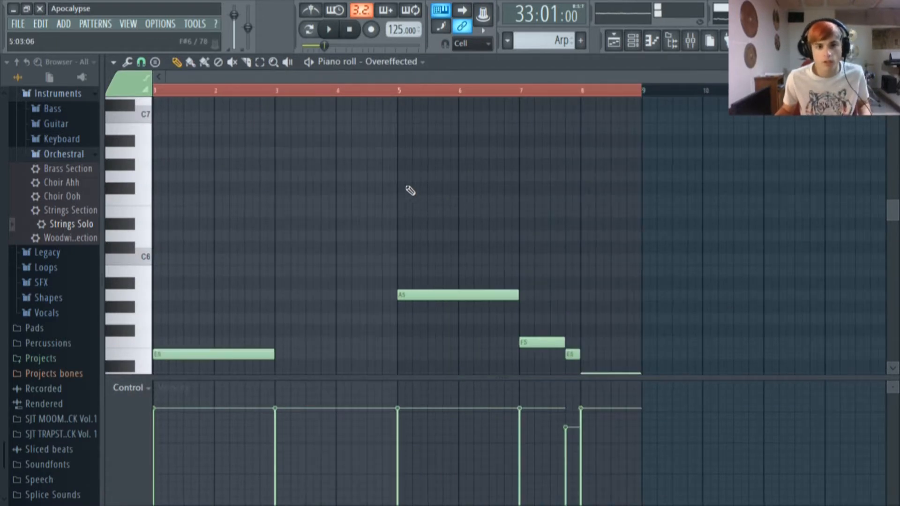
pyautogui.scroll(-3, 407, 187)
pyautogui.click(326, 31)
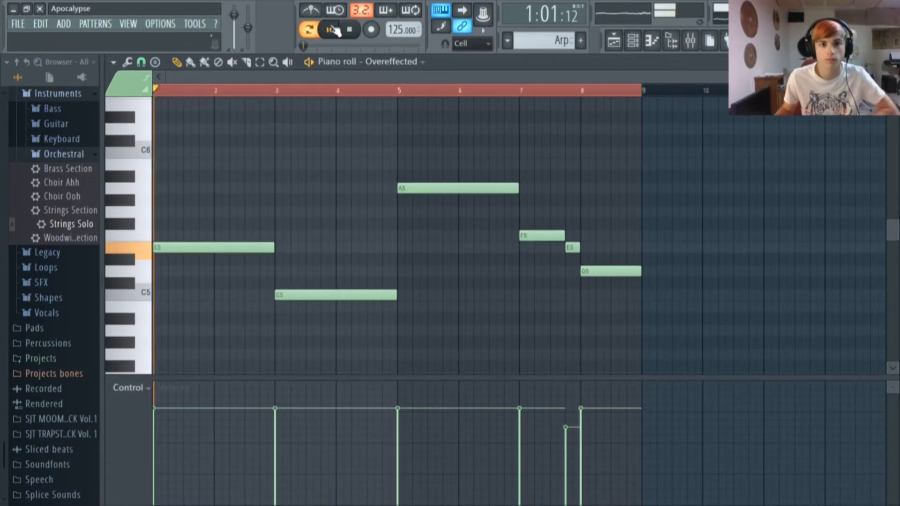
# Open the Overeffected channel's synth from the channel rack and inspect its effects, envelope page and articulation targets.
pyautogui.click(651, 41)
pyautogui.scroll(-4, 541, 172)
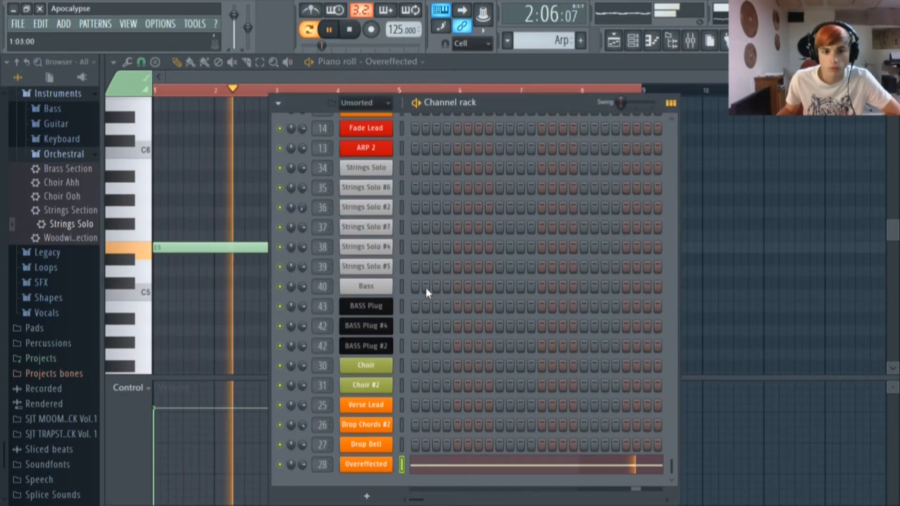
pyautogui.click(366, 464)
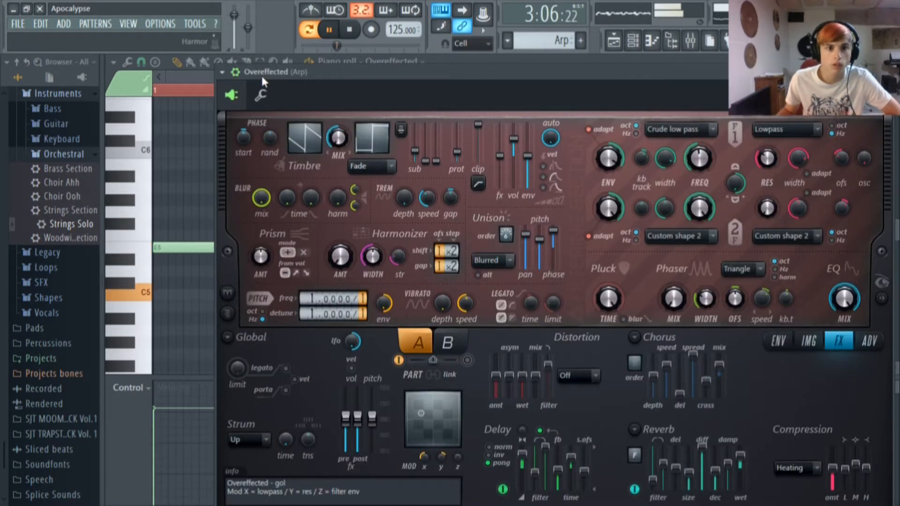
pyautogui.moveTo(369, 72); pyautogui.dragTo(284, 74)
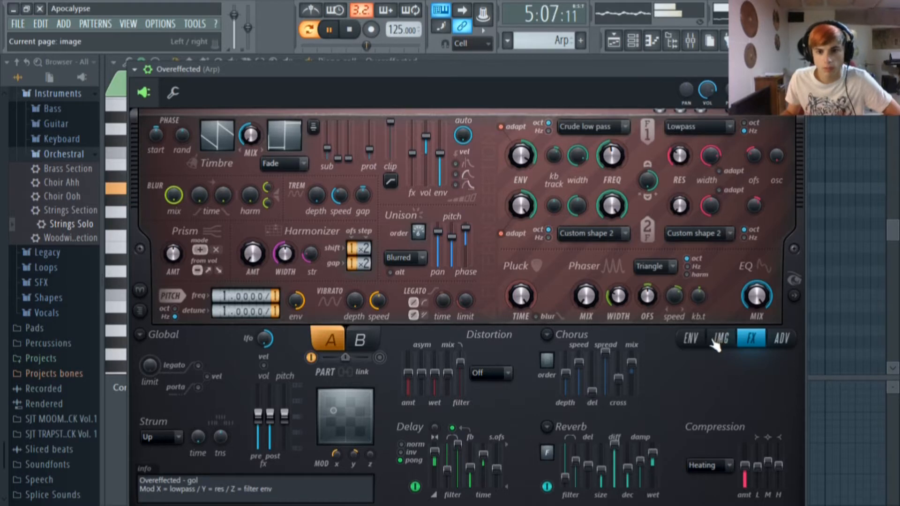
pyautogui.click(697, 341)
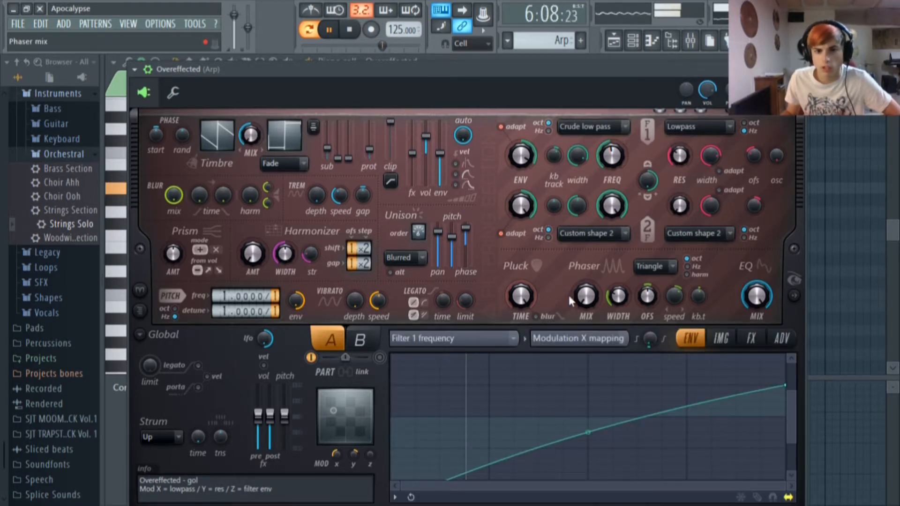
pyautogui.click(462, 337)
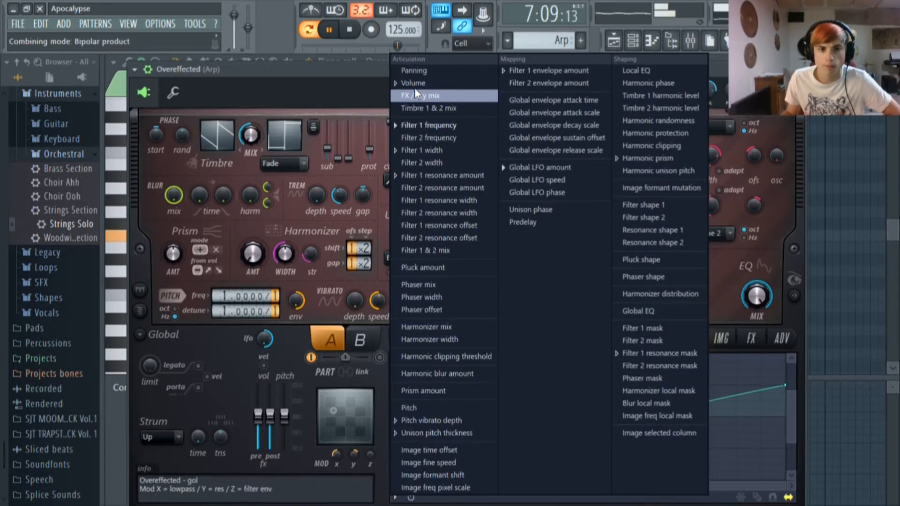
pyautogui.click(324, 63)
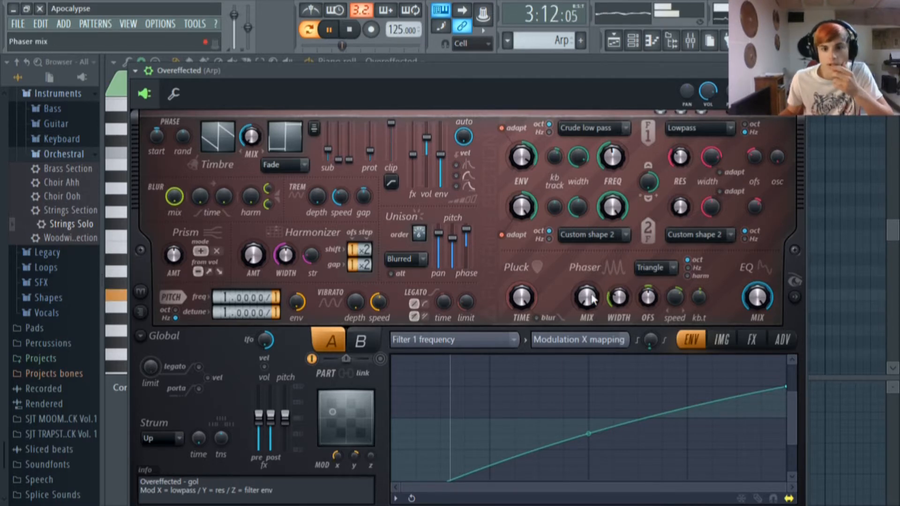
# Inspect the Arp mixer track's Fruity Limiters and Fruity parametric EQ 2 while the pattern plays.
pyautogui.click(690, 42)
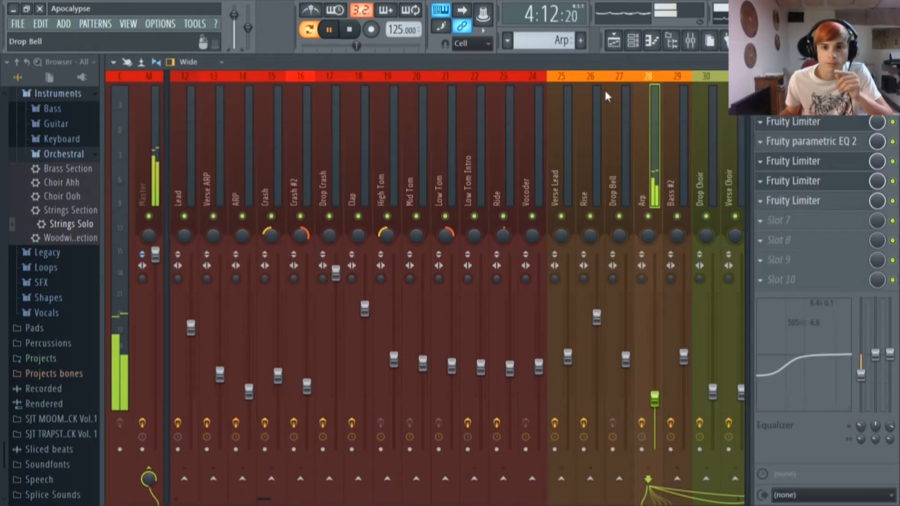
pyautogui.click(796, 123)
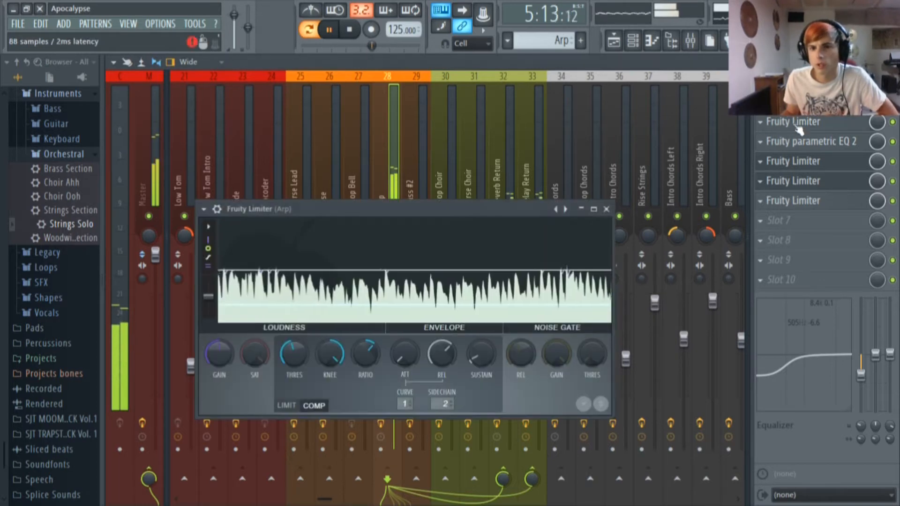
pyautogui.click(817, 143)
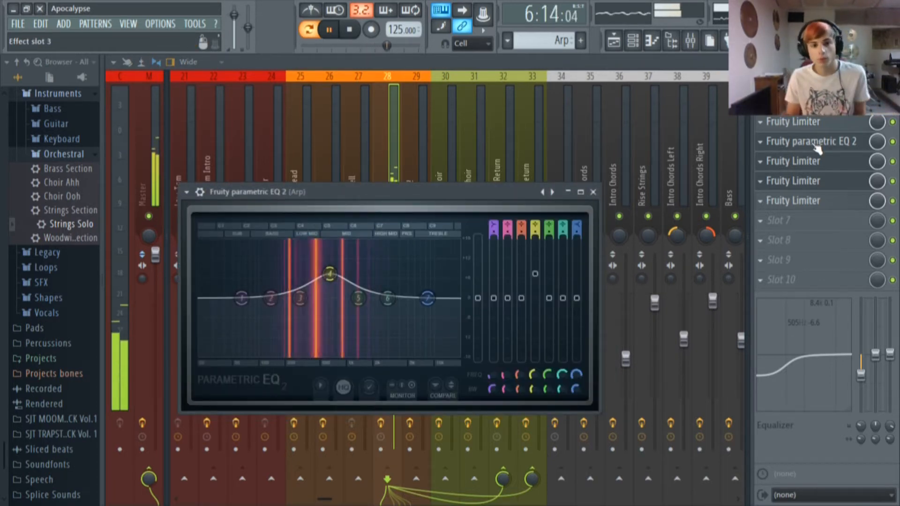
pyautogui.click(797, 121)
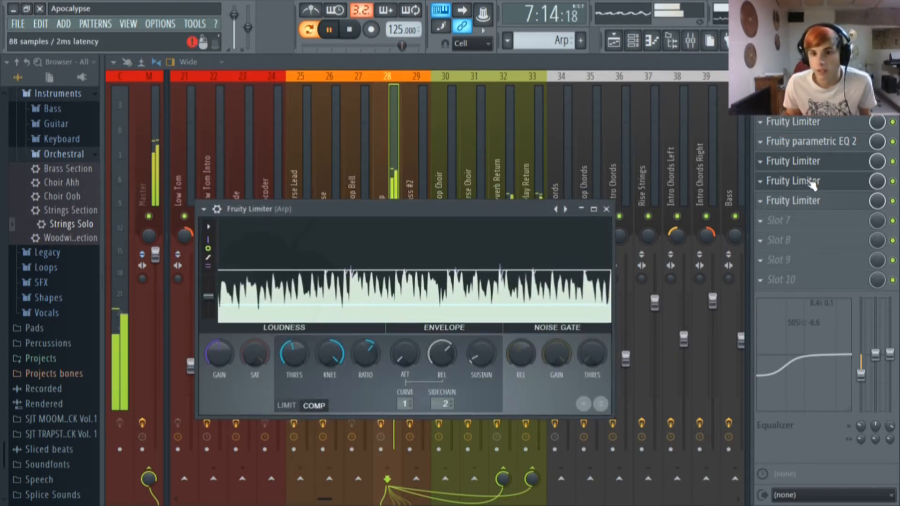
pyautogui.click(804, 163)
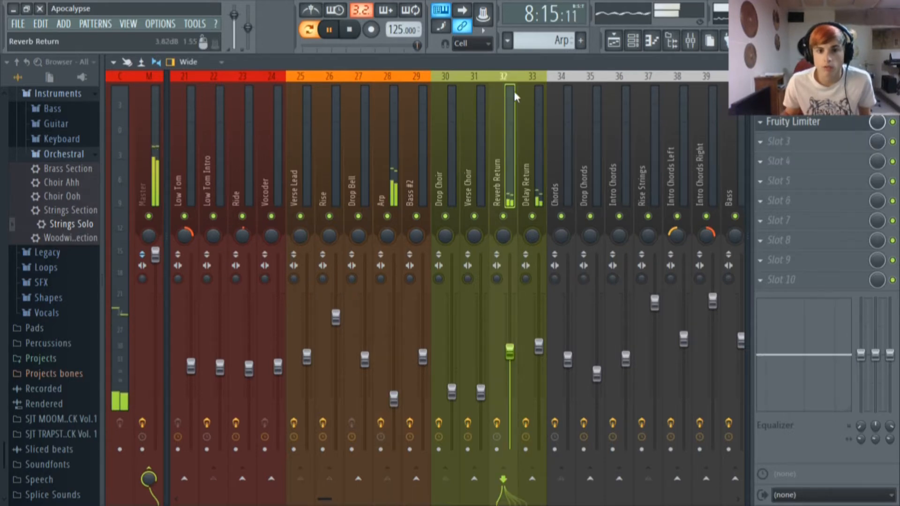
# Look through the Drop's remaining playlist tracks, from the choir, noise and chords to the bass and automation clips.
pyautogui.click(615, 42)
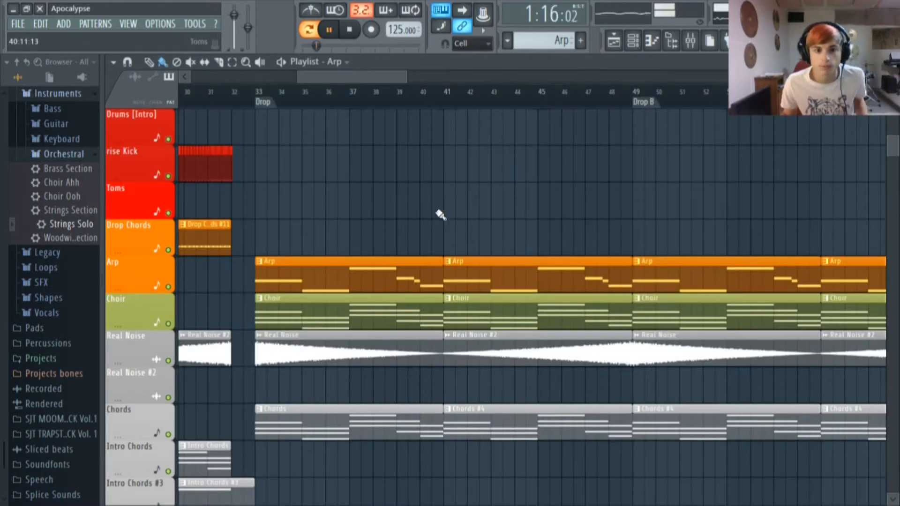
pyautogui.scroll(-8, 370, 222)
pyautogui.scroll(-5, 354, 202)
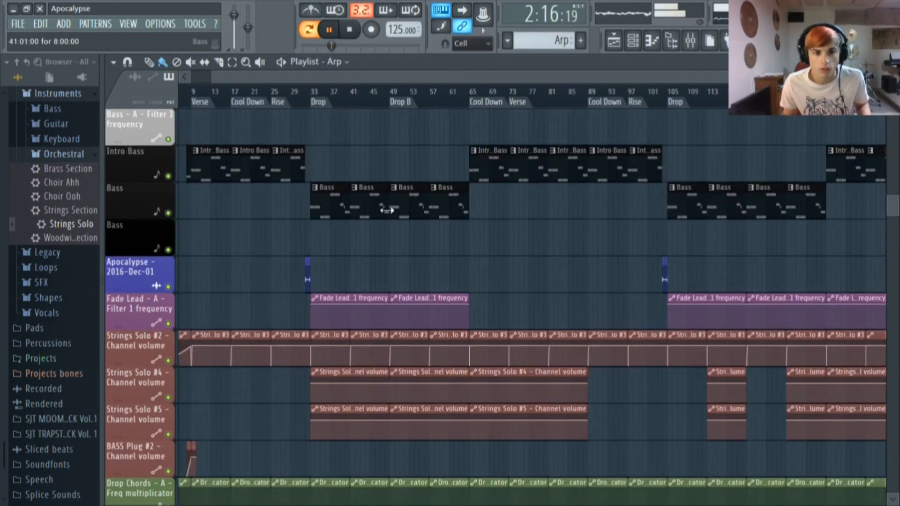
pyautogui.scroll(-15, 370, 206)
pyautogui.scroll(20, 387, 209)
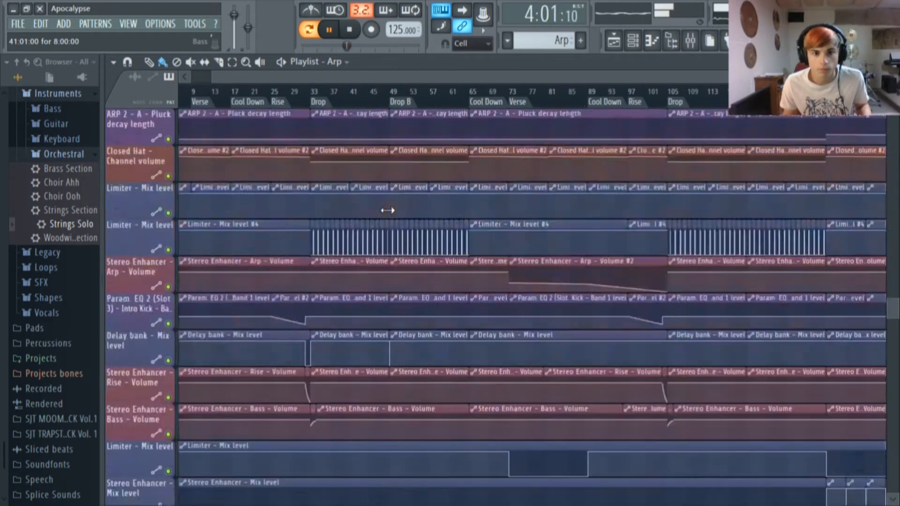
pyautogui.scroll(5, 392, 188)
# Go to a later part of the arrangement, audition it from two timeline positions and stop playback.
pyautogui.moveTo(413, 81); pyautogui.dragTo(671, 84)
pyautogui.click(447, 91)
pyautogui.click(486, 87)
pyautogui.click(351, 30)
# Review the later section's playlist tracks and go to the end of the arrangement around the last Verse and the Outro.
pyautogui.scroll(-10, 529, 206)
pyautogui.scroll(11, 531, 204)
pyautogui.scroll(-11, 454, 189)
pyautogui.scroll(11, 467, 201)
pyautogui.moveTo(441, 77); pyautogui.dragTo(378, 51)
pyautogui.moveTo(543, 66); pyautogui.dragTo(702, 85)
pyautogui.click(253, 90)
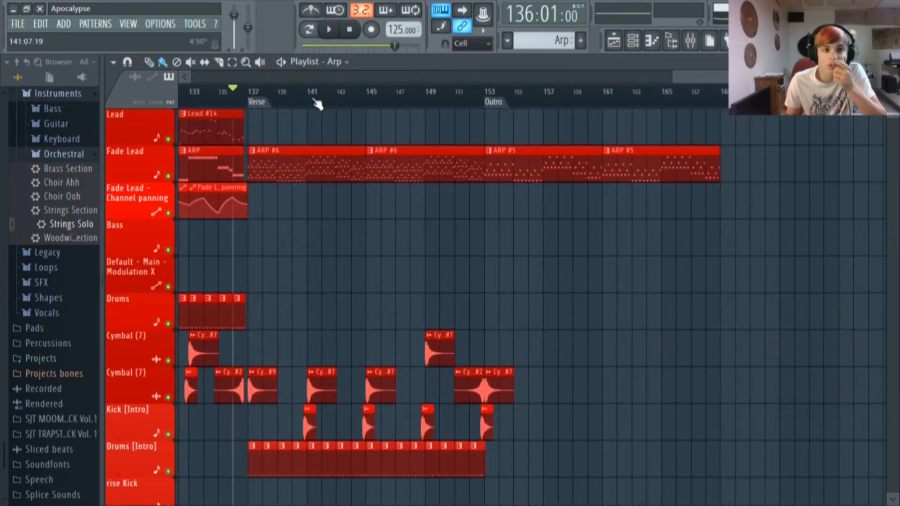
# Open the last Verse's ARP #6 clip in the piano roll, play its opening notes and return to the playlist.
pyautogui.doubleClick(301, 164)
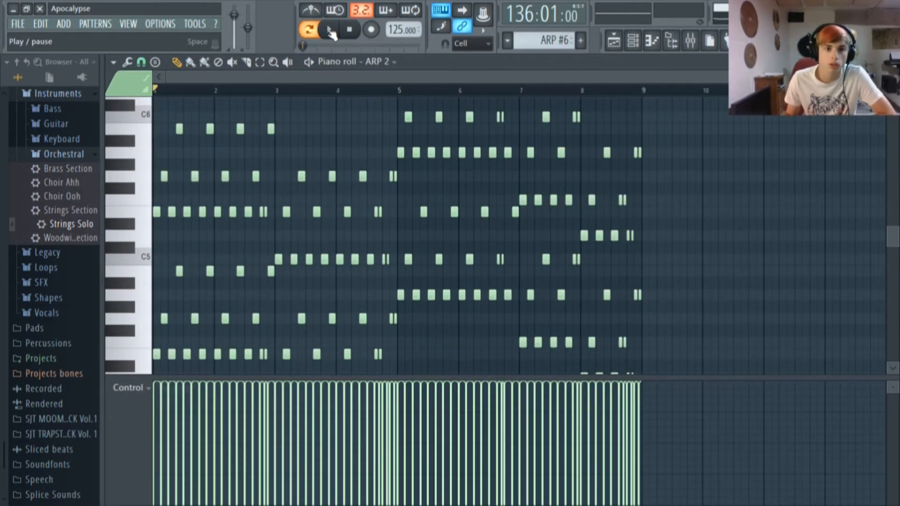
pyautogui.scroll(-3, 350, 205)
pyautogui.click(329, 29)
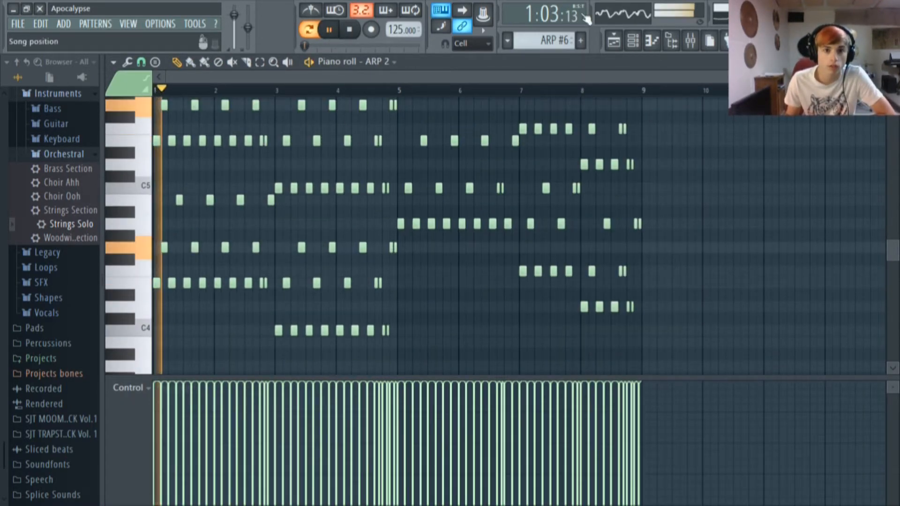
pyautogui.click(621, 46)
pyautogui.click(308, 29)
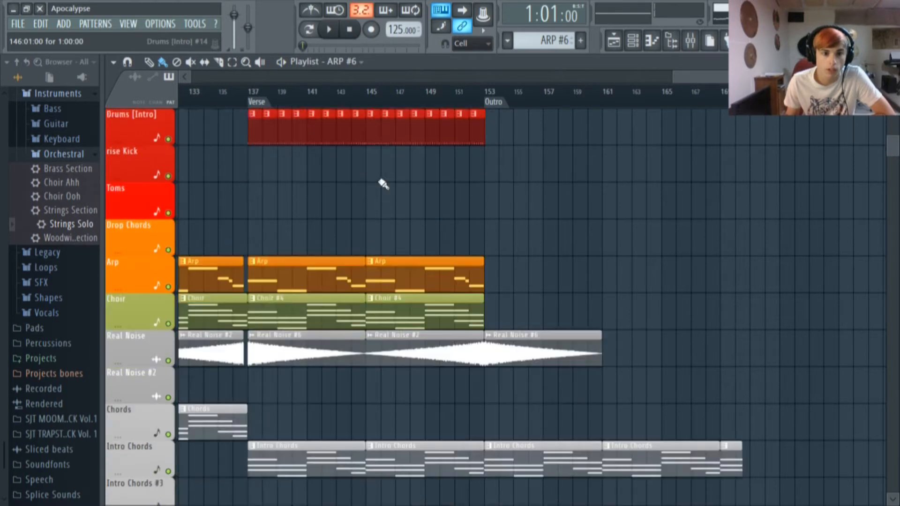
# Look through the last Verse's playlist tracks, audition the arrangement from just before that Verse around bar 136 and stop playback.
pyautogui.scroll(-15, 375, 197)
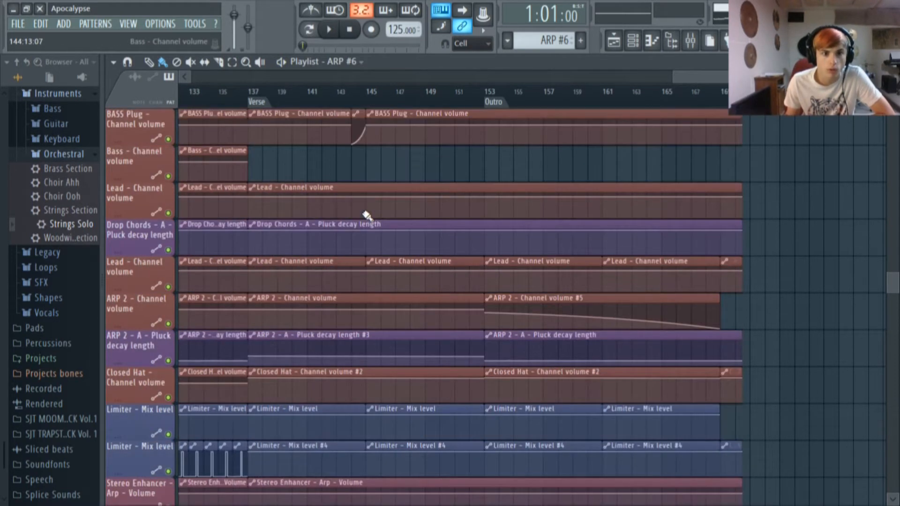
pyautogui.scroll(-3, 363, 217)
pyautogui.scroll(20, 363, 216)
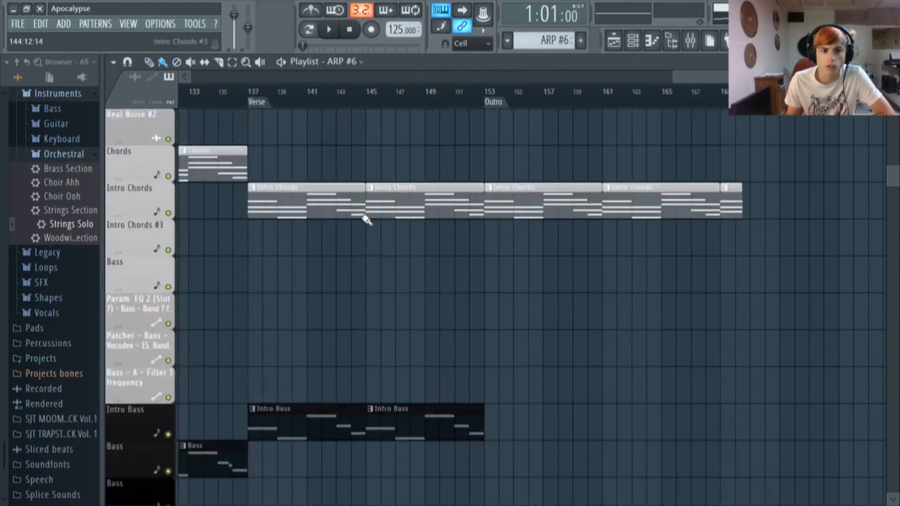
pyautogui.click(234, 90)
pyautogui.click(332, 31)
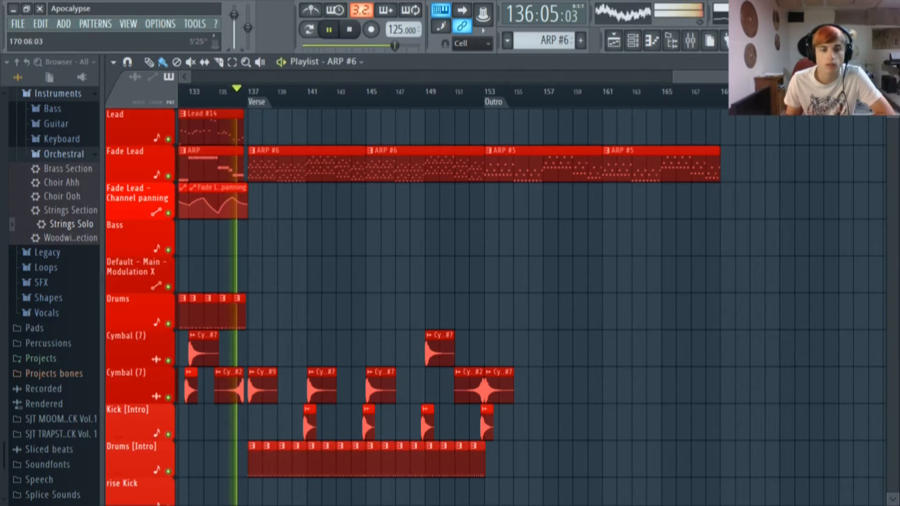
pyautogui.moveTo(710, 78); pyautogui.dragTo(691, 79)
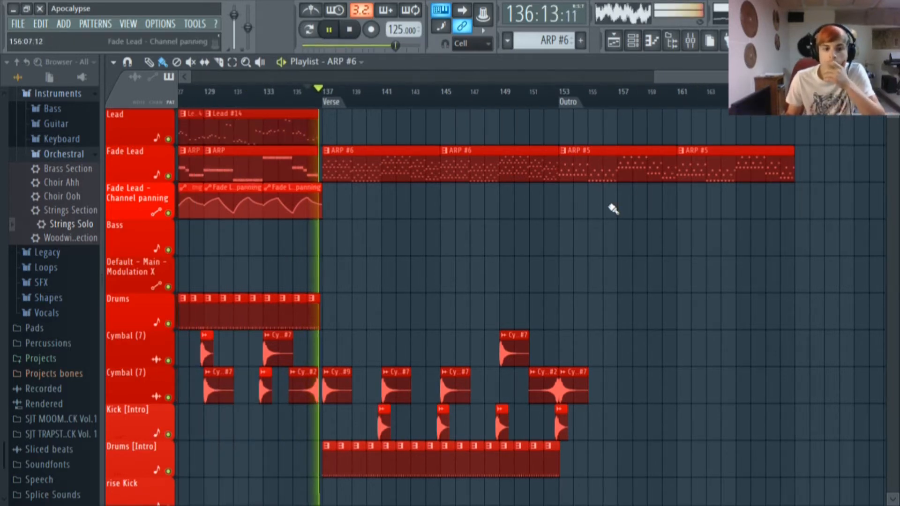
pyautogui.click(352, 32)
# Review the last Verse and Outro tracks, from the leads and drums to the string solo and volume automation.
pyautogui.scroll(-3, 403, 211)
pyautogui.scroll(3, 385, 206)
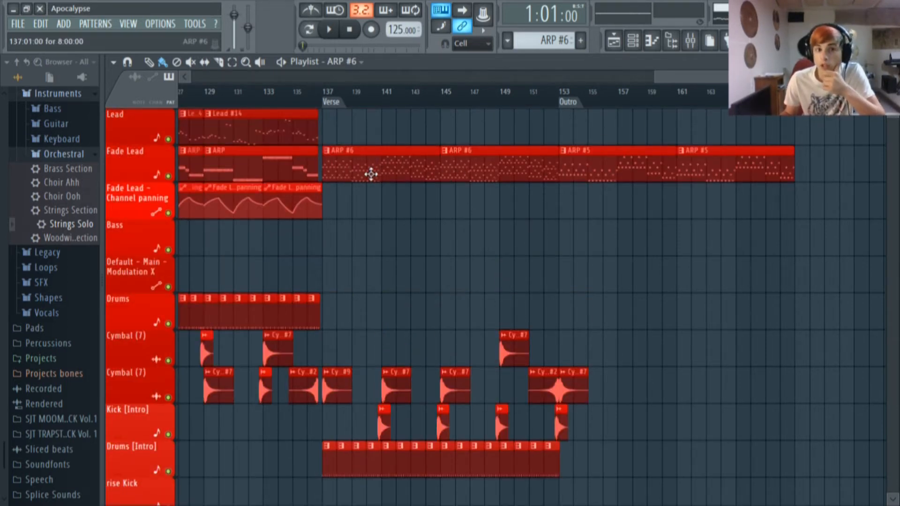
pyautogui.scroll(-10, 398, 195)
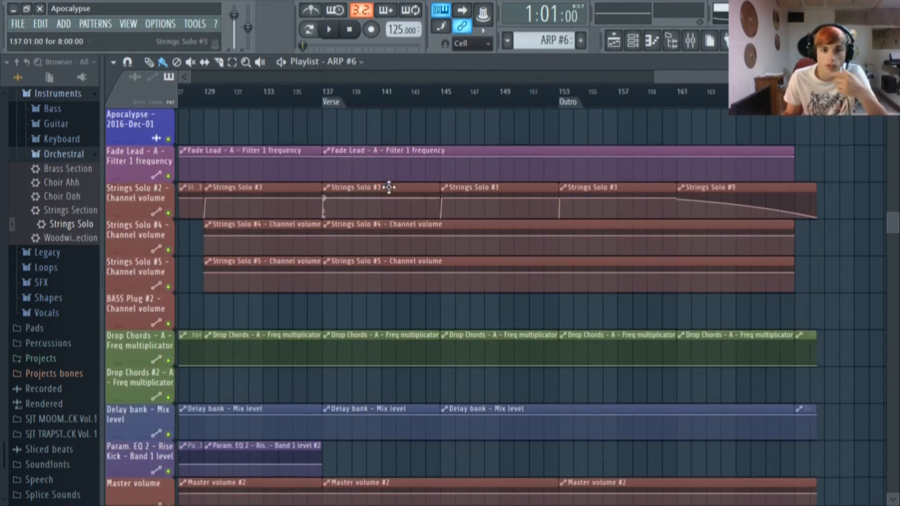
pyautogui.scroll(-2, 388, 188)
pyautogui.scroll(10, 398, 234)
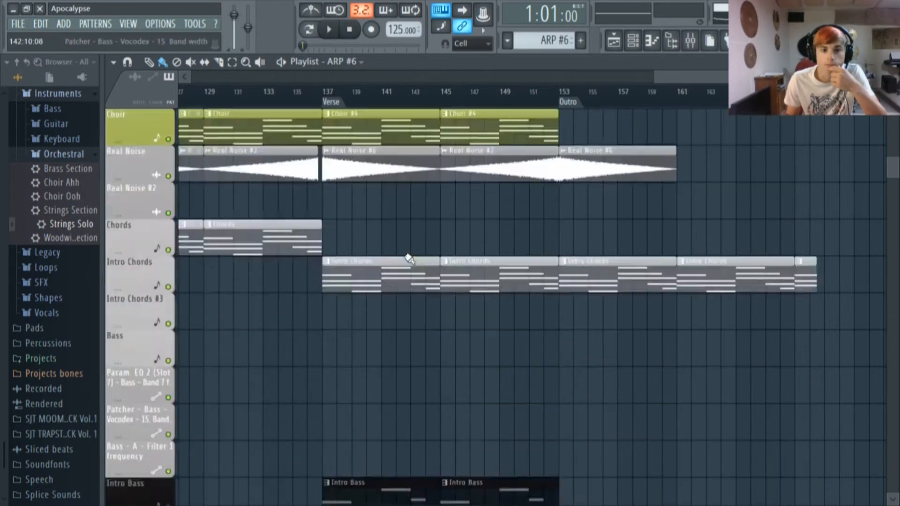
pyautogui.moveTo(687, 79)
pyautogui.mouseDown()
pyautogui.moveTo(676, 76)
pyautogui.moveTo(691, 79)
pyautogui.mouseUp()
pyautogui.scroll(-7, 634, 178)
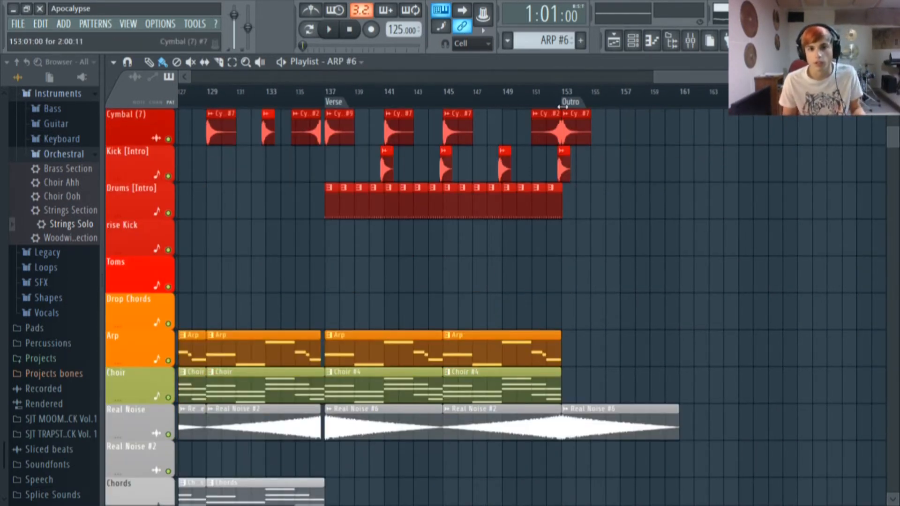
# Show the whole song in the playlist and look through its automation tracks from Intro to Outro.
pyautogui.scroll(-16, 628, 151)
pyautogui.scroll(-5, 618, 169)
pyautogui.scroll(-20, 605, 187)
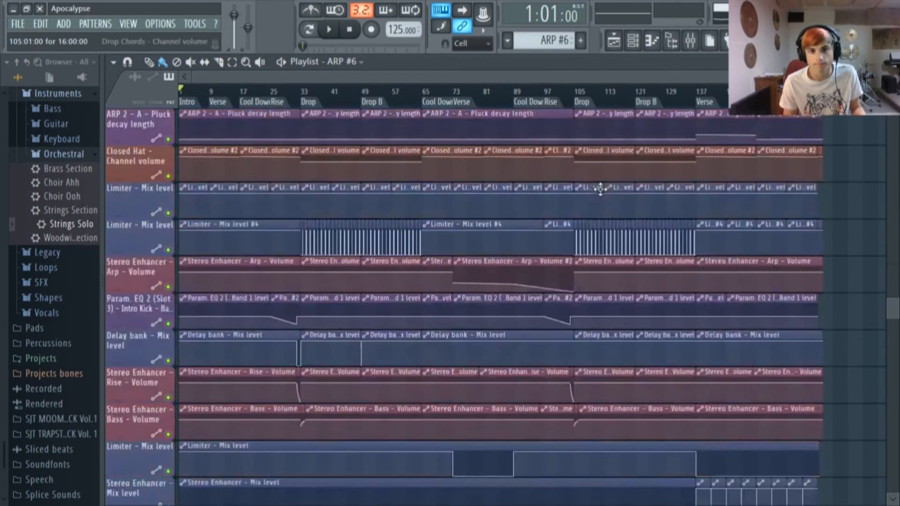
pyautogui.scroll(-10, 599, 189)
pyautogui.scroll(20, 599, 189)
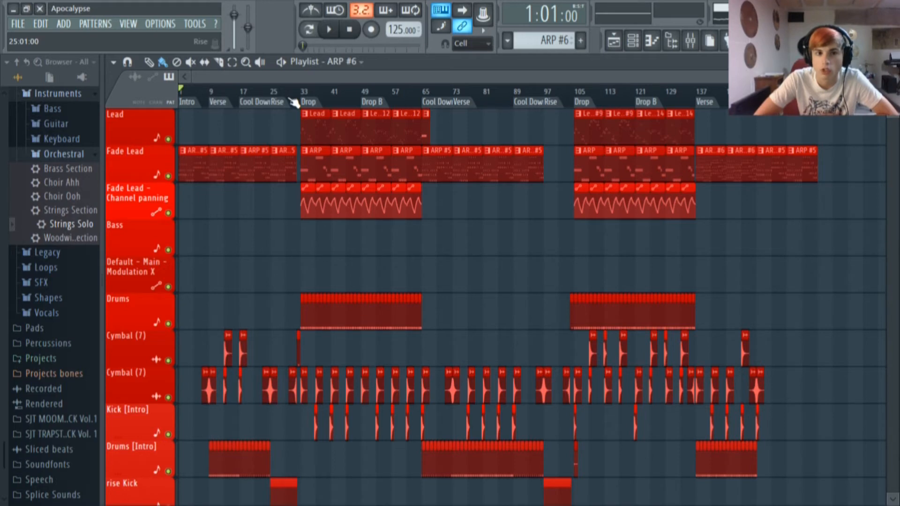
# Examine the full arrangement's chord, arp, choir and noise tracks and return to the Lead track.
pyautogui.scroll(-15, 347, 221)
pyautogui.scroll(7, 356, 232)
pyautogui.scroll(-3, 351, 220)
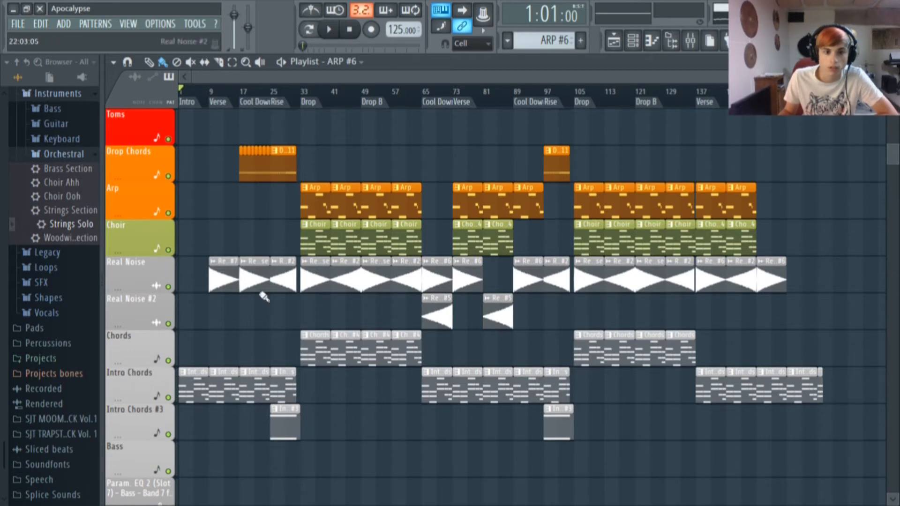
pyautogui.scroll(-1, 264, 296)
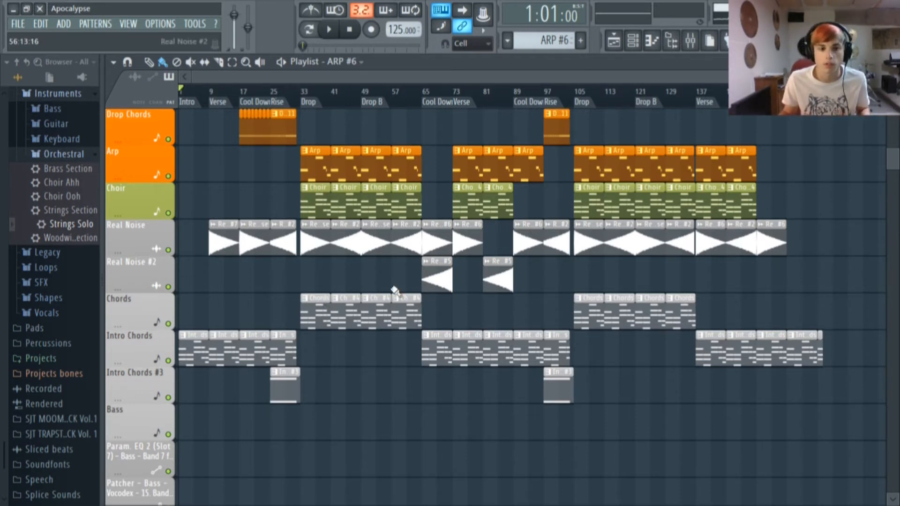
pyautogui.scroll(-8, 350, 311)
pyautogui.scroll(8, 361, 313)
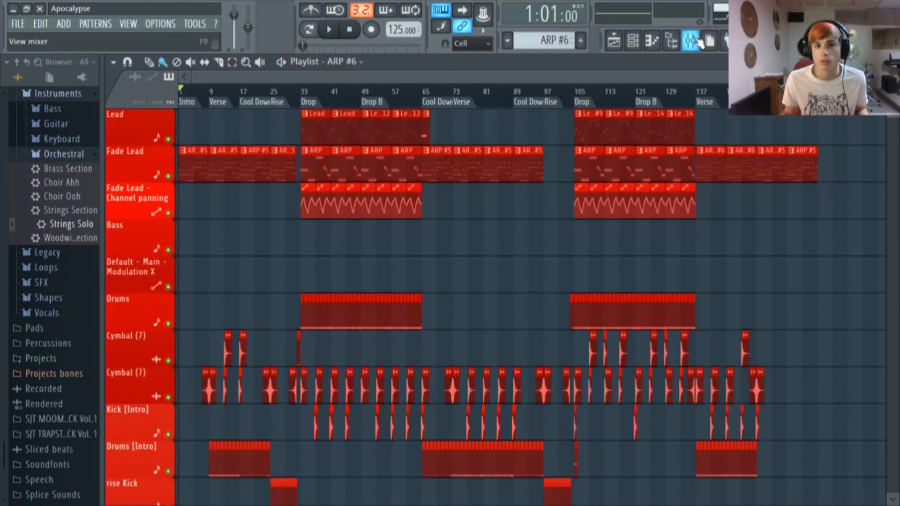
# Show the mixer, select the Master track and inspect its Fruity Stereo Enhancer settings.
pyautogui.click(692, 41)
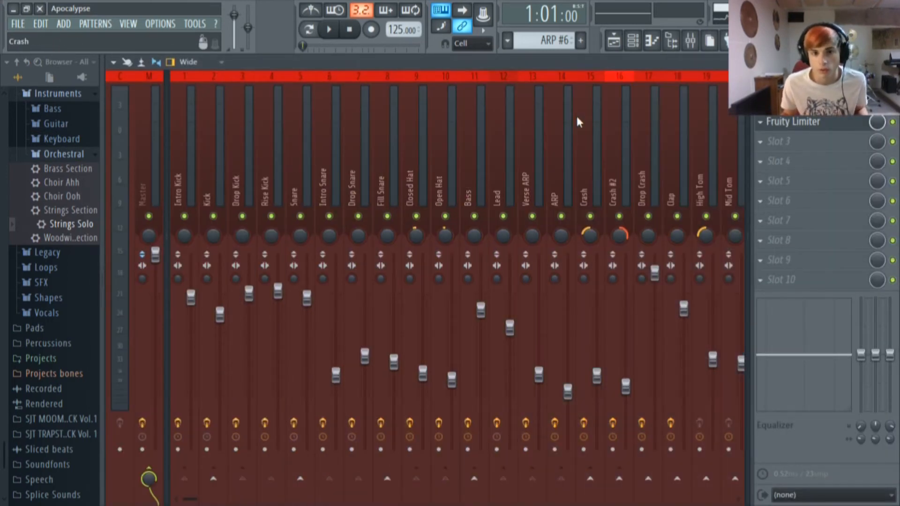
pyautogui.click(146, 75)
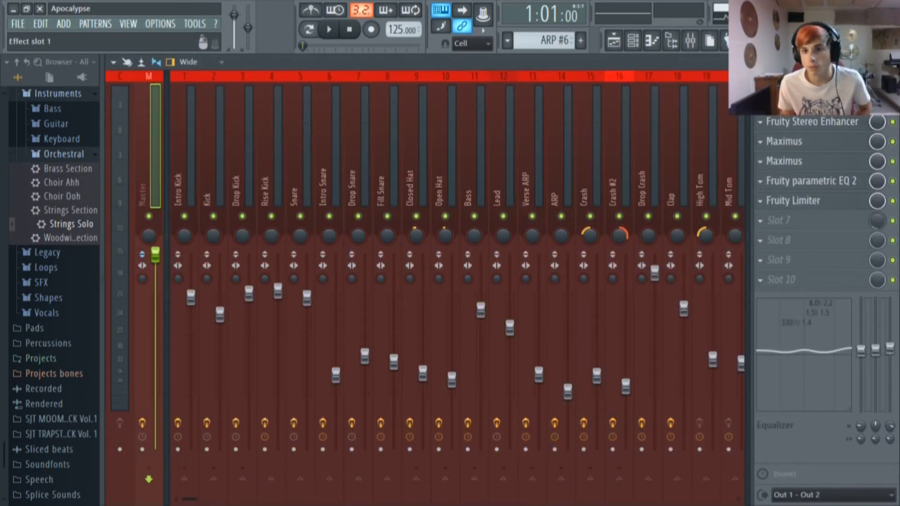
pyautogui.click(814, 123)
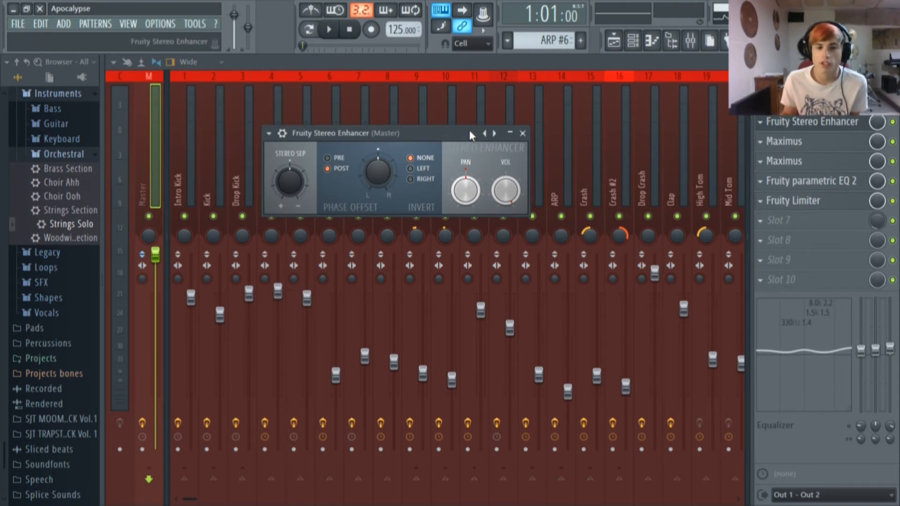
pyautogui.click(815, 129)
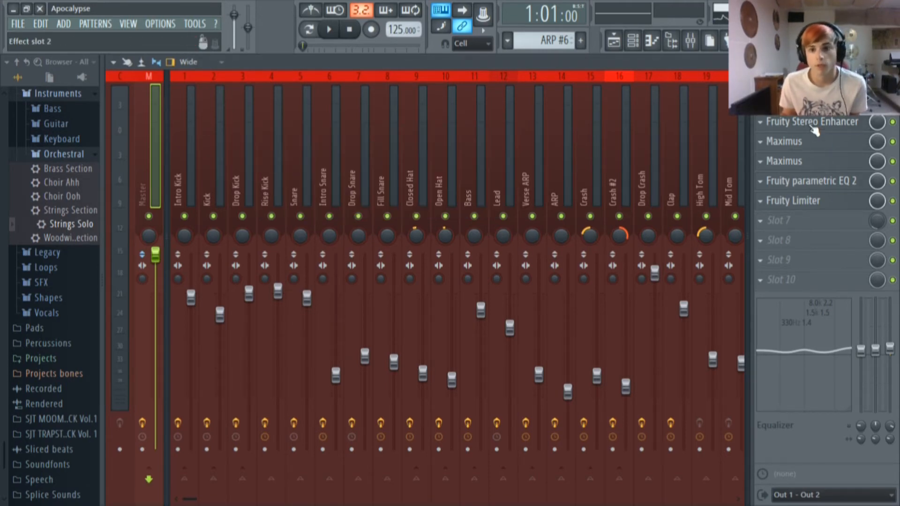
pyautogui.scroll(-3, 284, 323)
pyautogui.scroll(3, 404, 154)
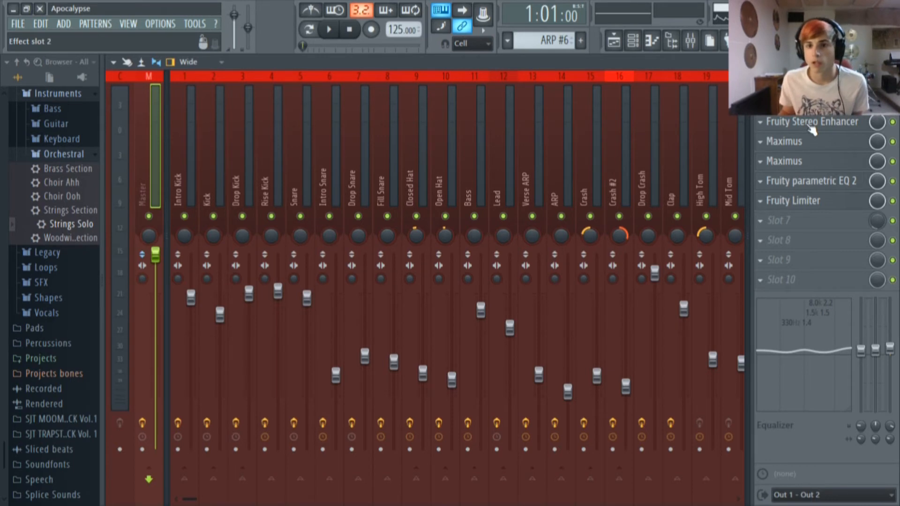
pyautogui.click(811, 127)
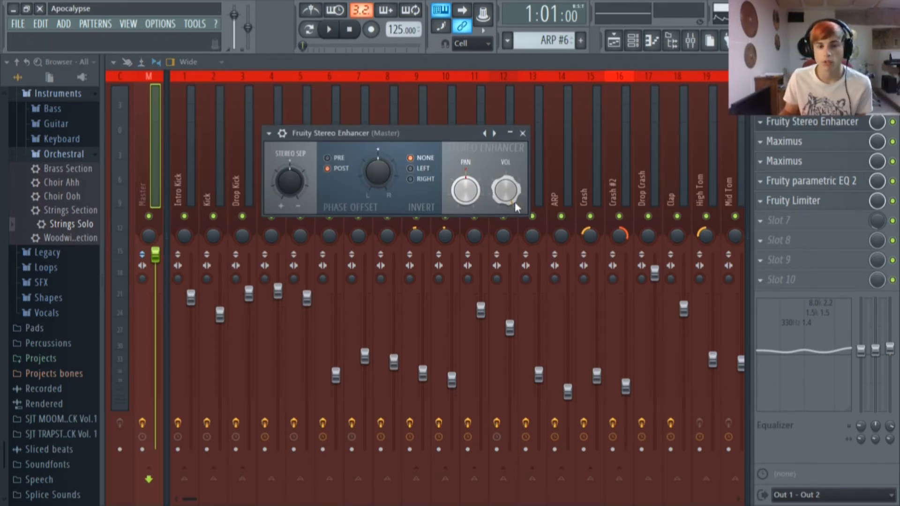
# Compare the settings of the two Maximus effects on the Master track, switching between them several times.
pyautogui.click(803, 142)
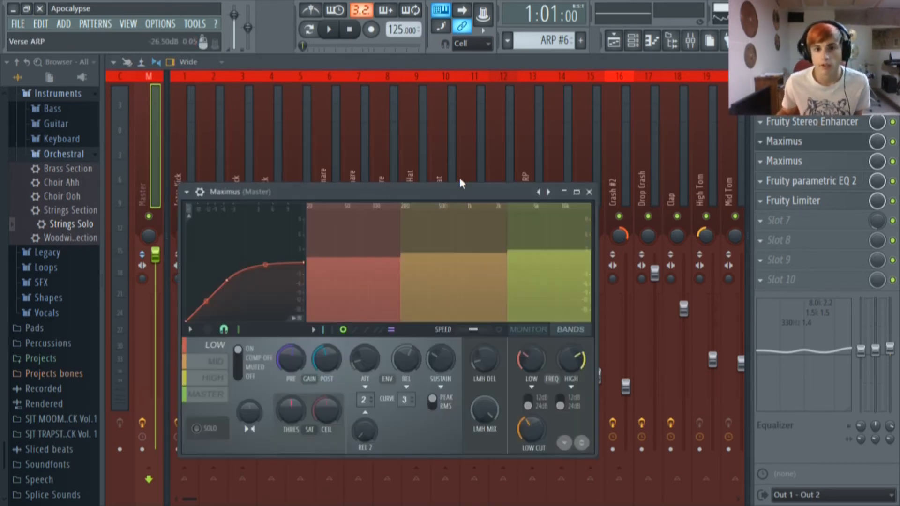
pyautogui.moveTo(446, 190); pyautogui.dragTo(460, 152)
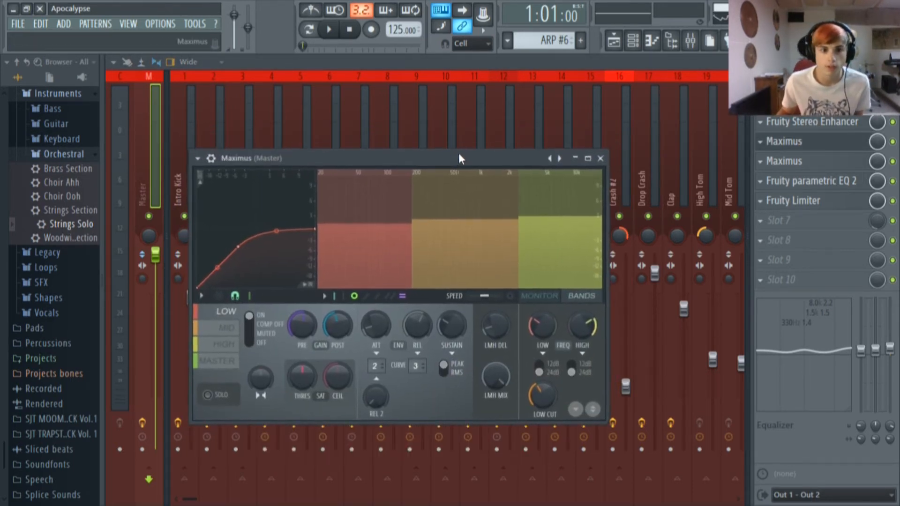
pyautogui.click(808, 142)
pyautogui.click(807, 162)
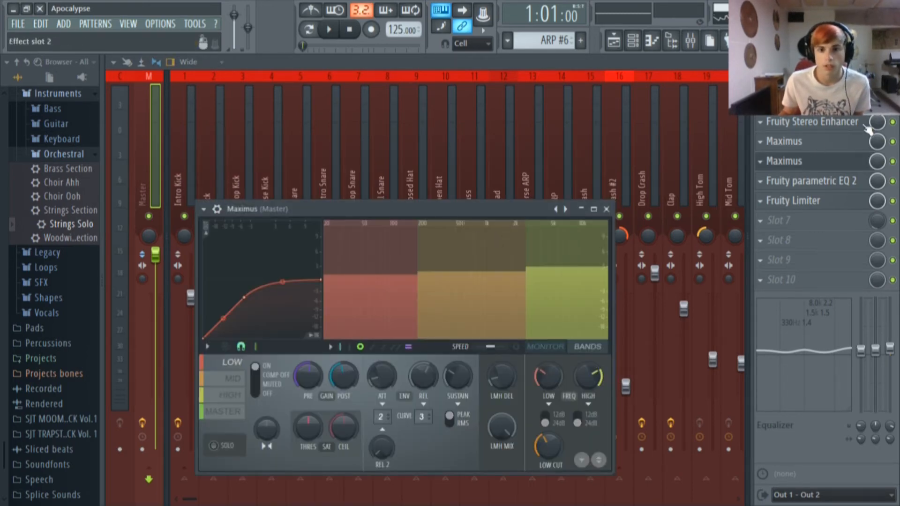
pyautogui.click(807, 161)
pyautogui.click(808, 142)
pyautogui.click(809, 142)
pyautogui.click(805, 161)
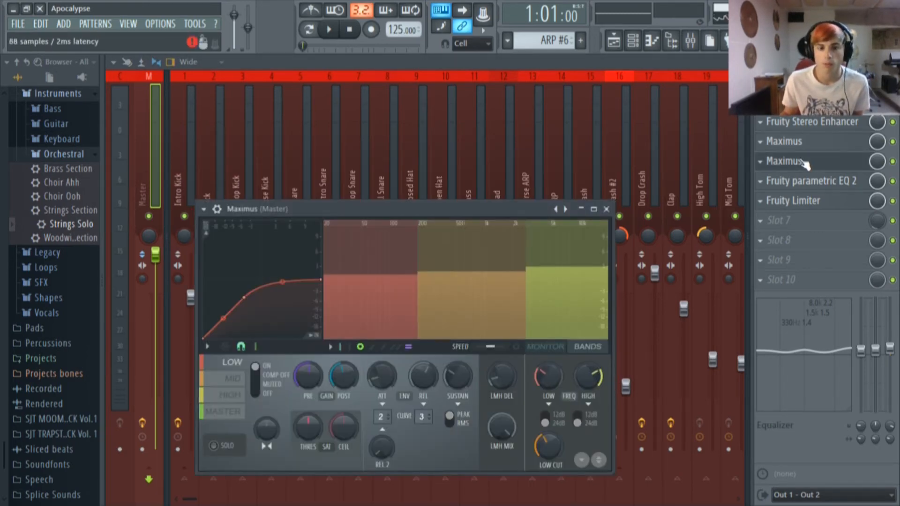
pyautogui.click(805, 162)
pyautogui.click(809, 141)
pyautogui.click(809, 143)
pyautogui.click(806, 161)
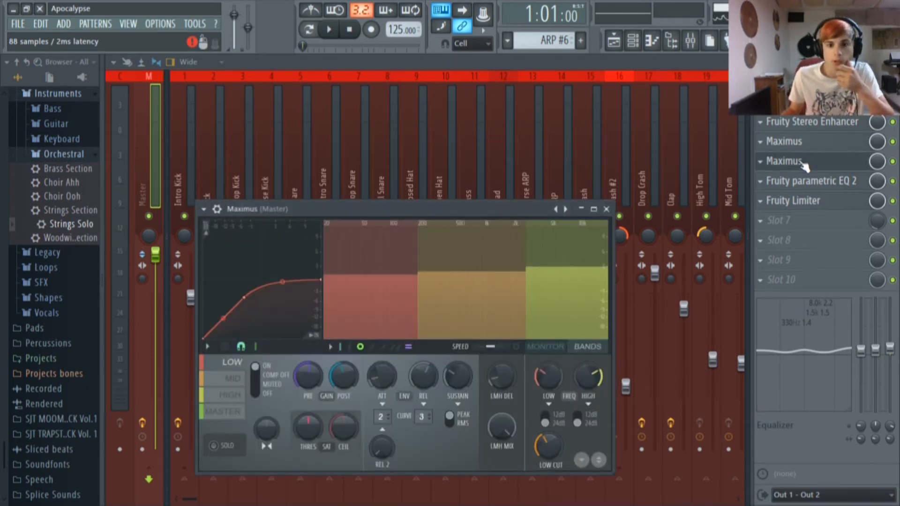
pyautogui.click(803, 162)
pyautogui.click(805, 142)
pyautogui.click(803, 141)
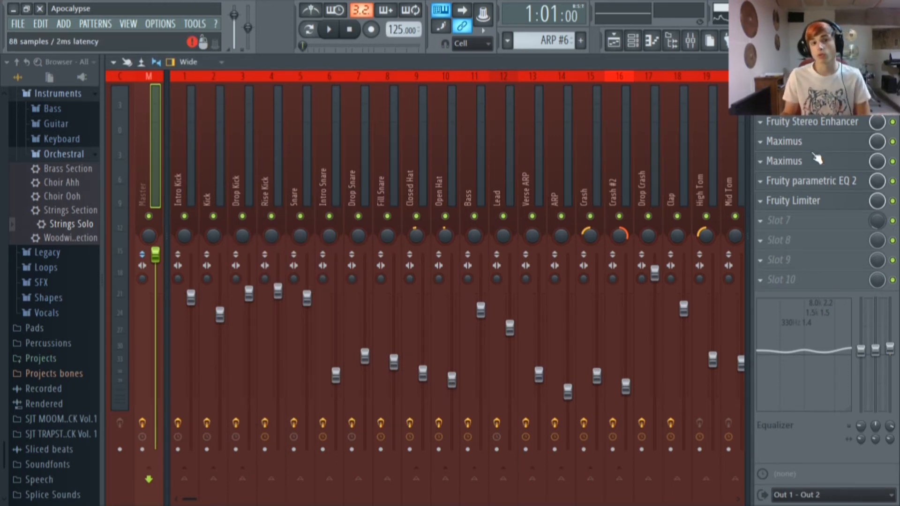
# Inspect the Master's Fruity parametric EQ 2 bands, including the lowest band, and close the effect.
pyautogui.click(816, 177)
pyautogui.moveTo(460, 159); pyautogui.dragTo(450, 128)
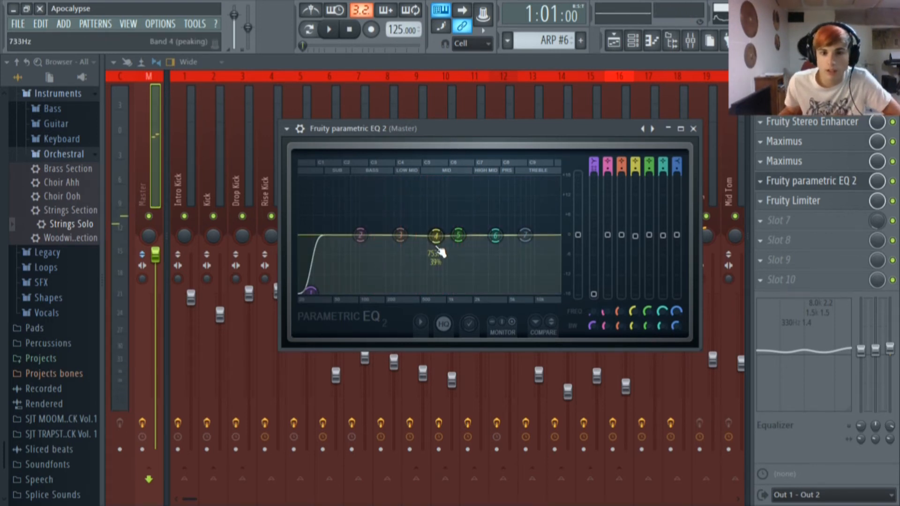
pyautogui.moveTo(318, 296); pyautogui.dragTo(305, 299)
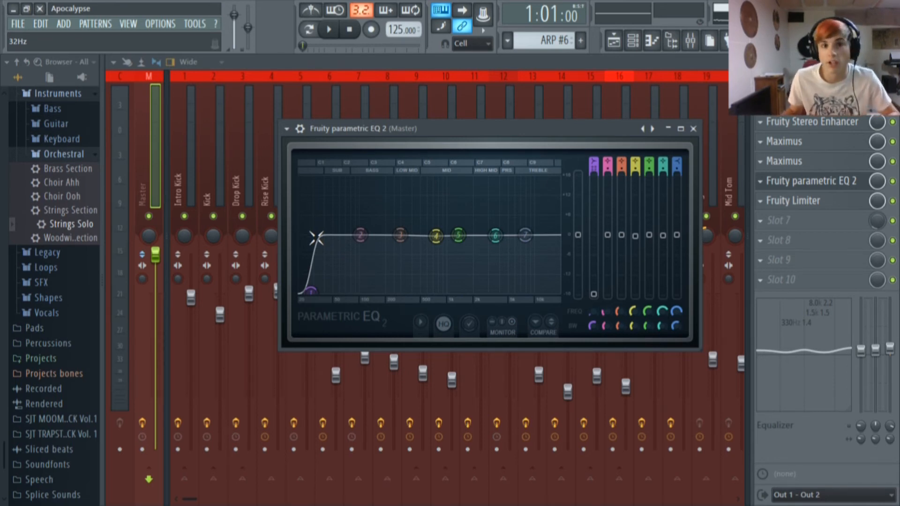
pyautogui.click(162, 259)
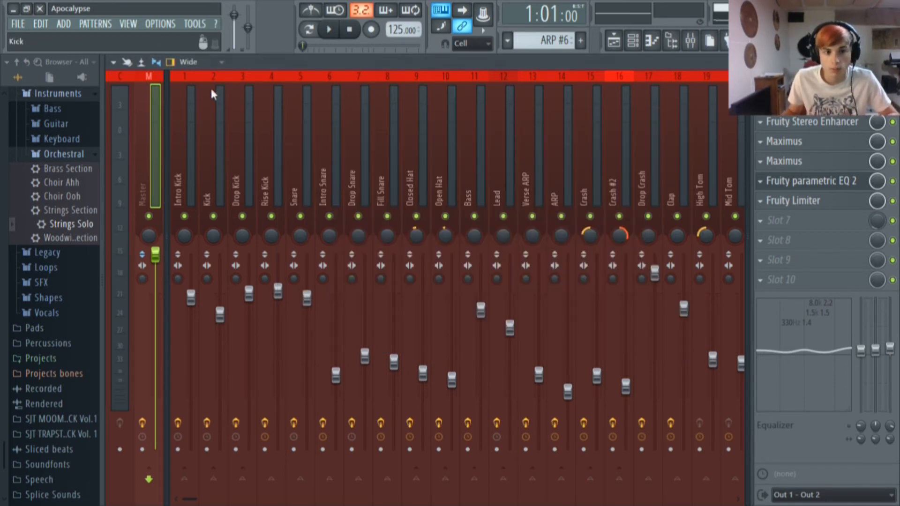
# Open the Master's Fruity Limiter, play the Drop from bar 33 through it and check its compressor settings.
pyautogui.click(809, 201)
pyautogui.click(329, 384)
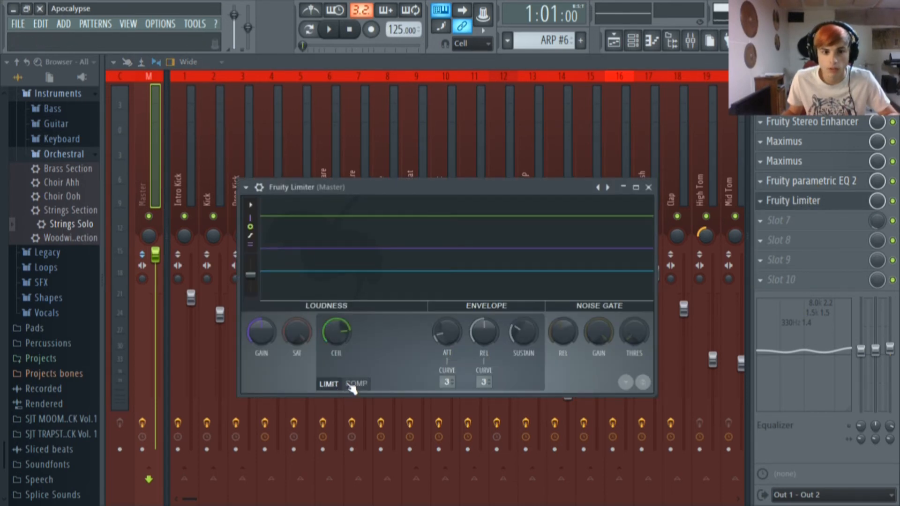
pyautogui.click(330, 30)
pyautogui.moveTo(320, 47); pyautogui.dragTo(371, 53)
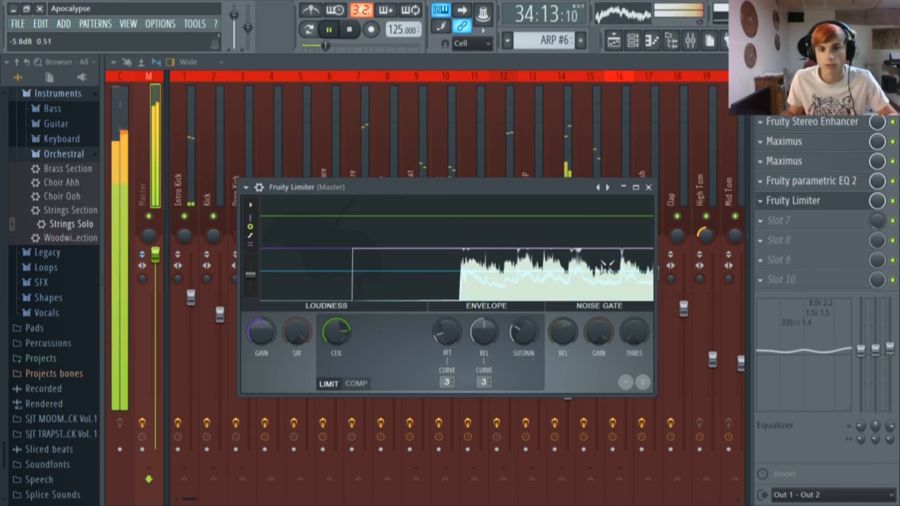
pyautogui.press('space')
pyautogui.click(358, 383)
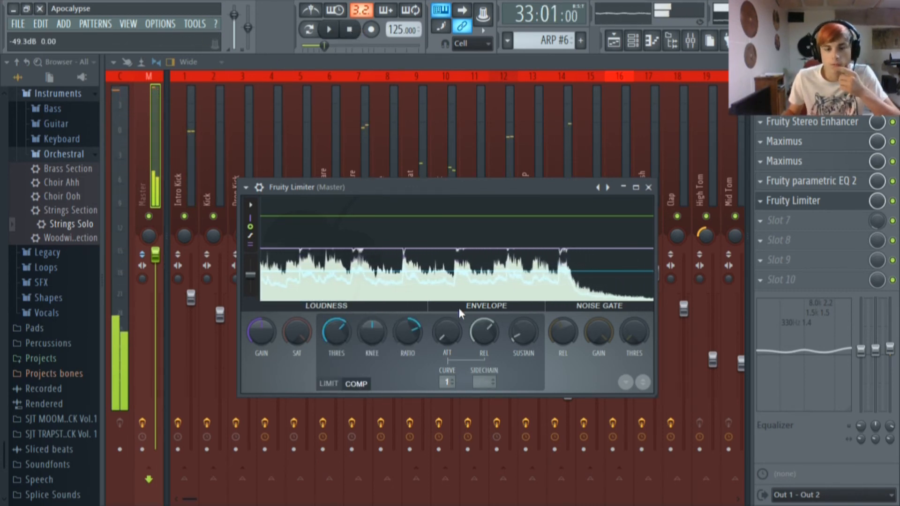
pyautogui.click(803, 206)
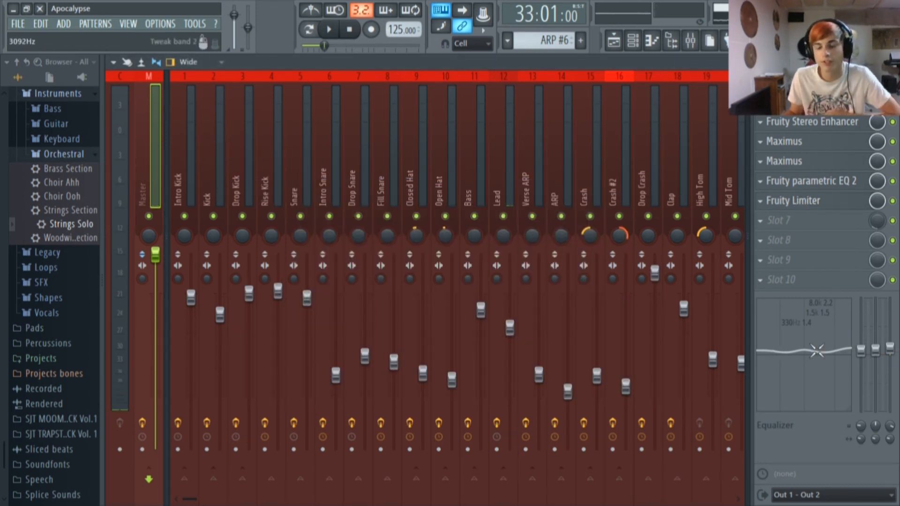
# Recheck the Master's Fruity parametric EQ 2 against the mixer track's built-in equalizer and close the effect.
pyautogui.click(824, 182)
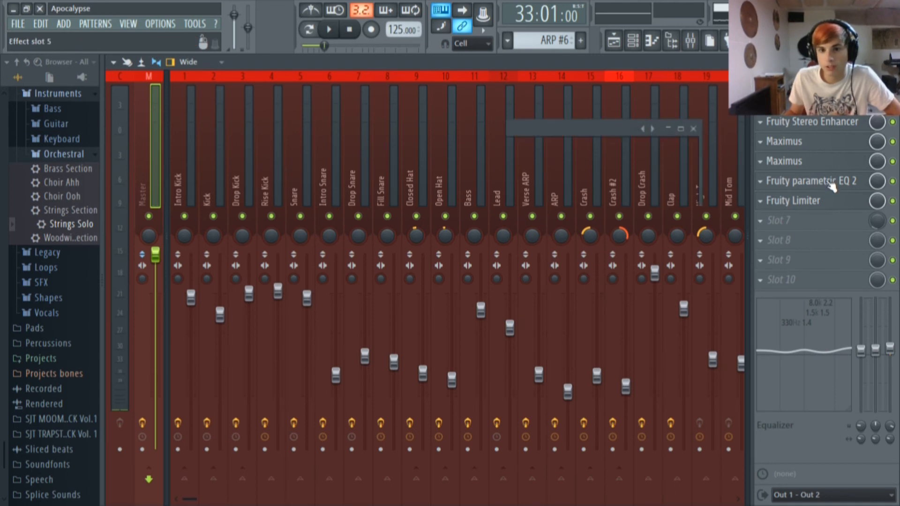
pyautogui.click(836, 182)
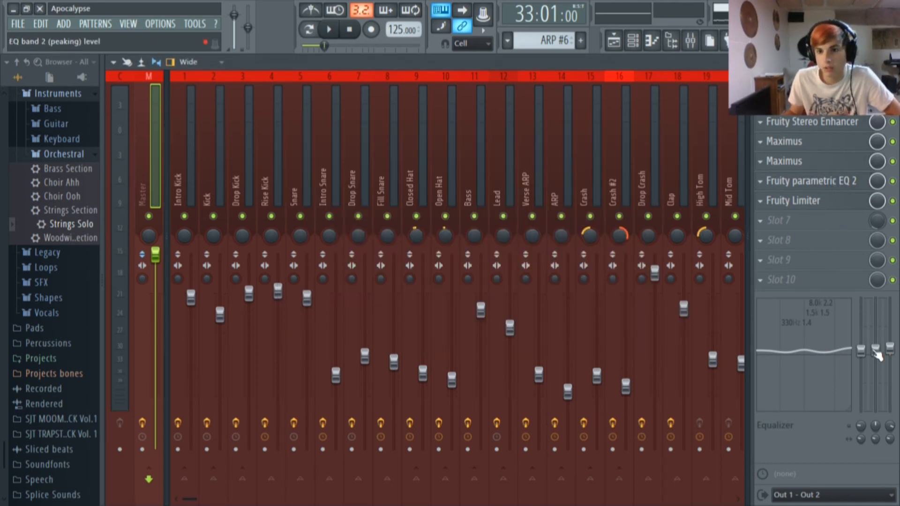
pyautogui.click(830, 182)
pyautogui.click(829, 181)
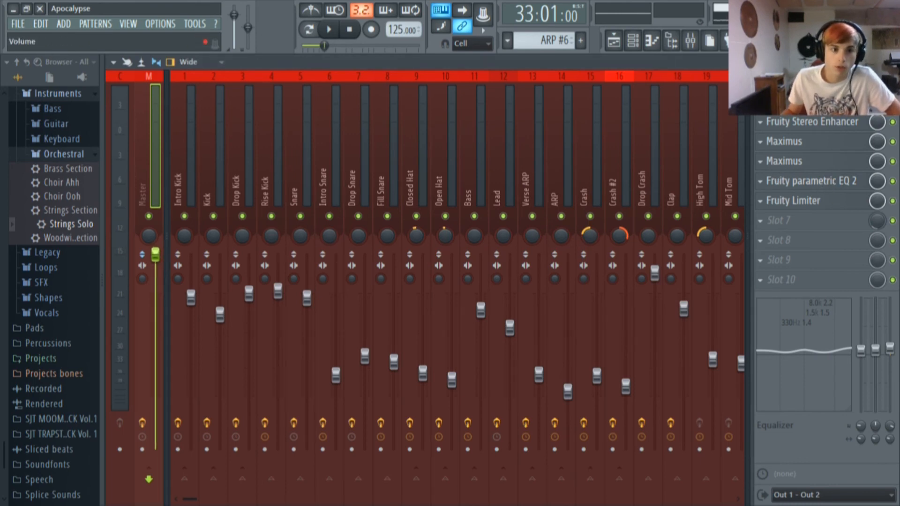
# Load a Fruity Stereo Enhancer into the Master's empty effect slot 7 and clear the slot again.
pyautogui.moveTo(155, 256); pyautogui.dragTo(156, 260)
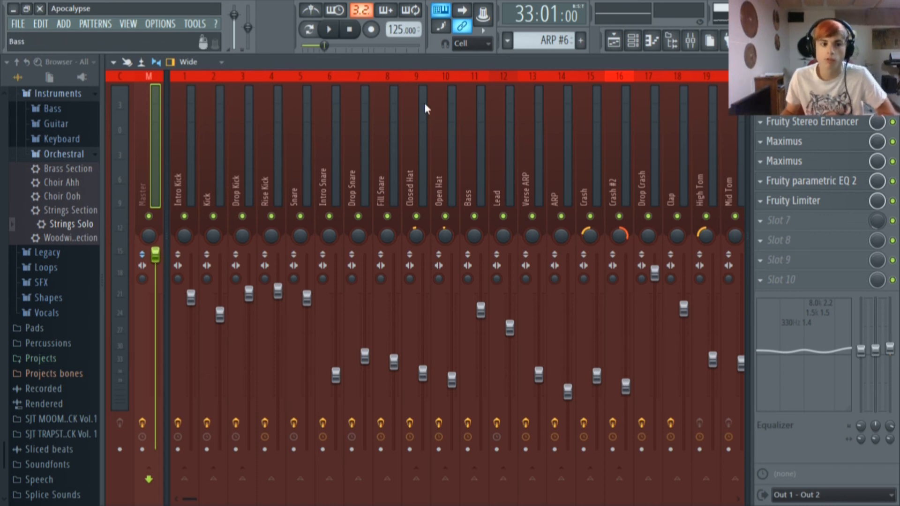
pyautogui.click(828, 226)
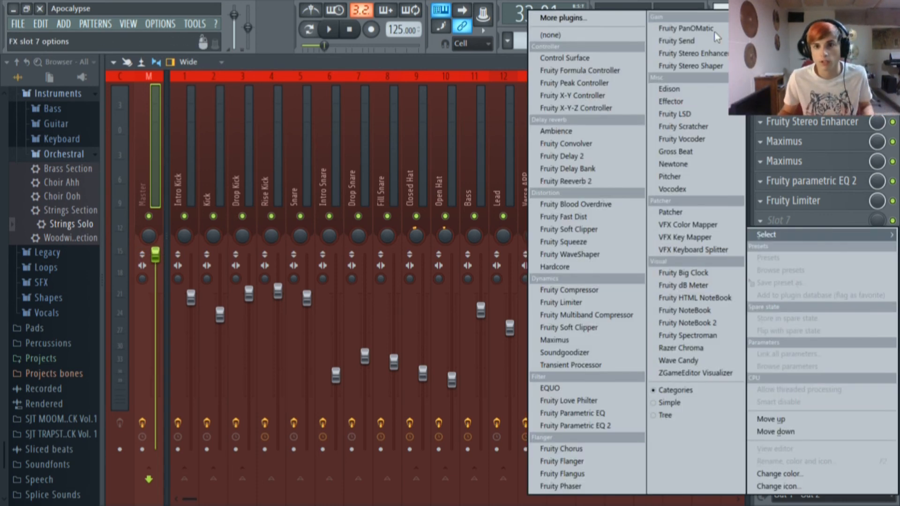
pyautogui.click(692, 52)
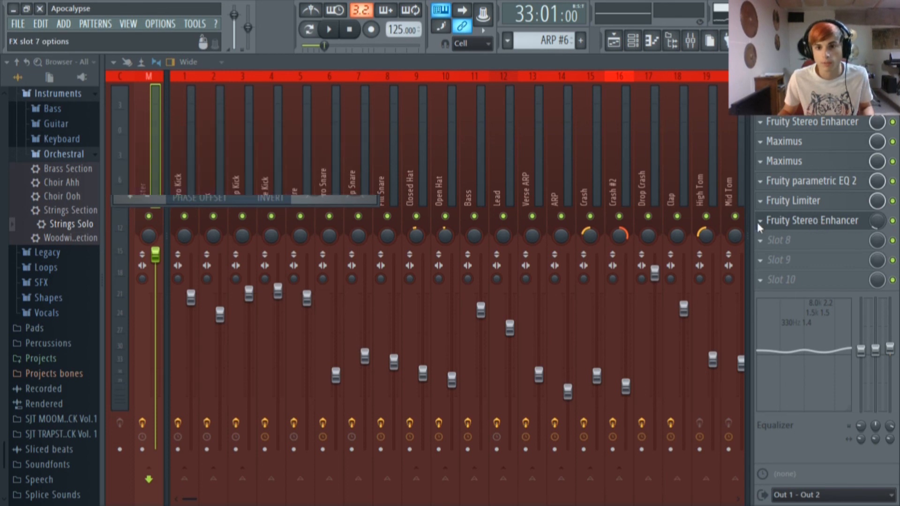
pyautogui.click(761, 222)
pyautogui.moveTo(770, 222)
pyautogui.click(584, 35)
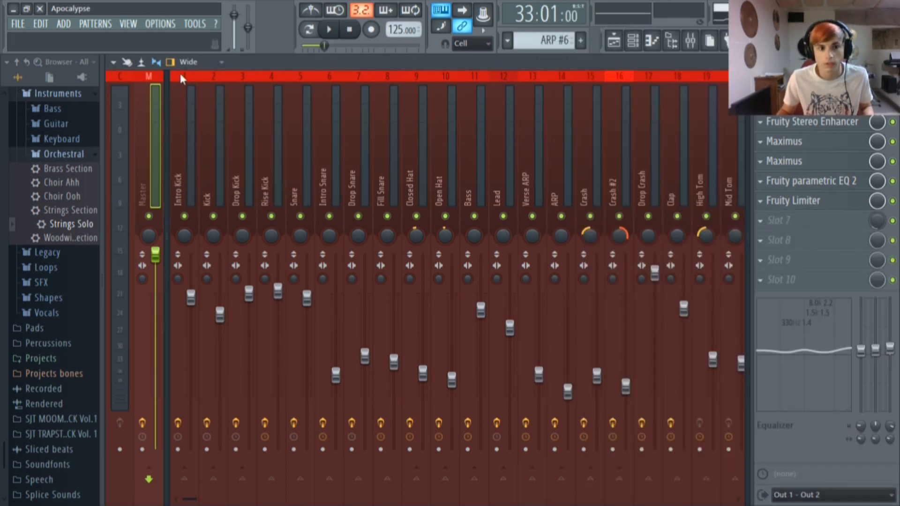
# Return to the Playlist, play the Drop briefly from bar 33, stop playback and look over the track arrangement.
pyautogui.click(614, 41)
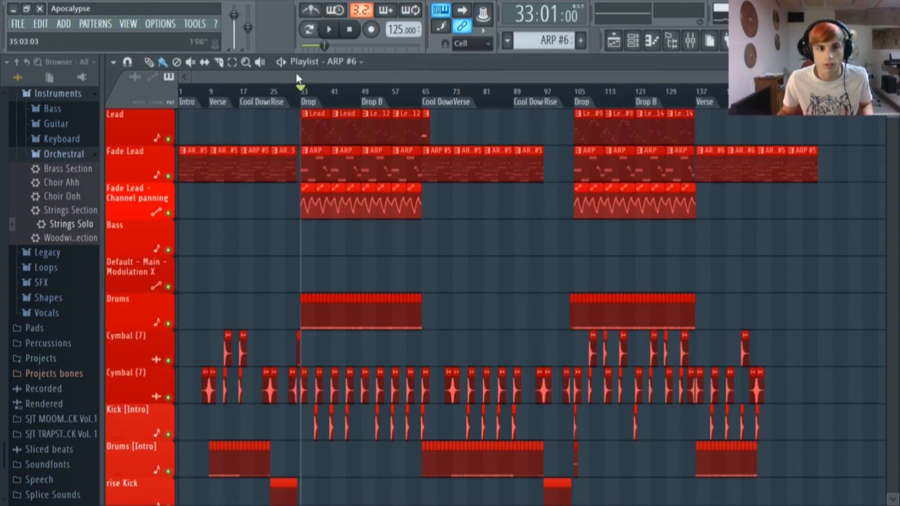
pyautogui.click(317, 29)
pyautogui.press('space')
pyautogui.click(313, 98)
pyautogui.scroll(4, 368, 160)
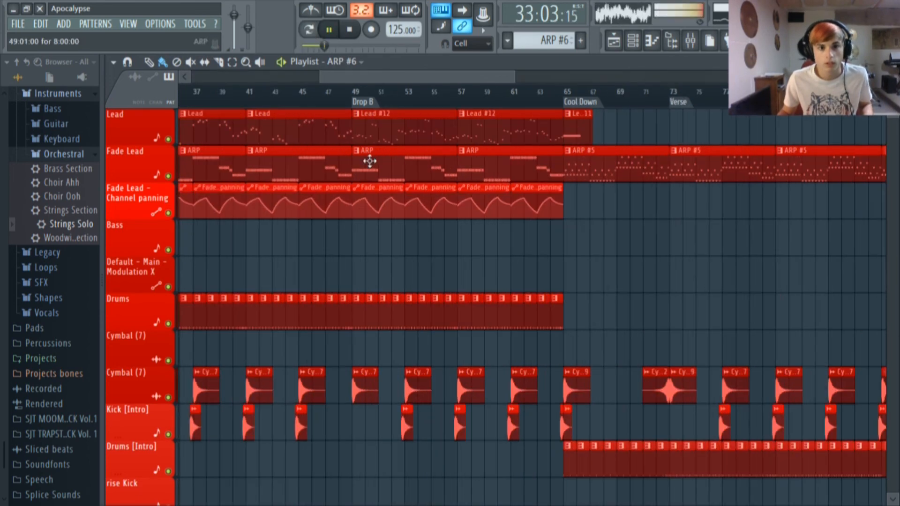
pyautogui.scroll(-5, 386, 80)
pyautogui.press('space')
pyautogui.scroll(-2, 433, 198)
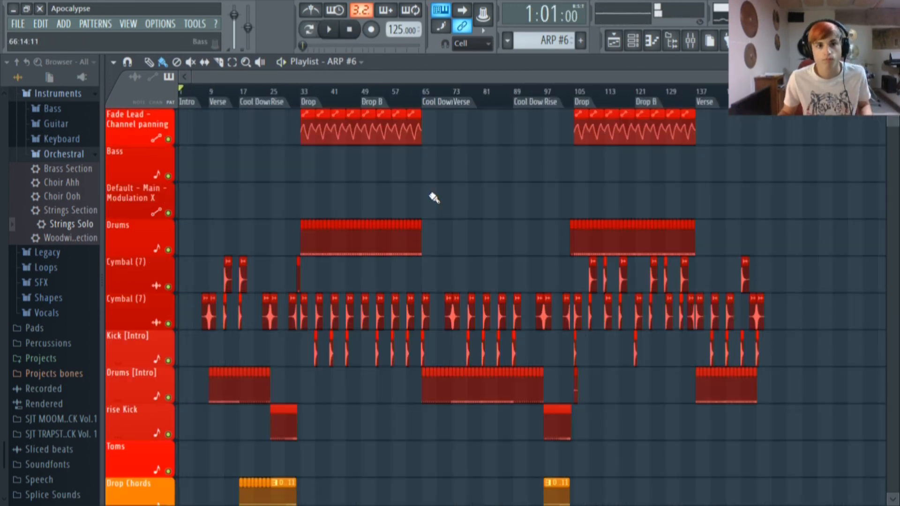
pyautogui.scroll(2, 435, 197)
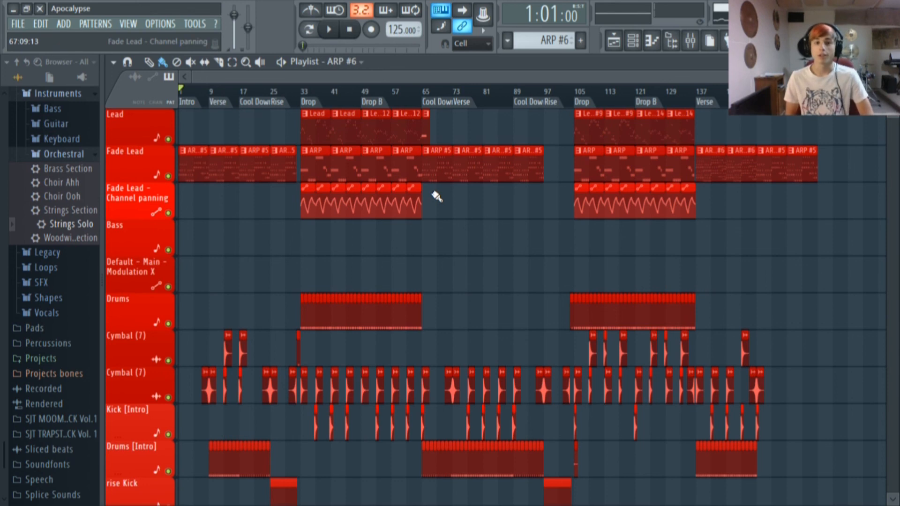